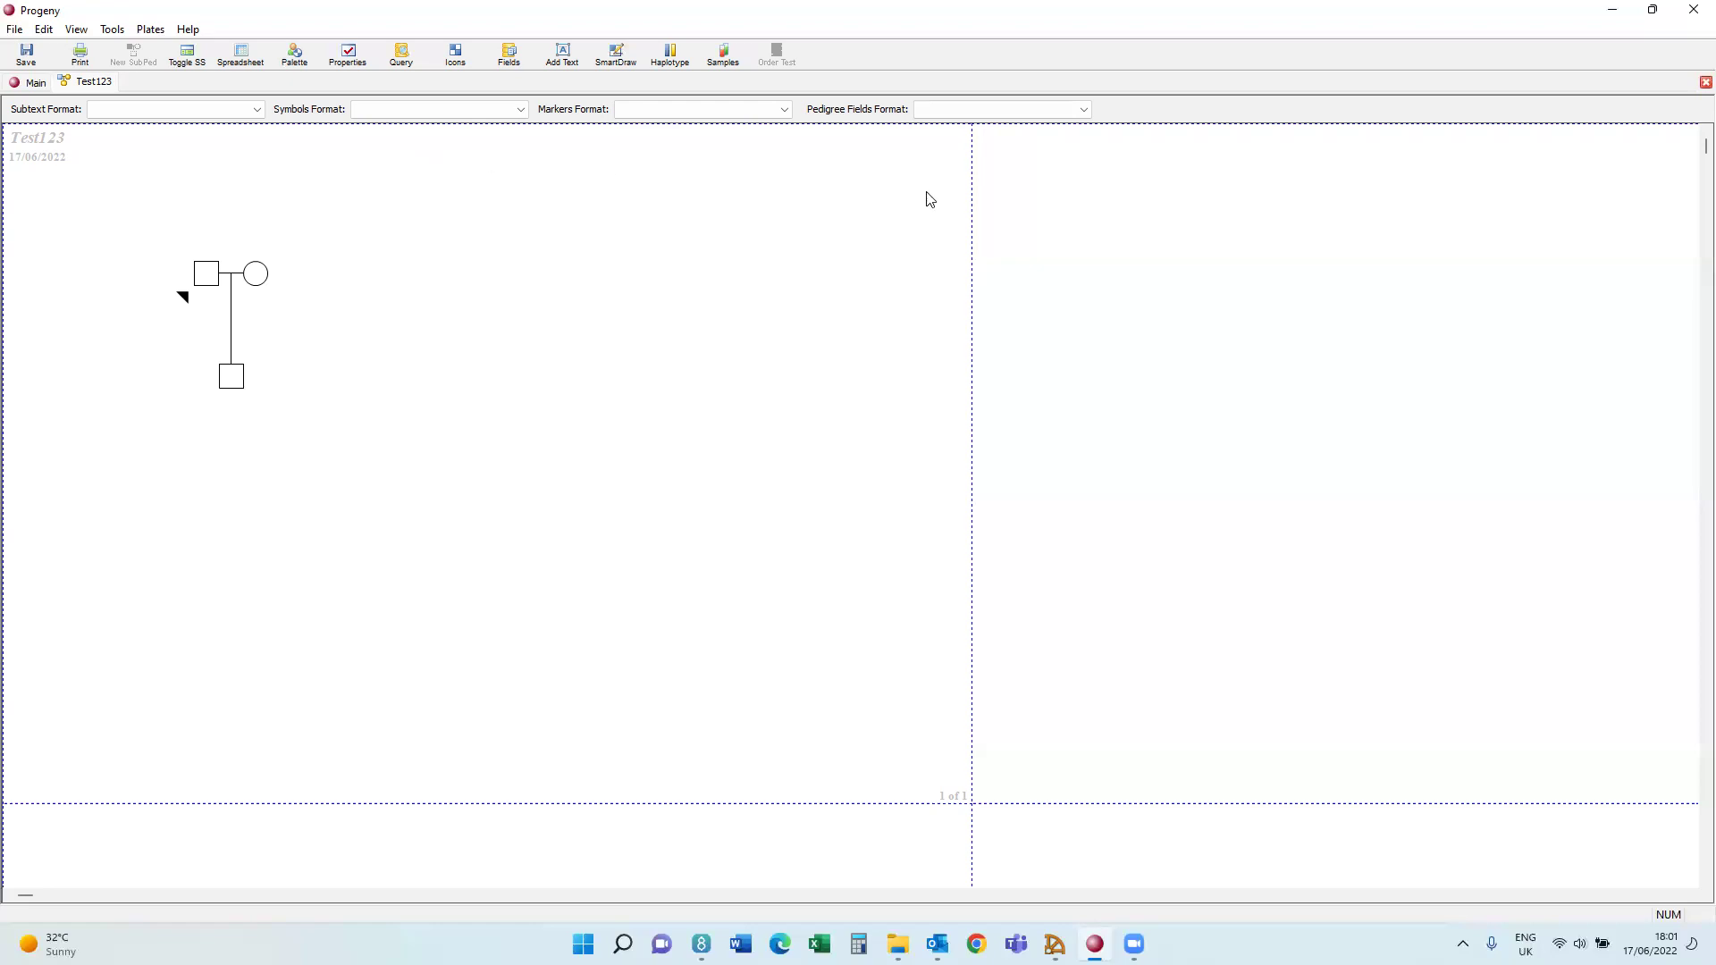
Close the open Test123 pedigree and open the Risk Analysis export settings for it from the pedigree list.
{"action": "left_click", "coordinate": [1705, 82]}
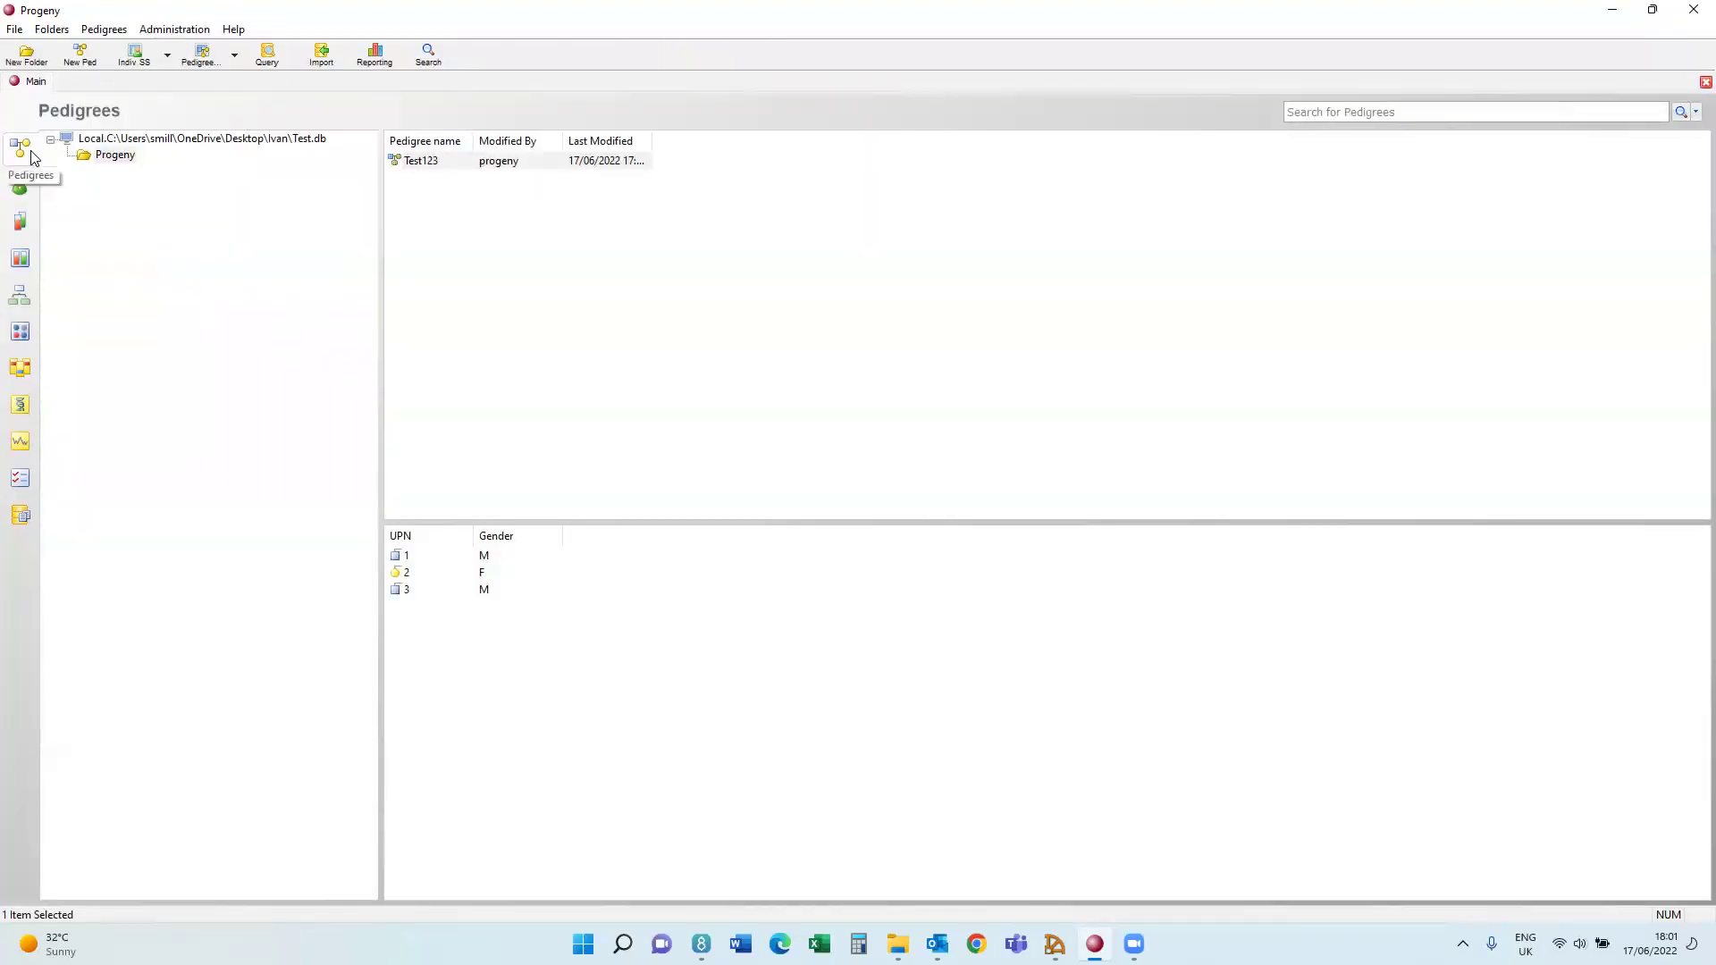
{"action": "right_click", "coordinate": [414, 170]}
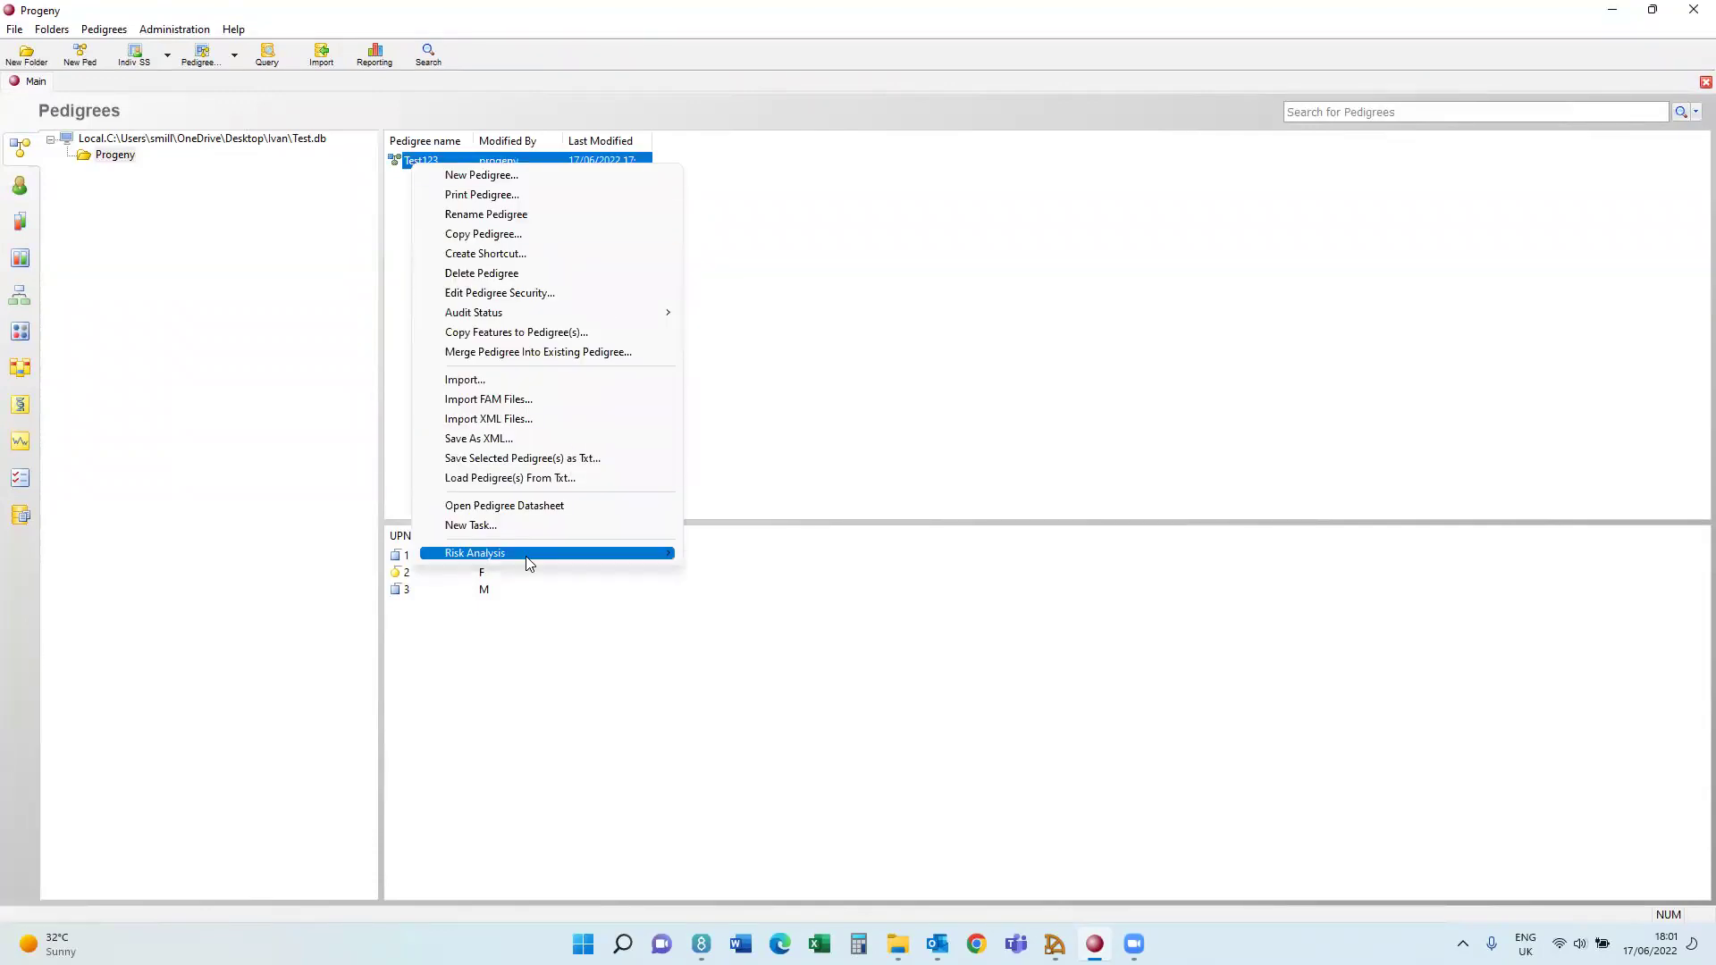
{"action": "mouse_move", "coordinate": [528, 563]}
{"action": "left_click", "coordinate": [767, 598]}
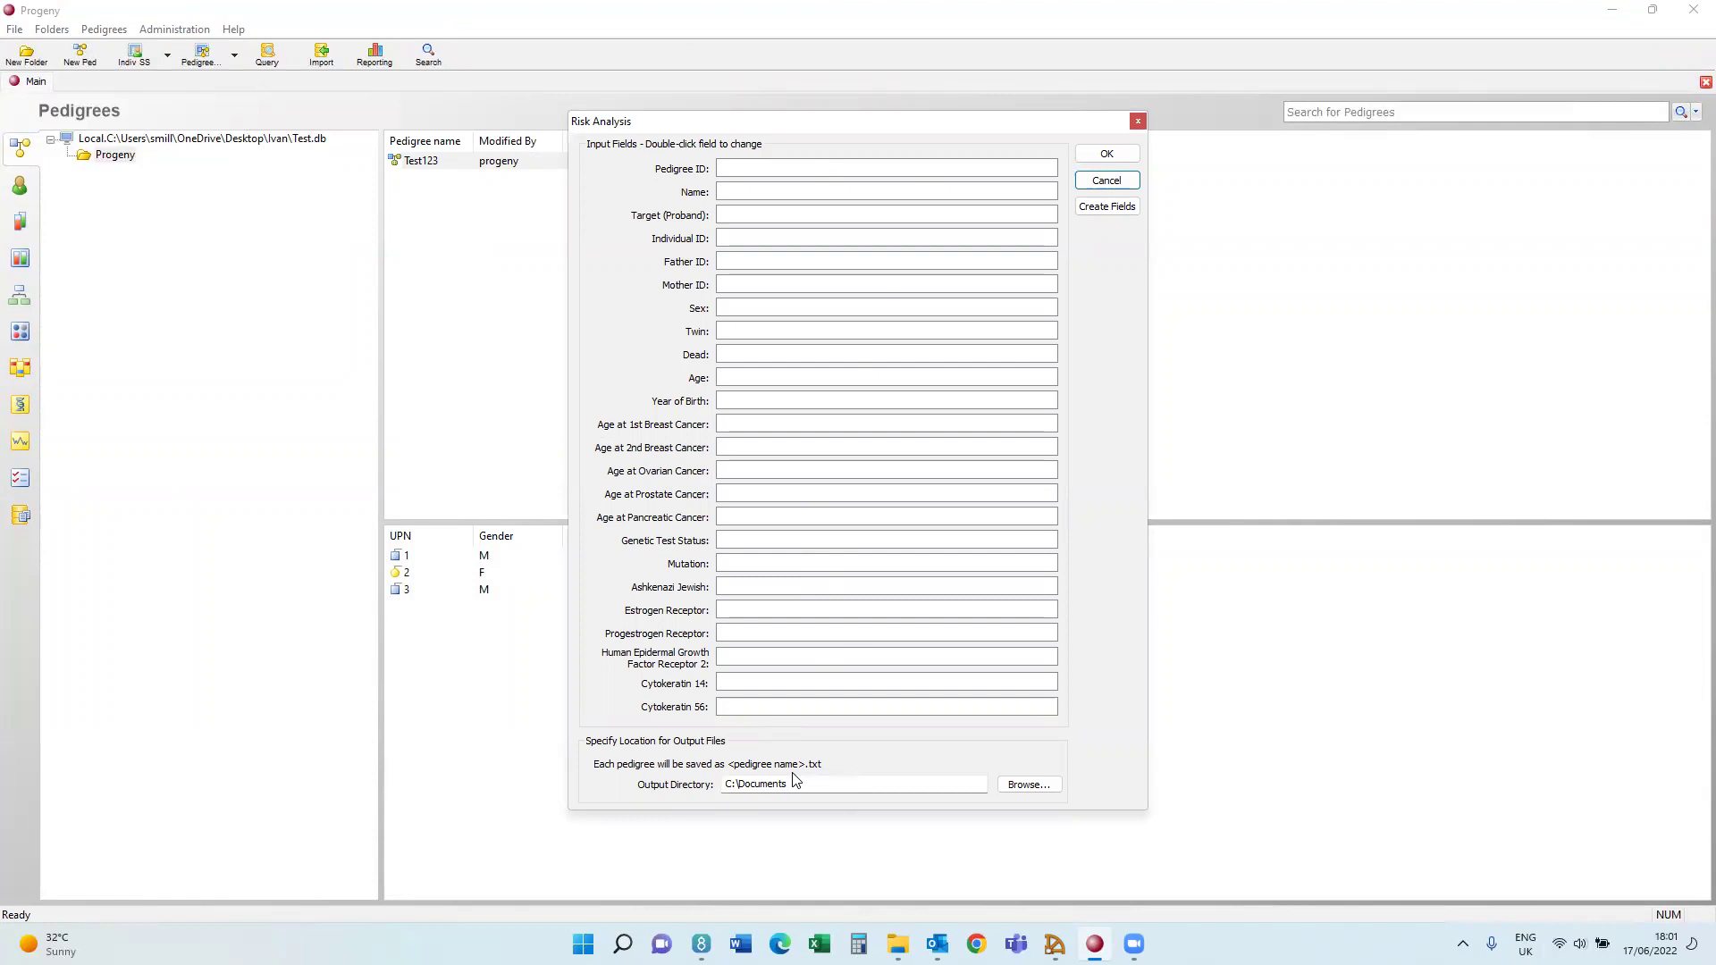
Create the necessary Boadicea fields for the Risk Analysis inputs and export the Test123 pedigree to C:\Documents.
{"action": "left_click", "coordinate": [1106, 215]}
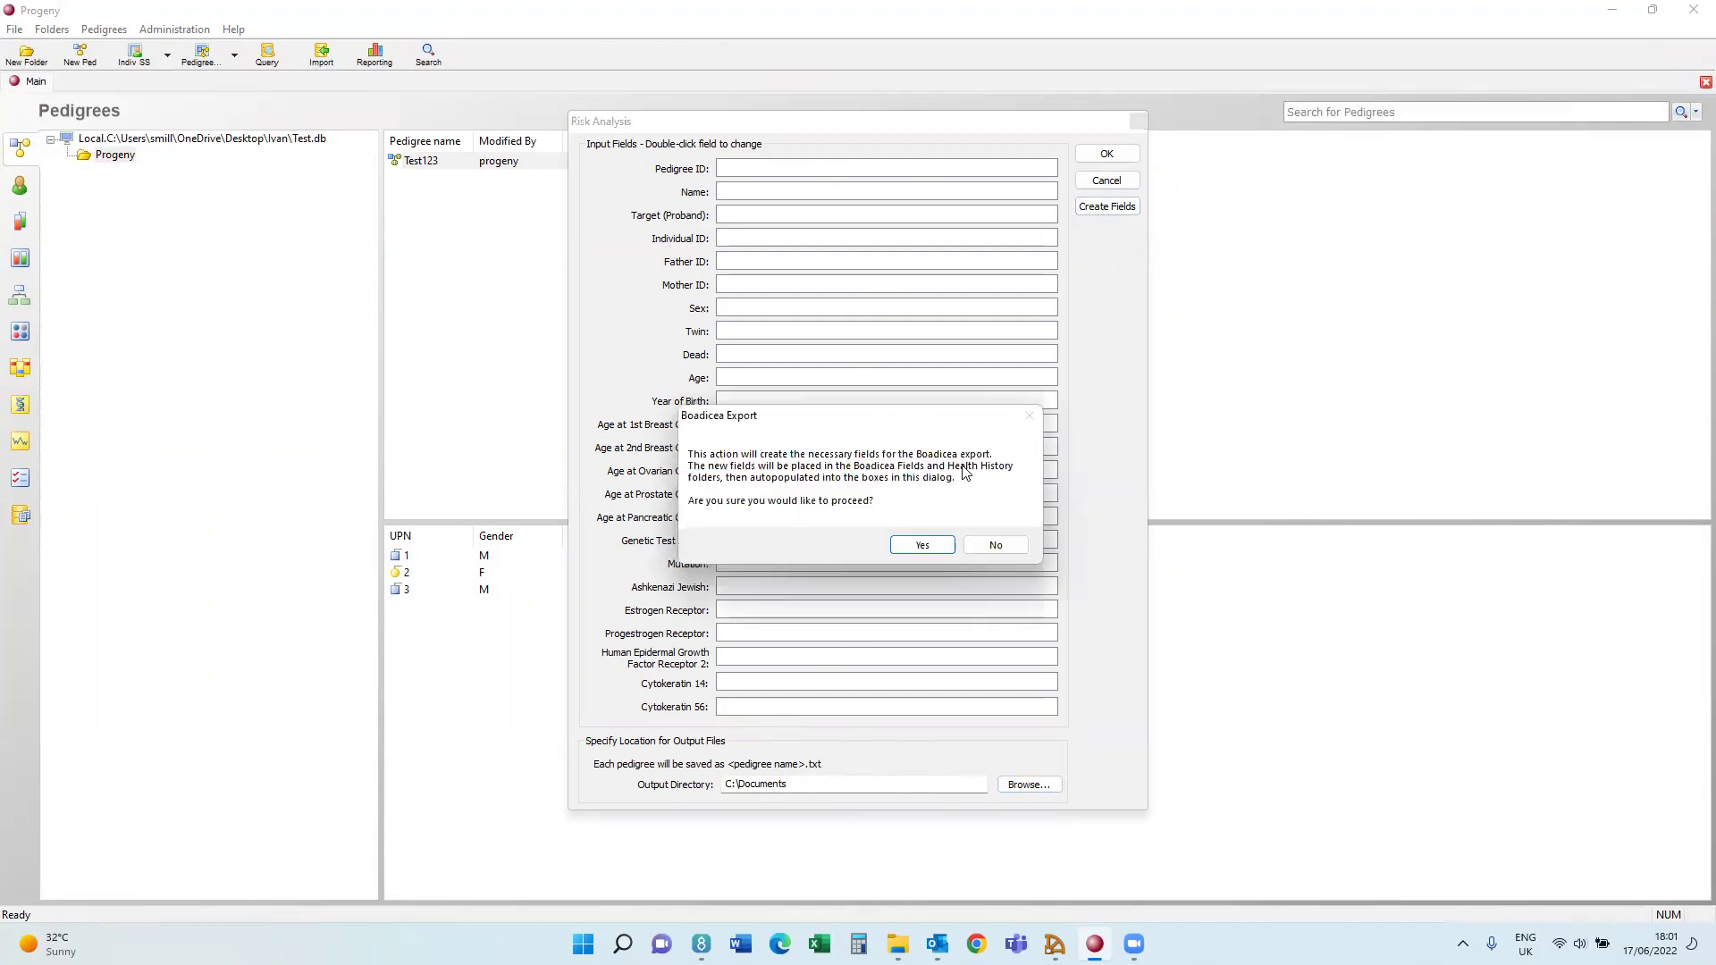
{"action": "left_click", "coordinate": [930, 543]}
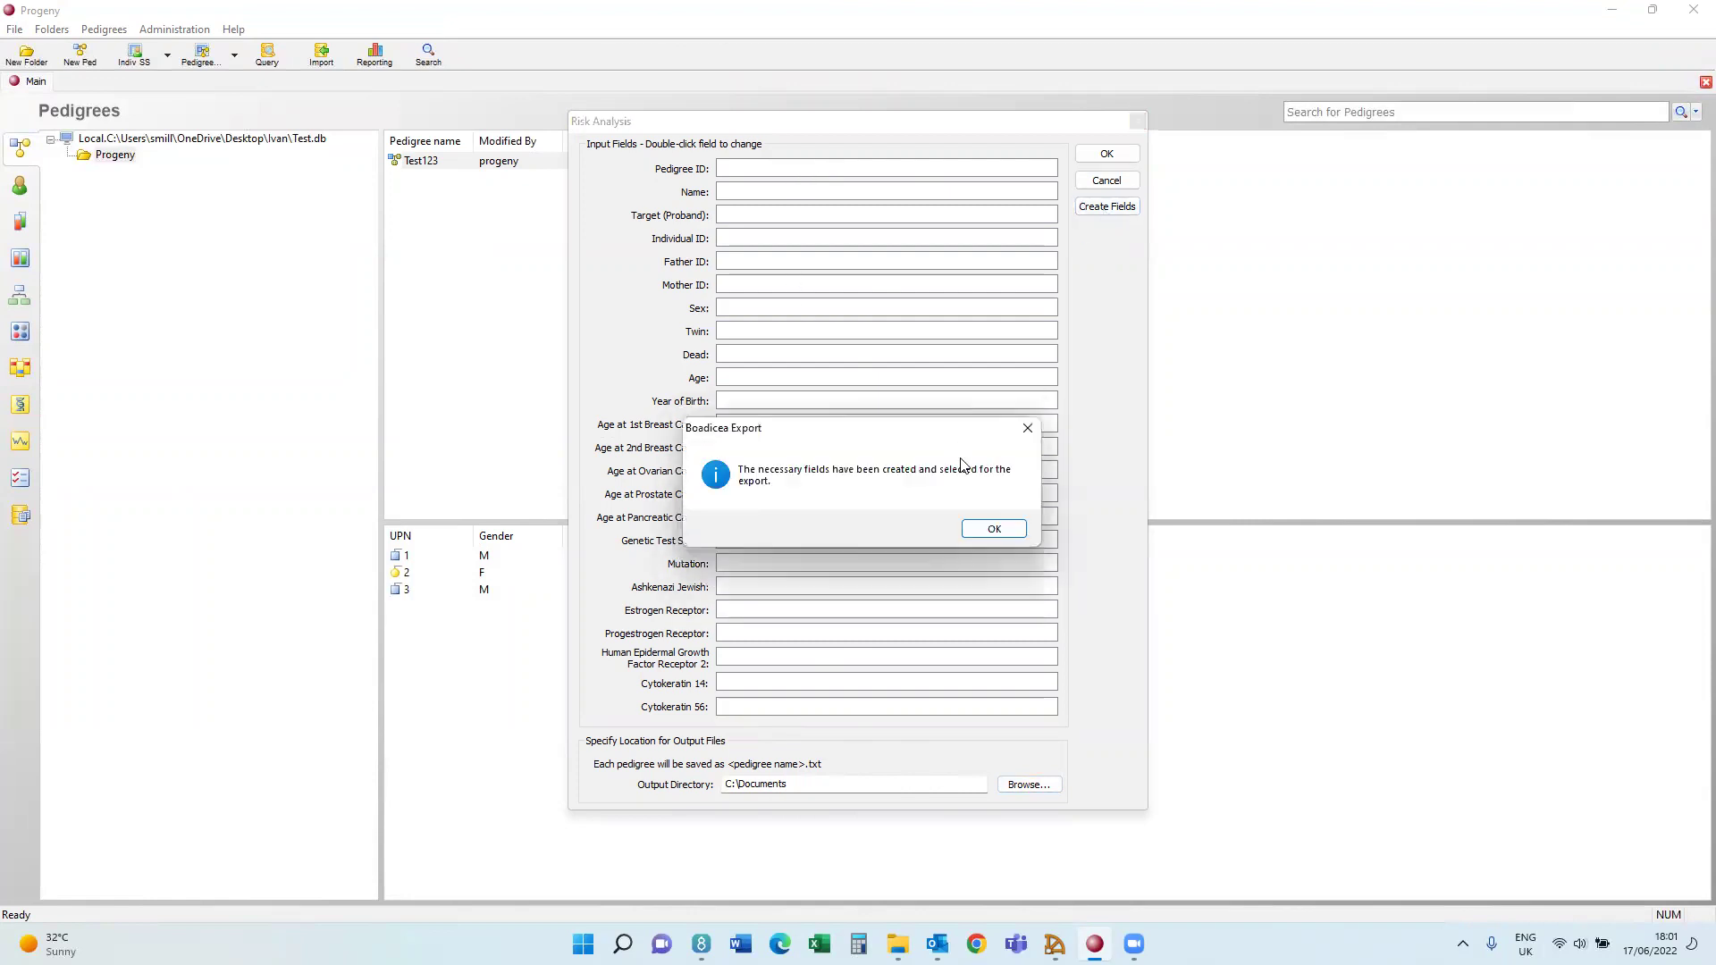
{"action": "left_click", "coordinate": [999, 529]}
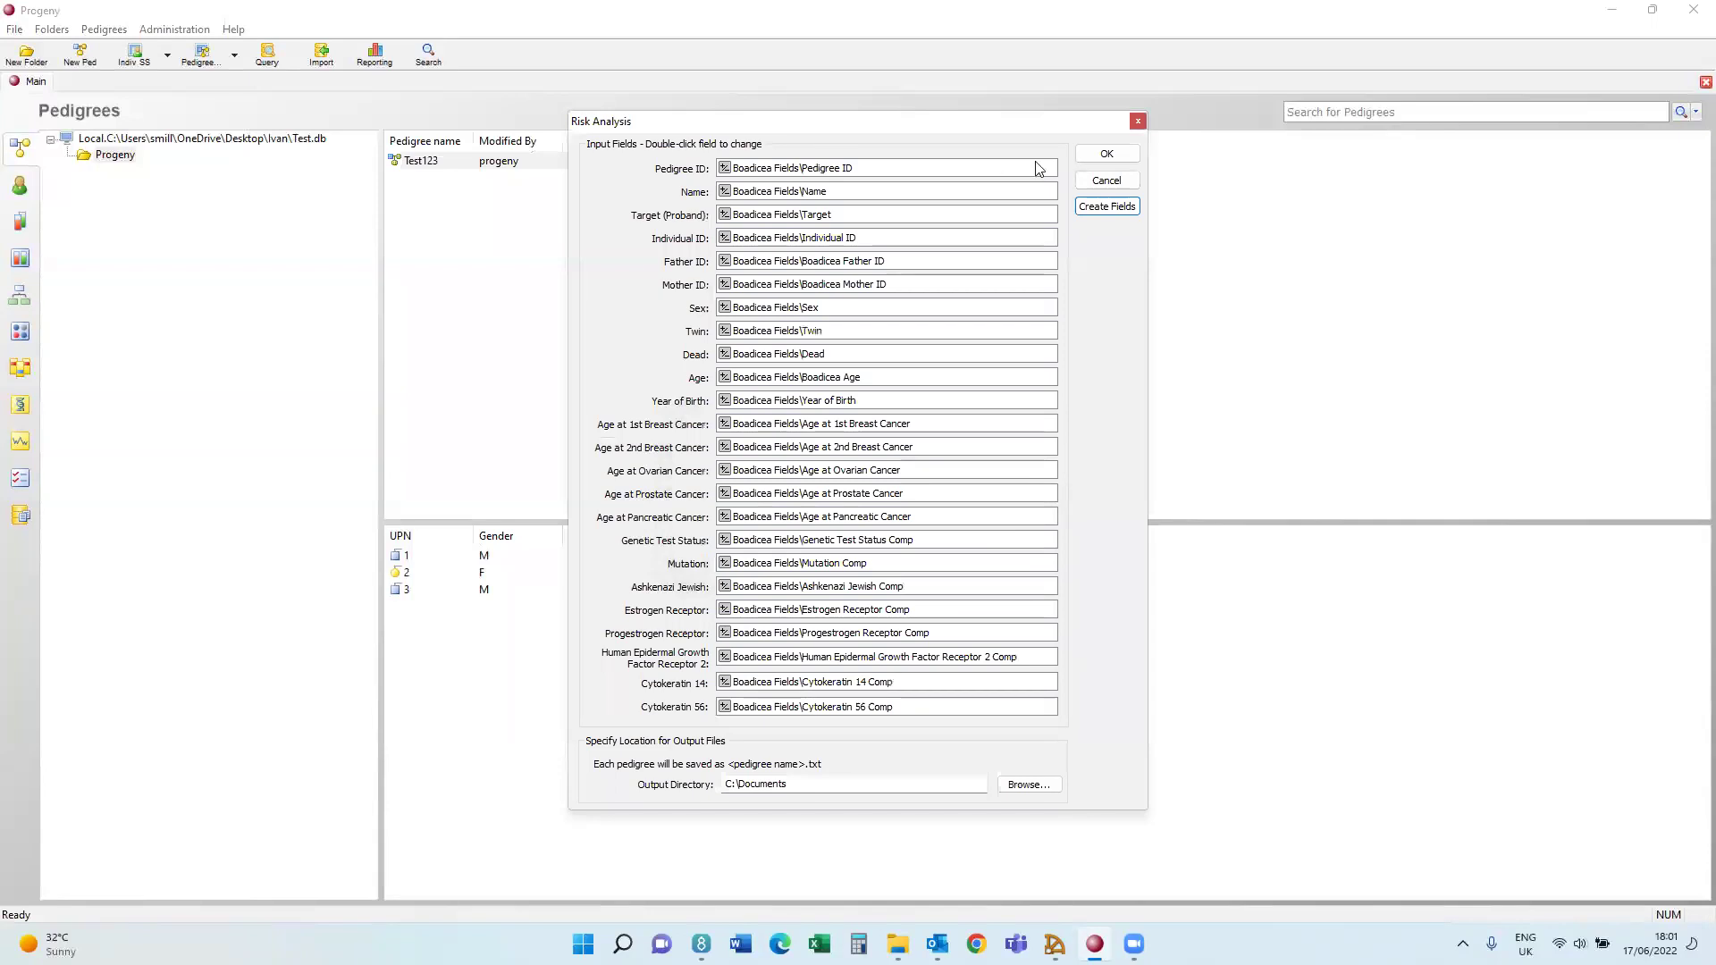
{"action": "left_click", "coordinate": [1101, 158]}
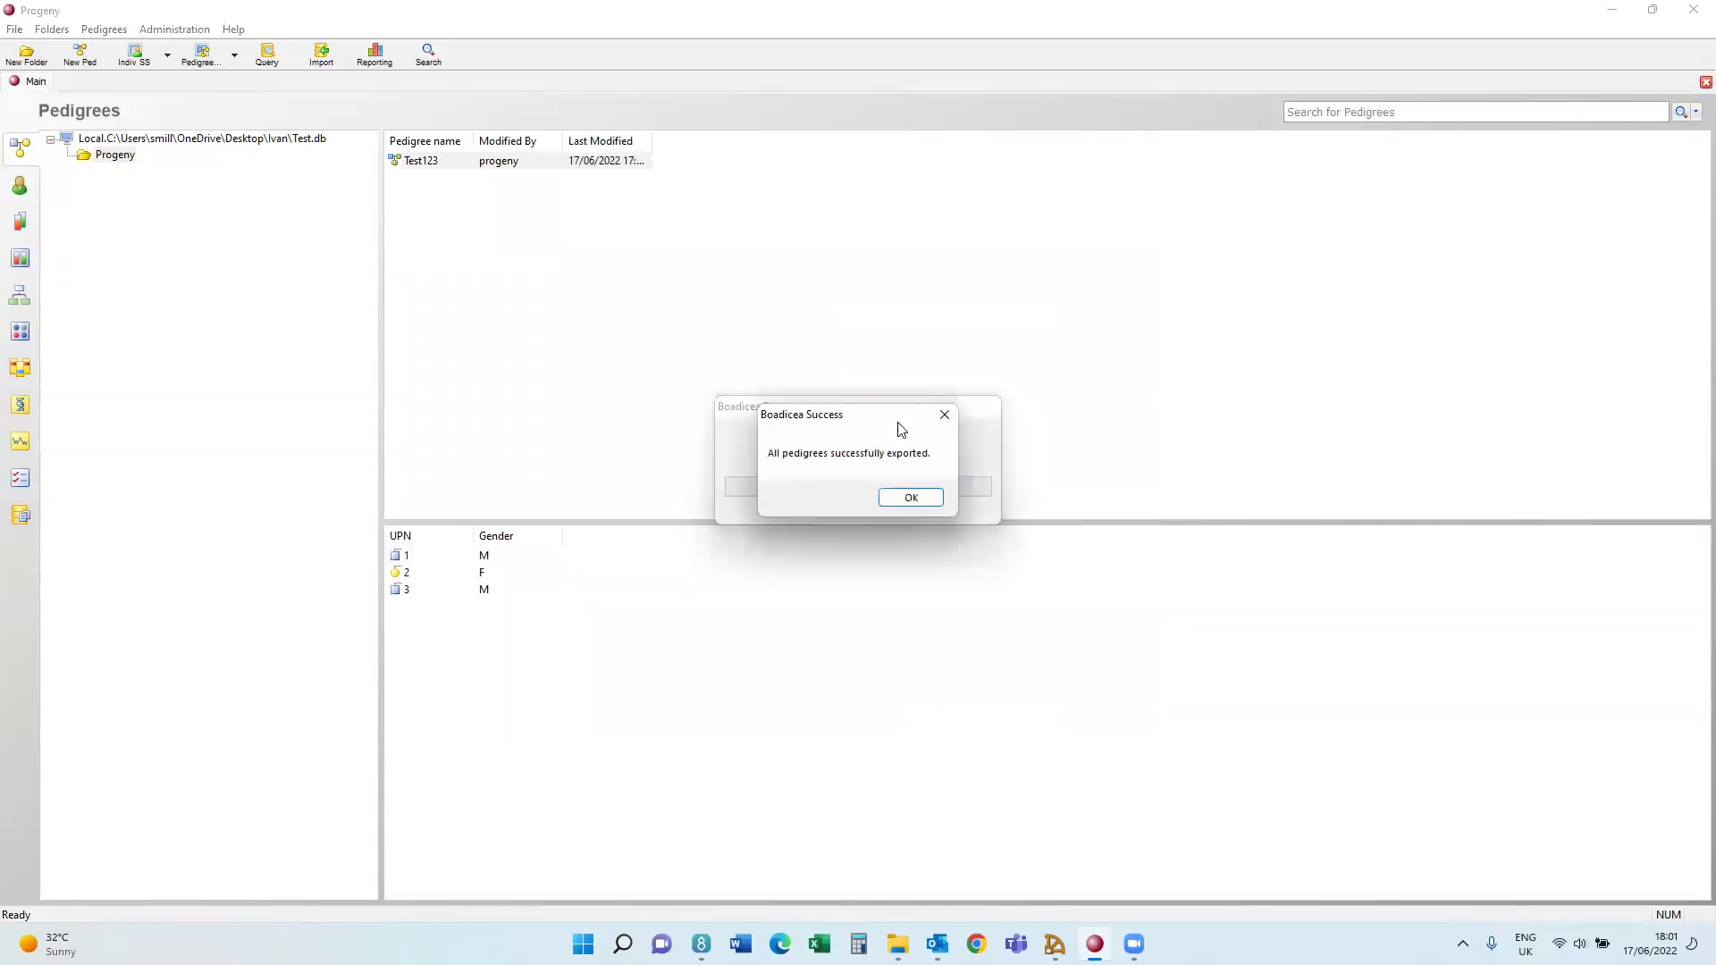
{"action": "left_click", "coordinate": [911, 498]}
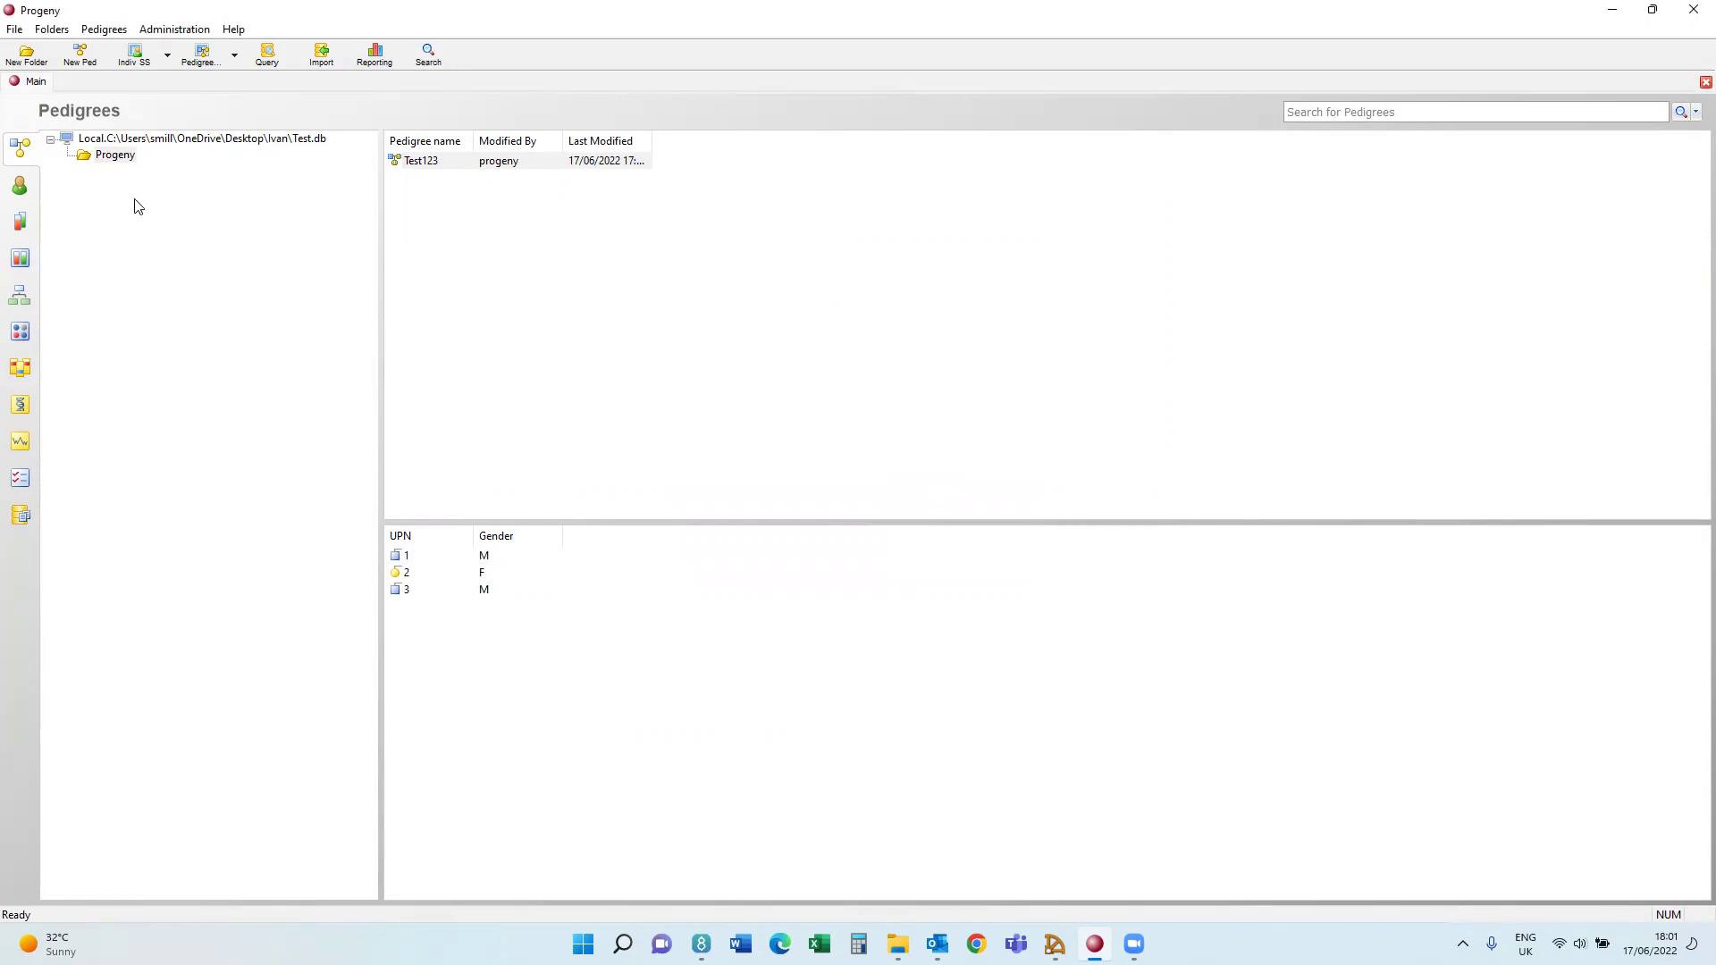
Create a new pedigree named Test234 in the Progeny folder, opening it on save.
{"action": "right_click", "coordinate": [110, 159]}
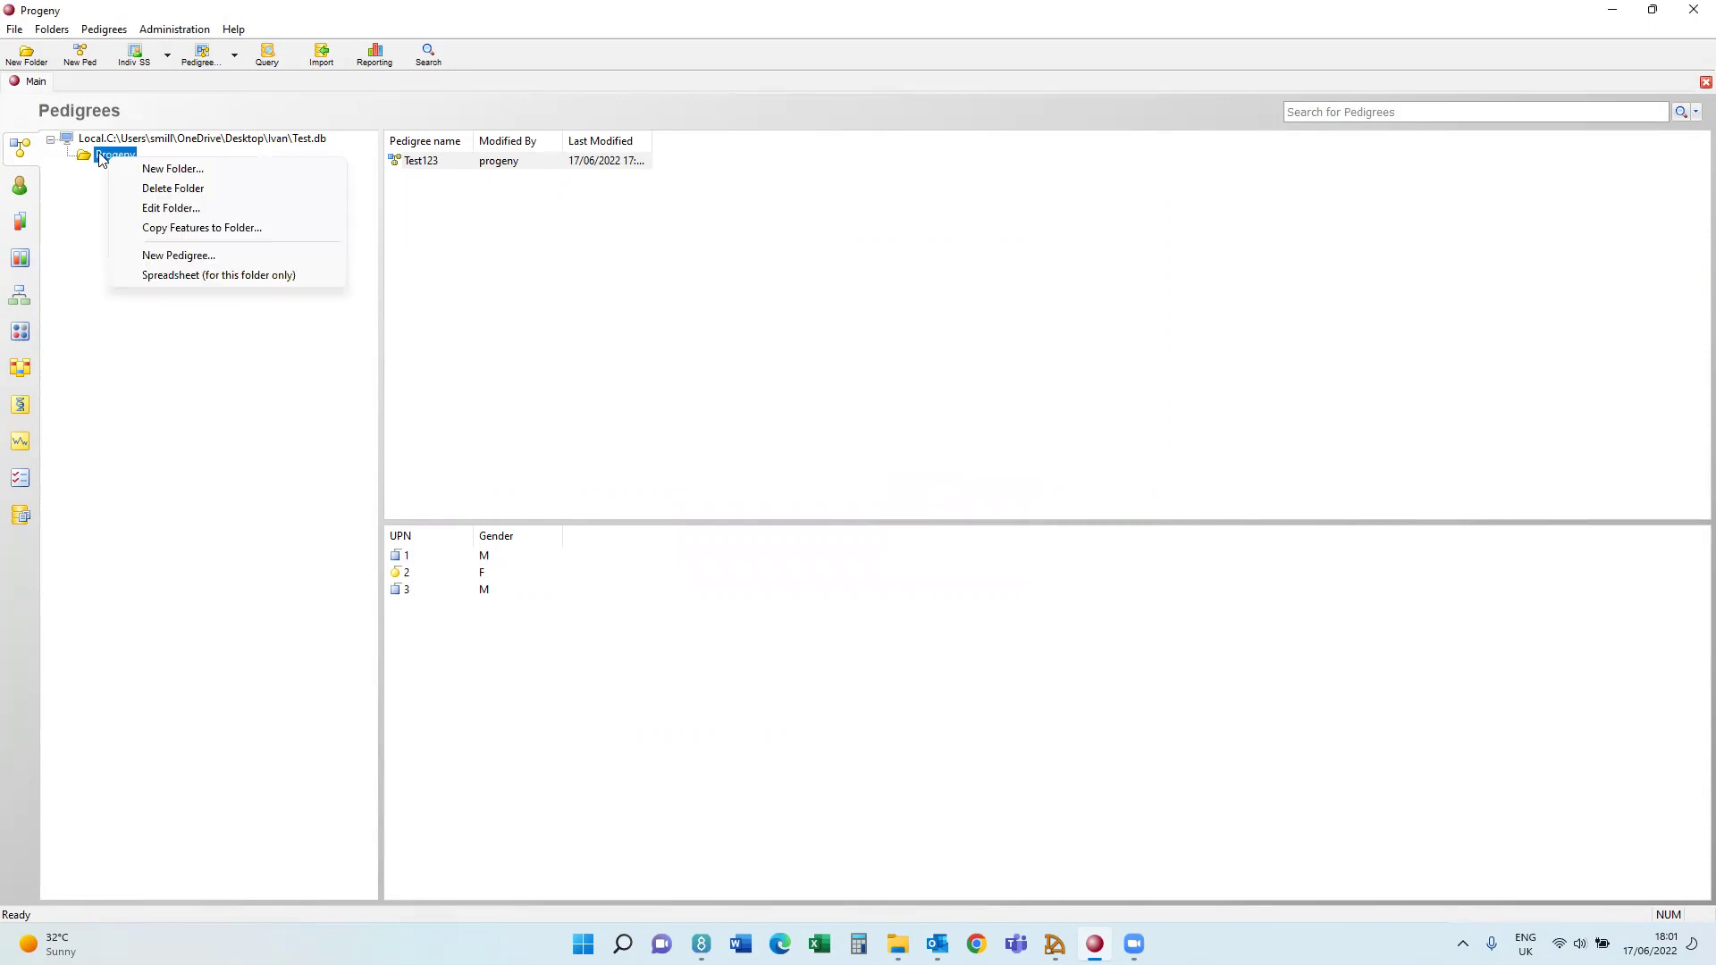
{"action": "left_click", "coordinate": [103, 158]}
{"action": "left_click", "coordinate": [80, 54]}
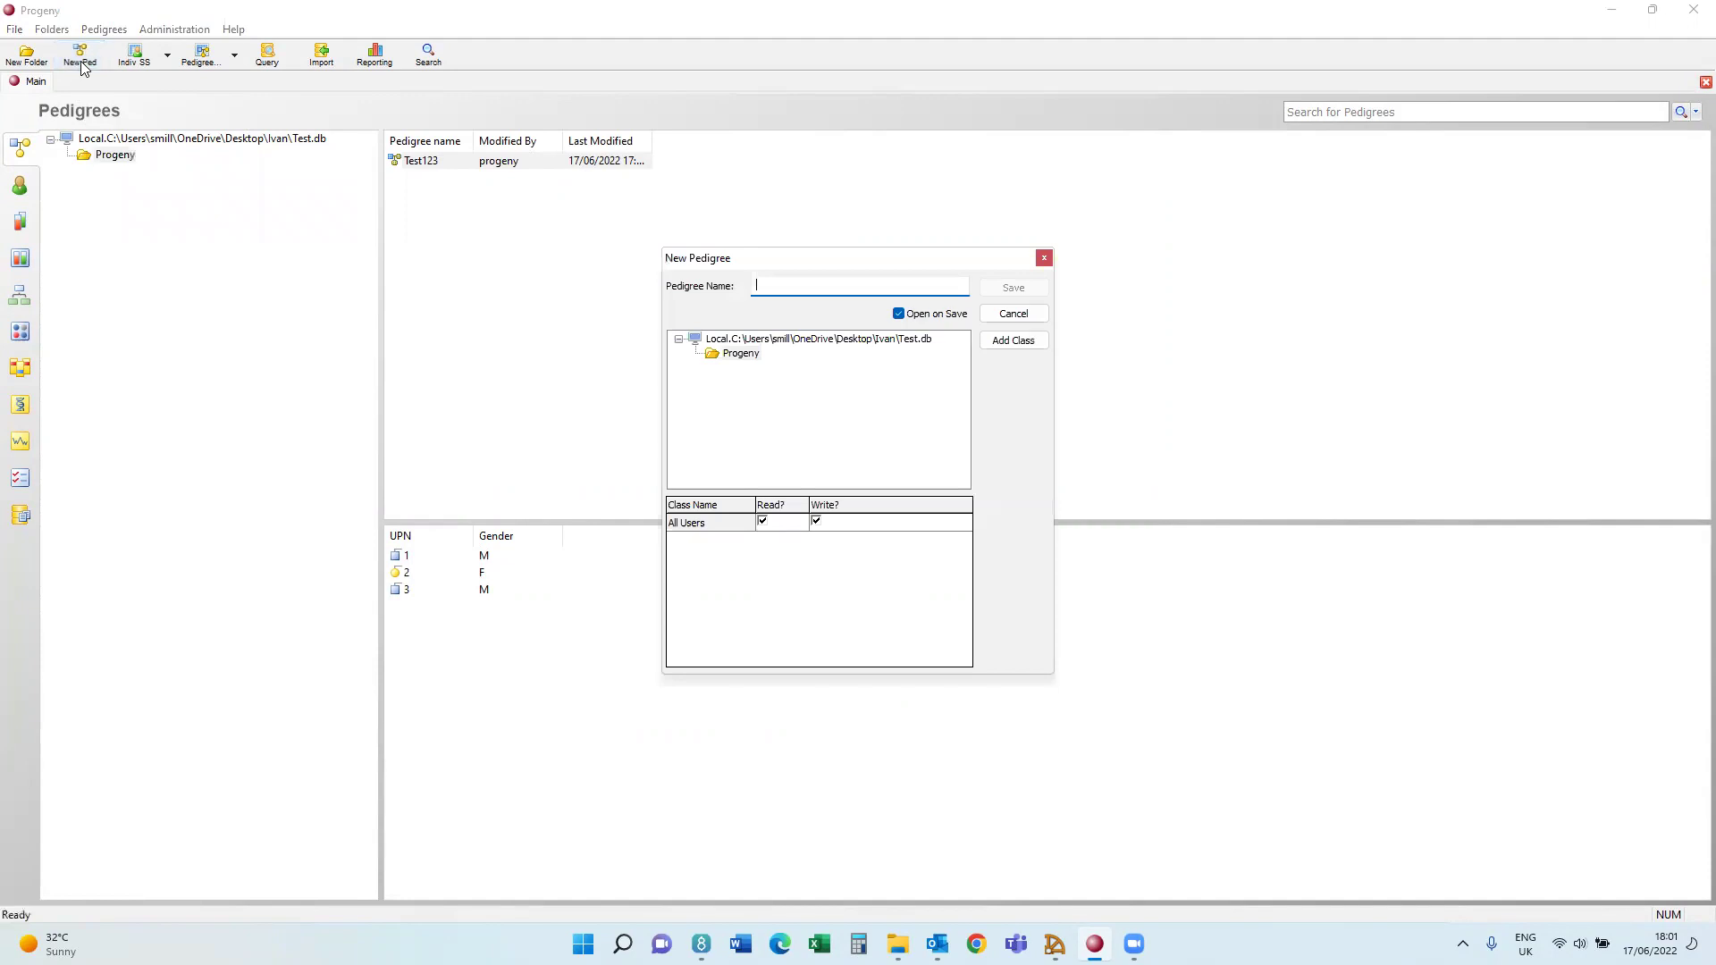
{"action": "type", "text": "Test234"}
{"action": "left_click", "coordinate": [1028, 288]}
{"action": "left_click", "coordinate": [887, 497]}
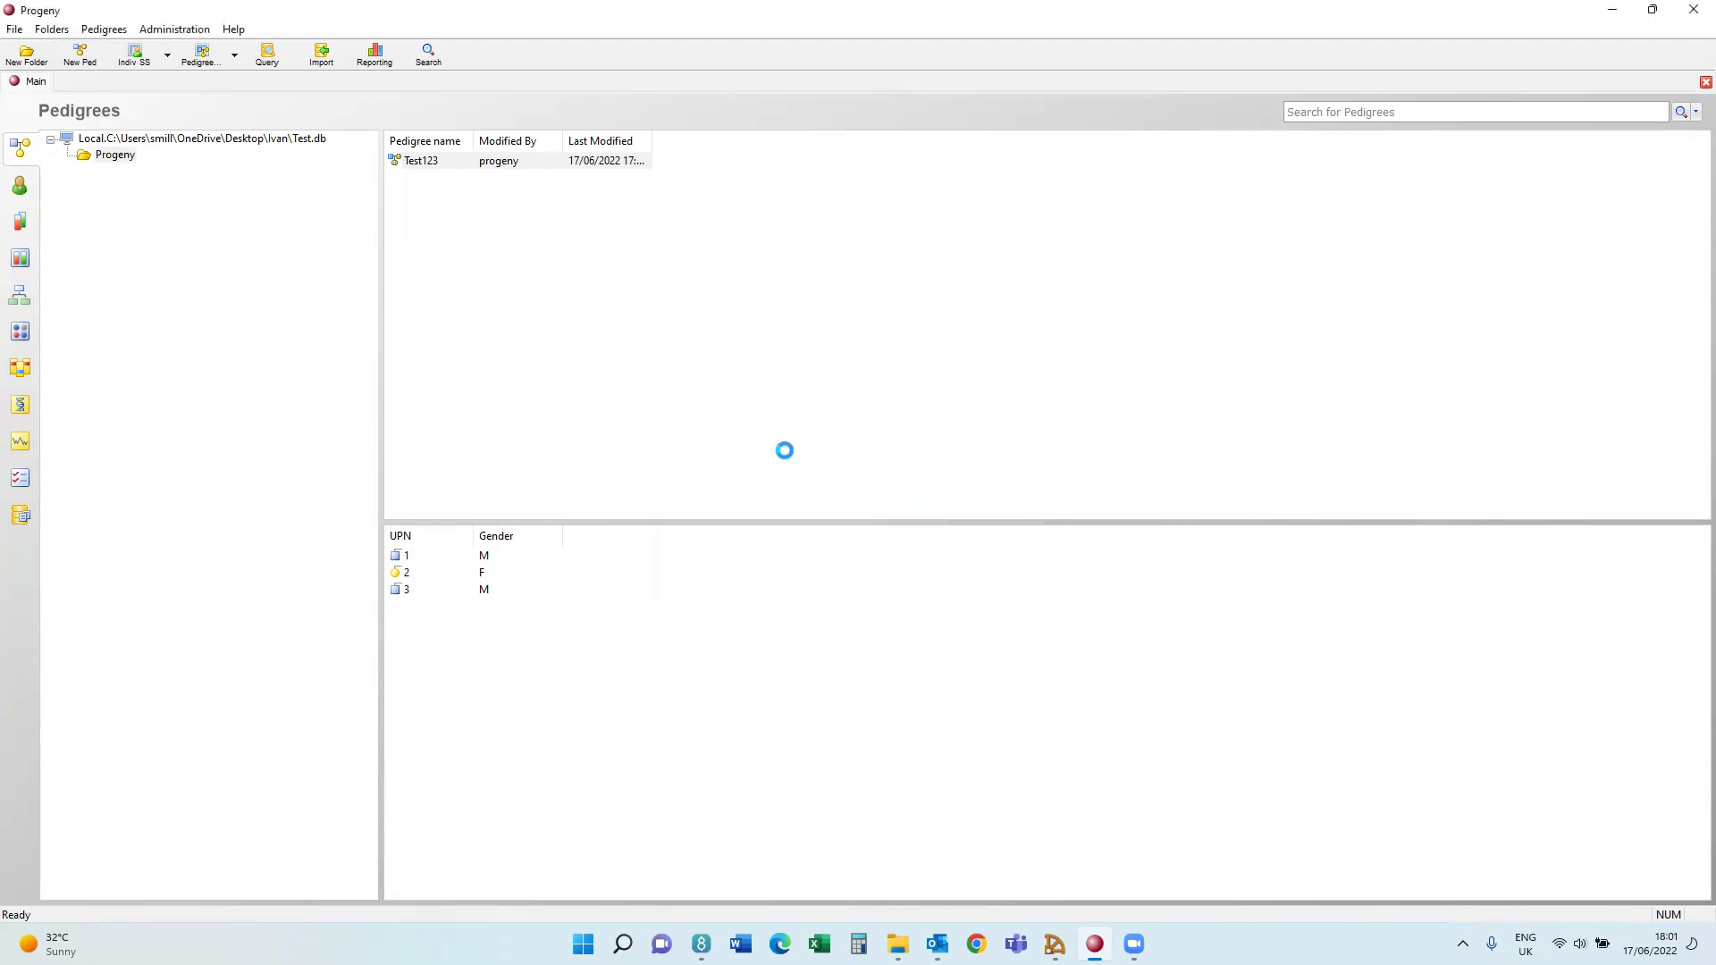
Add a male individual to the empty pedigree and give him a female spouse and a son.
{"action": "right_click", "coordinate": [313, 326]}
{"action": "mouse_move", "coordinate": [375, 329]}
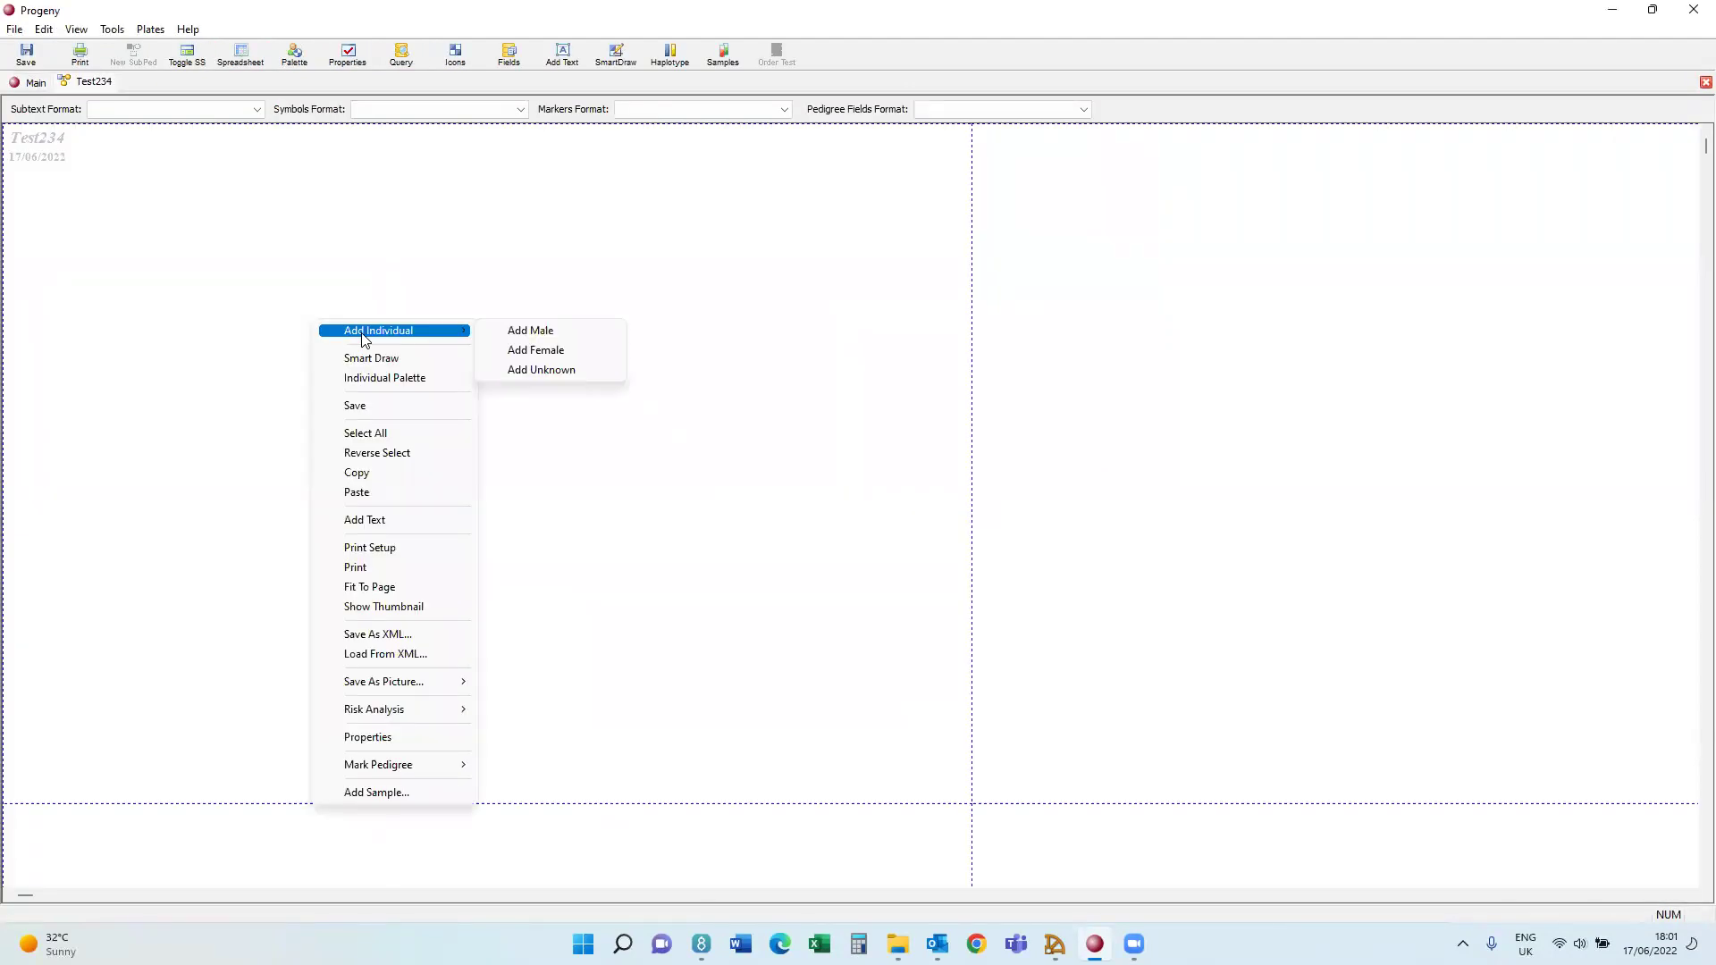
{"action": "left_click", "coordinate": [517, 331]}
{"action": "left_click", "coordinate": [323, 332]}
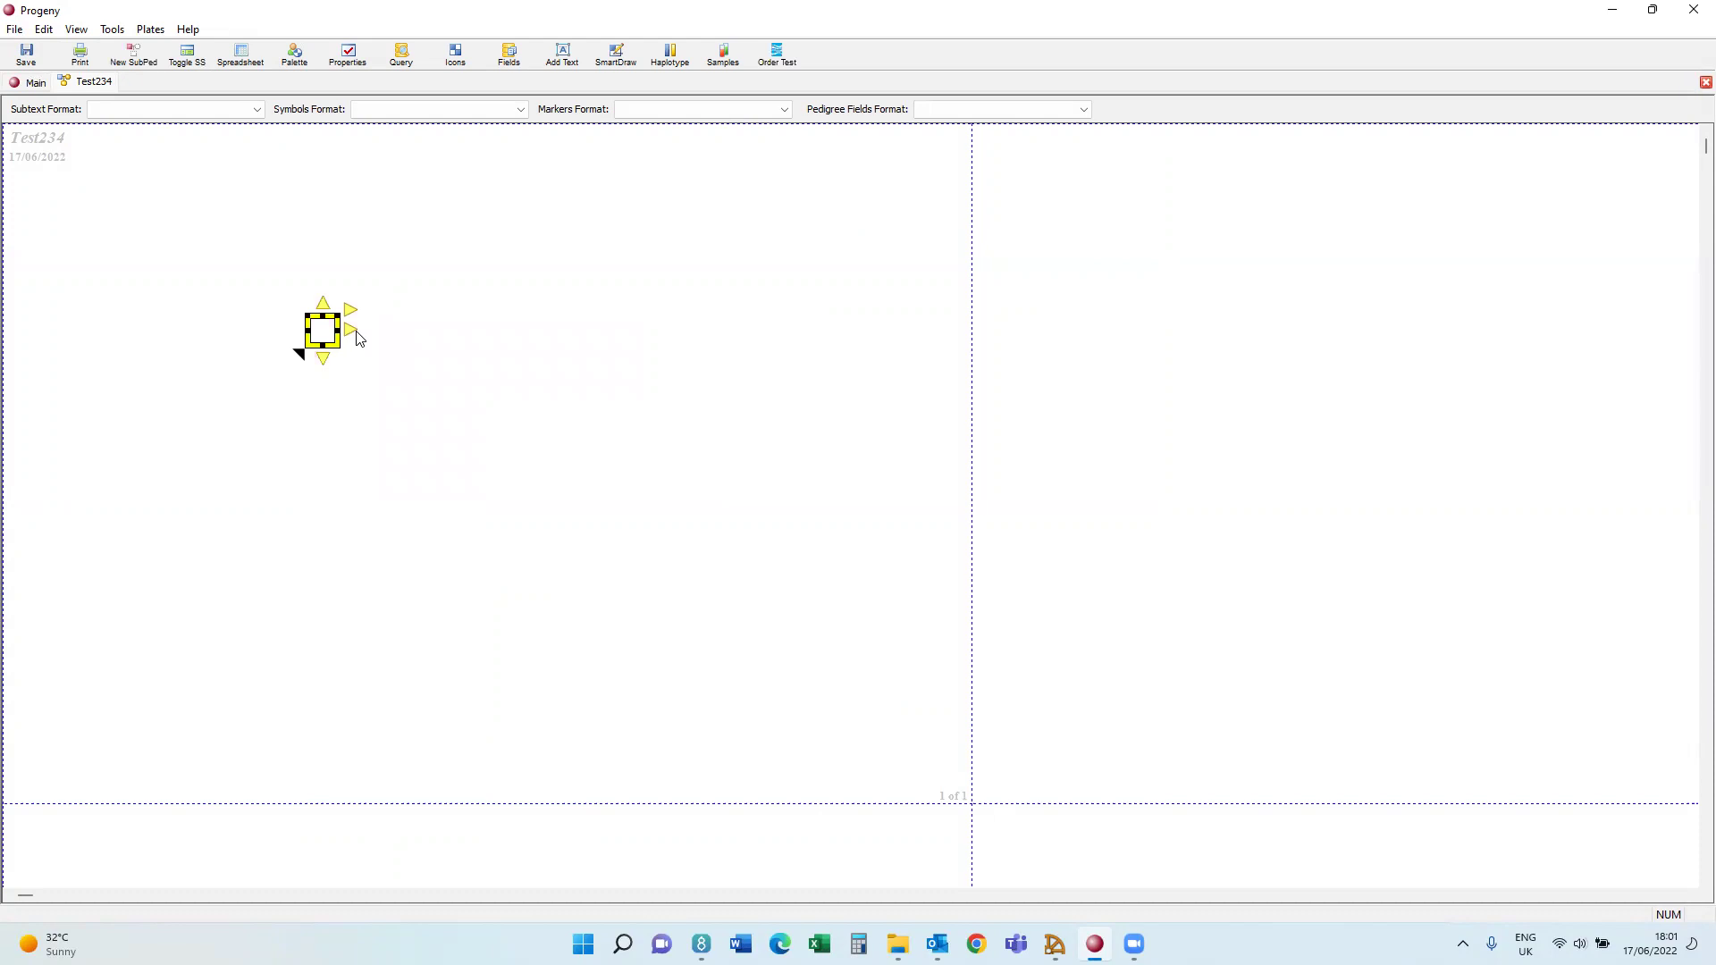
{"action": "left_click", "coordinate": [353, 333]}
{"action": "left_click", "coordinate": [208, 301]}
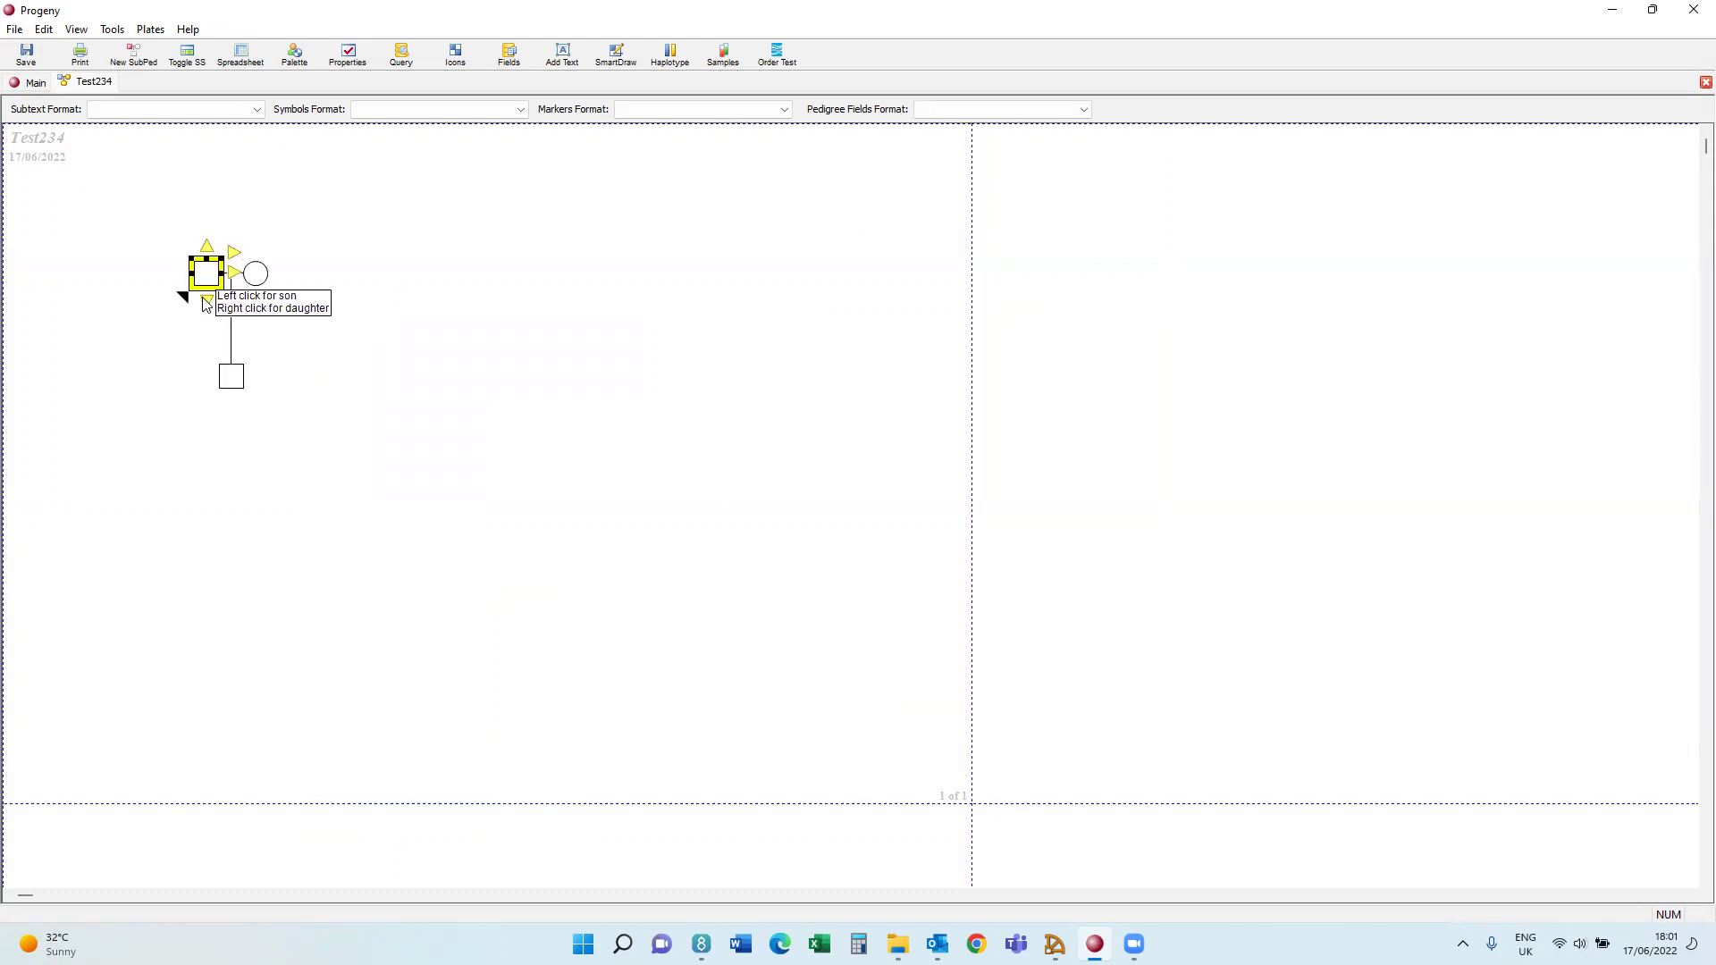
Mark the female spouse as the proband in her individual properties.
{"action": "right_click", "coordinate": [255, 277]}
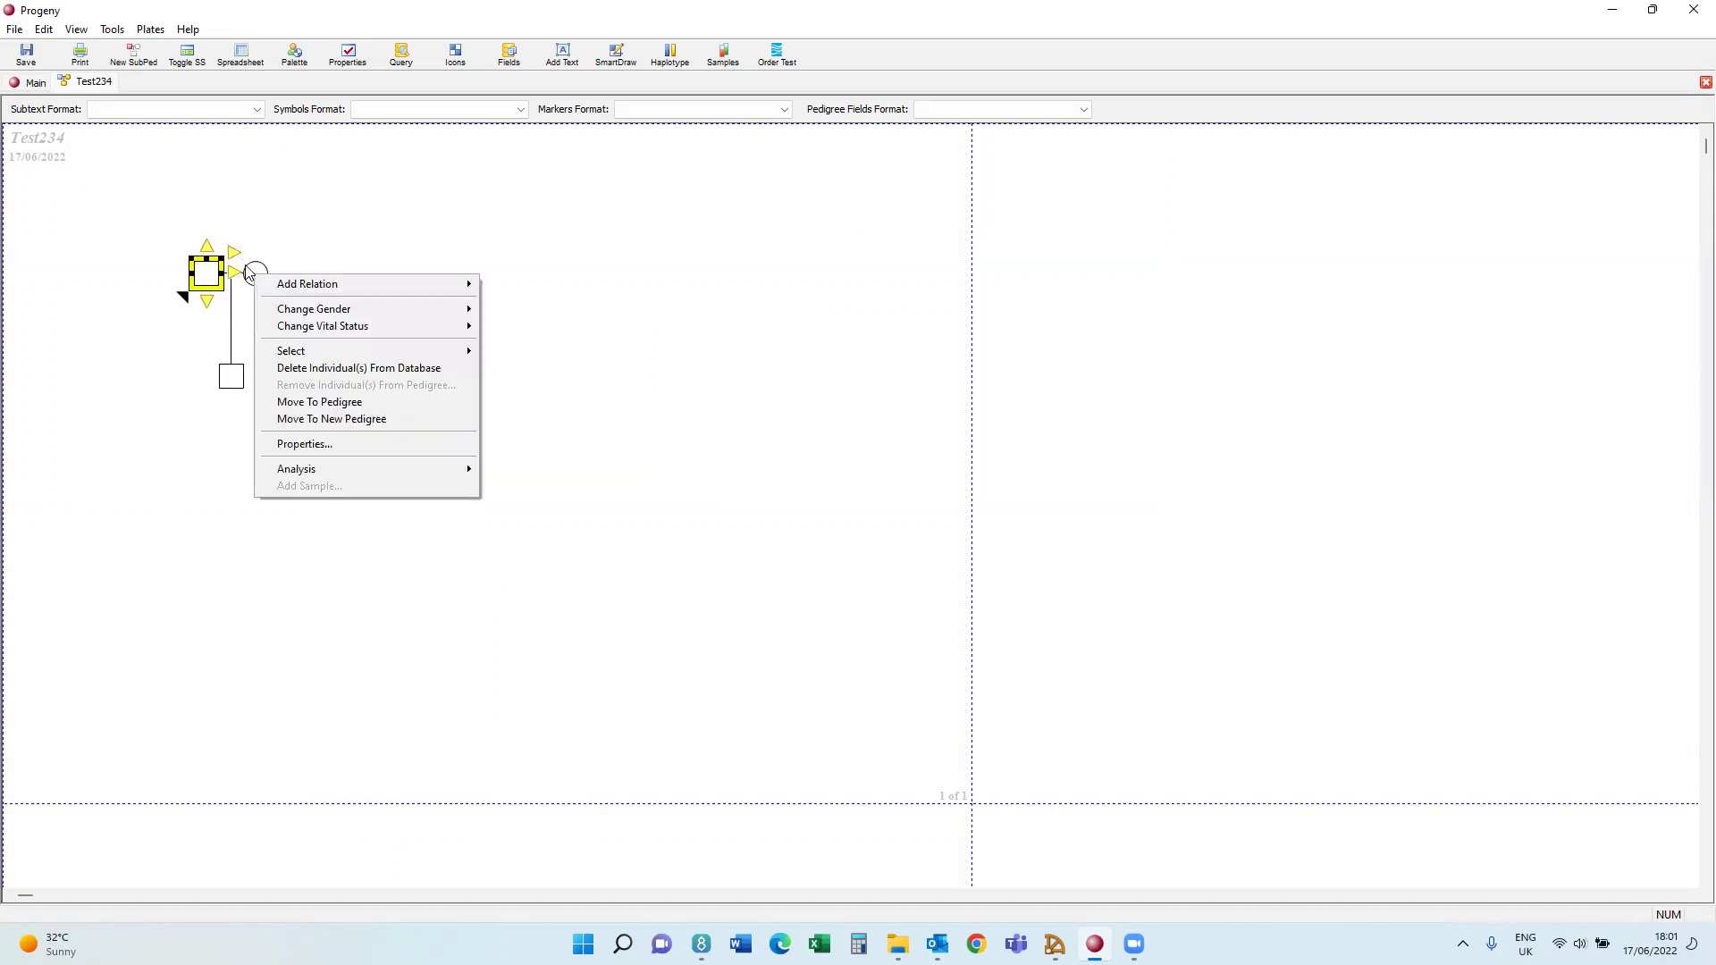
{"action": "left_click", "coordinate": [255, 274]}
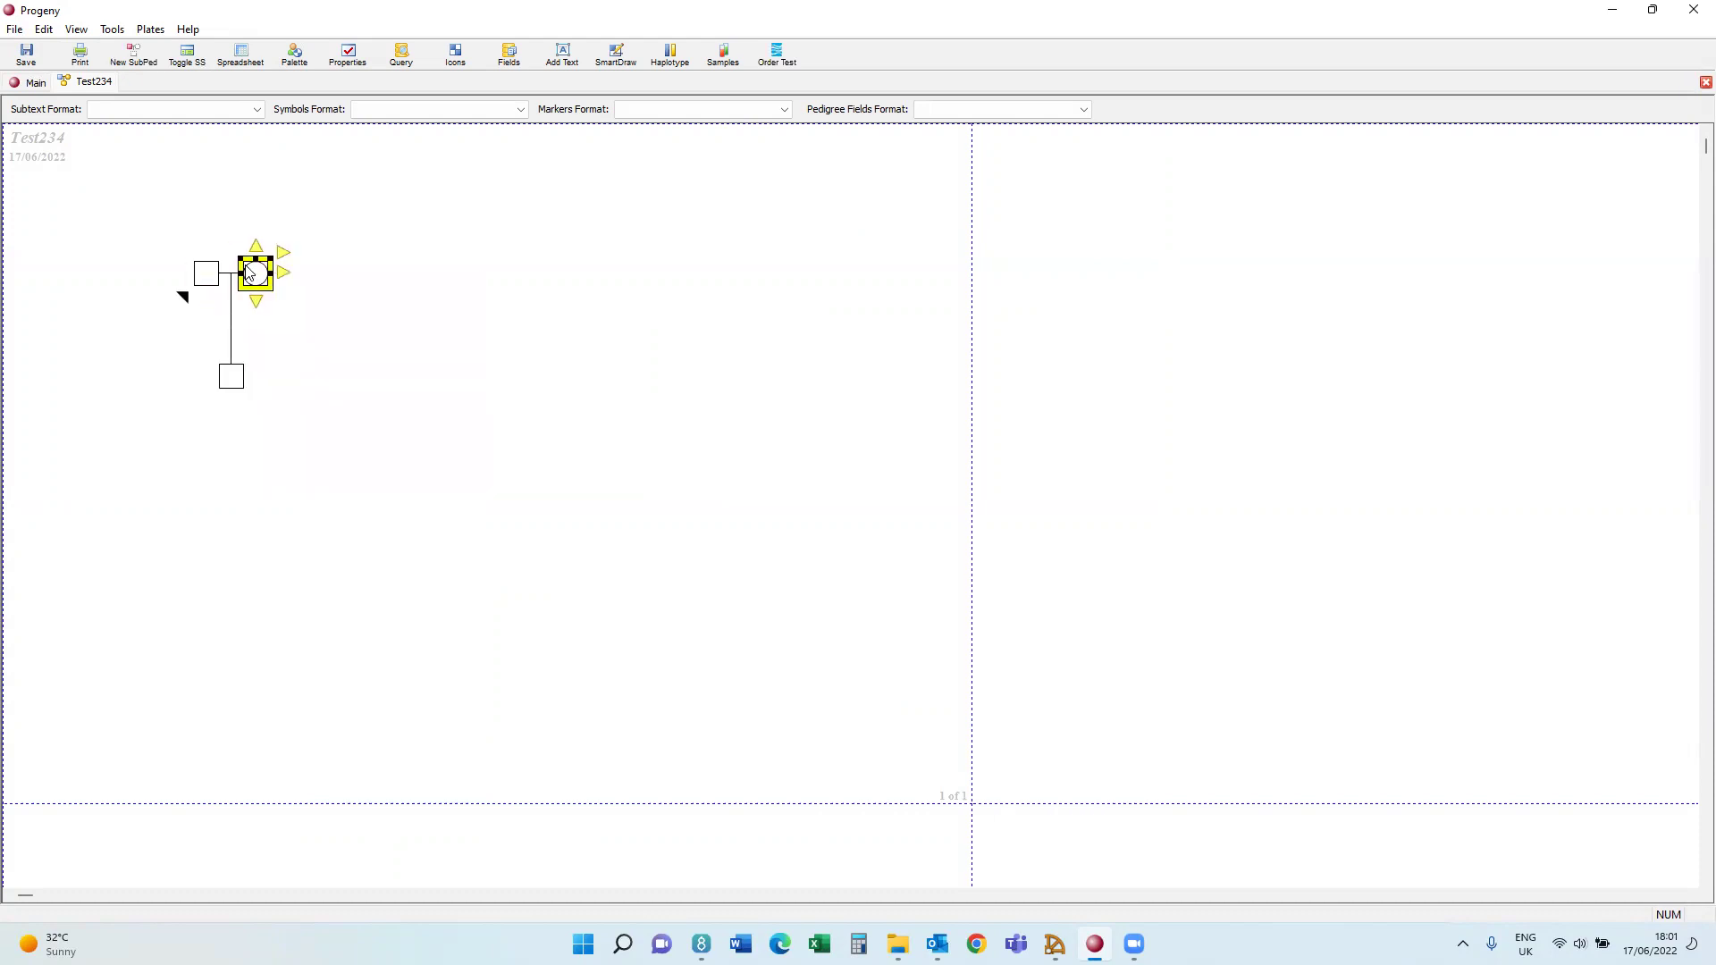
{"action": "left_click", "coordinate": [353, 61]}
{"action": "left_click", "coordinate": [315, 382]}
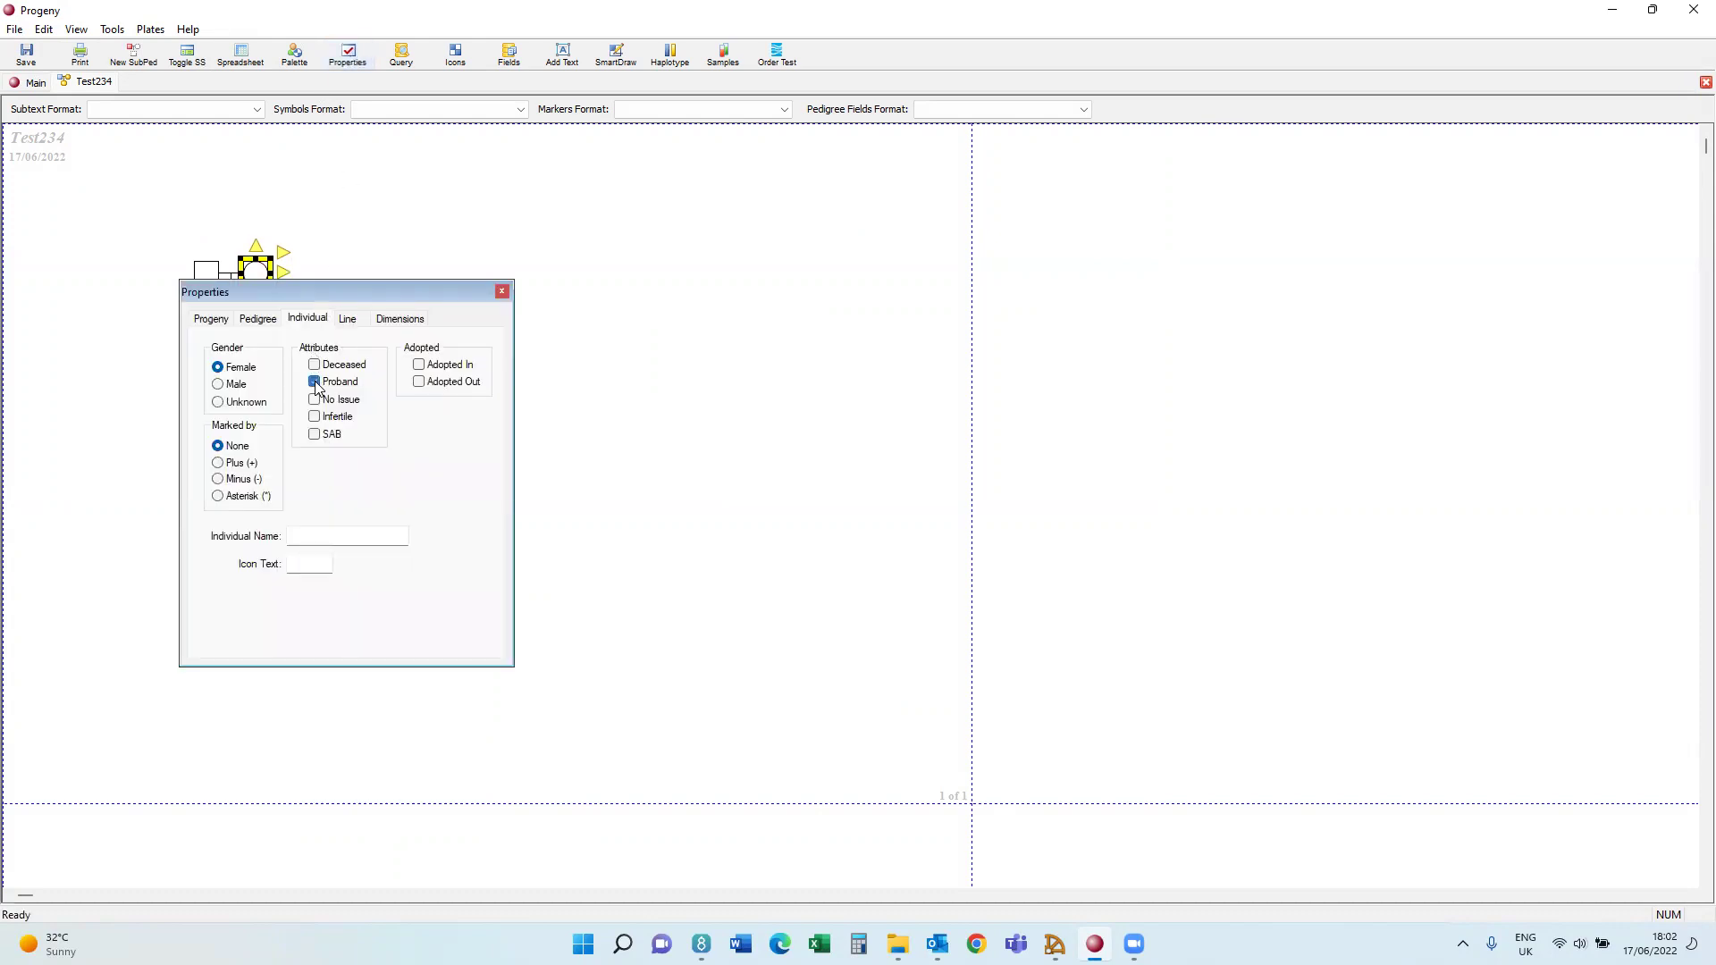
{"action": "left_click", "coordinate": [503, 293]}
{"action": "left_click", "coordinate": [524, 304]}
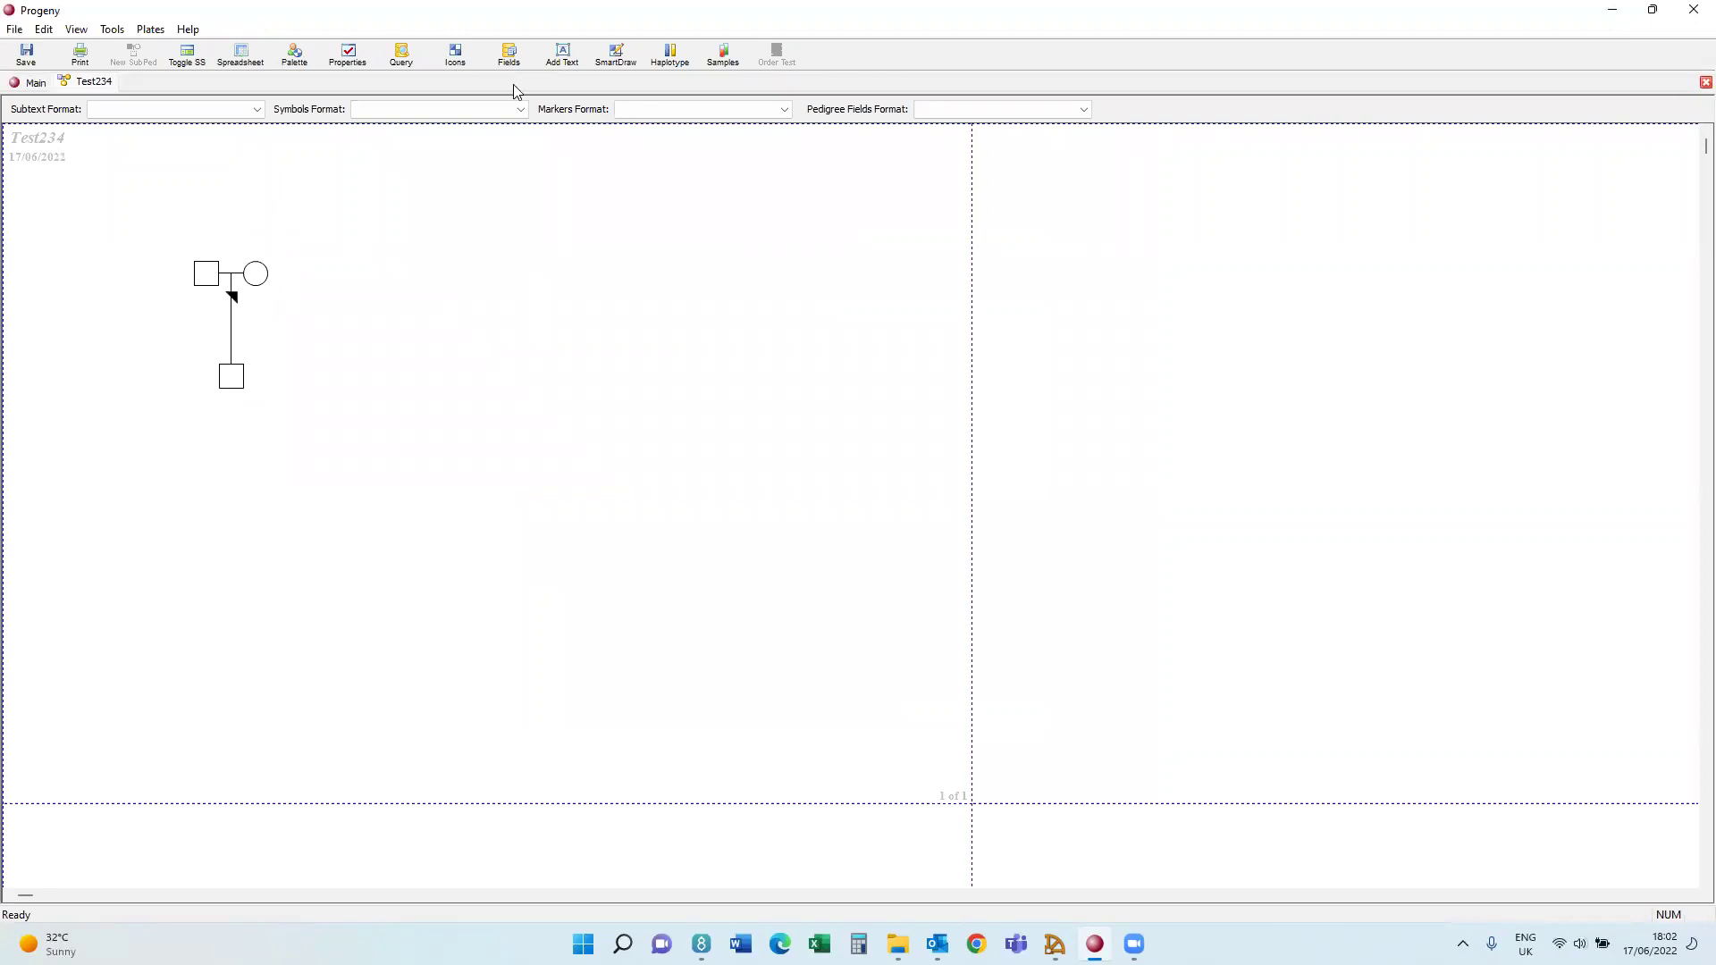
Turn off SmartDraw, open the female individual's datasheet and save the pedigree additions.
{"action": "left_click", "coordinate": [616, 55]}
{"action": "left_click", "coordinate": [256, 275]}
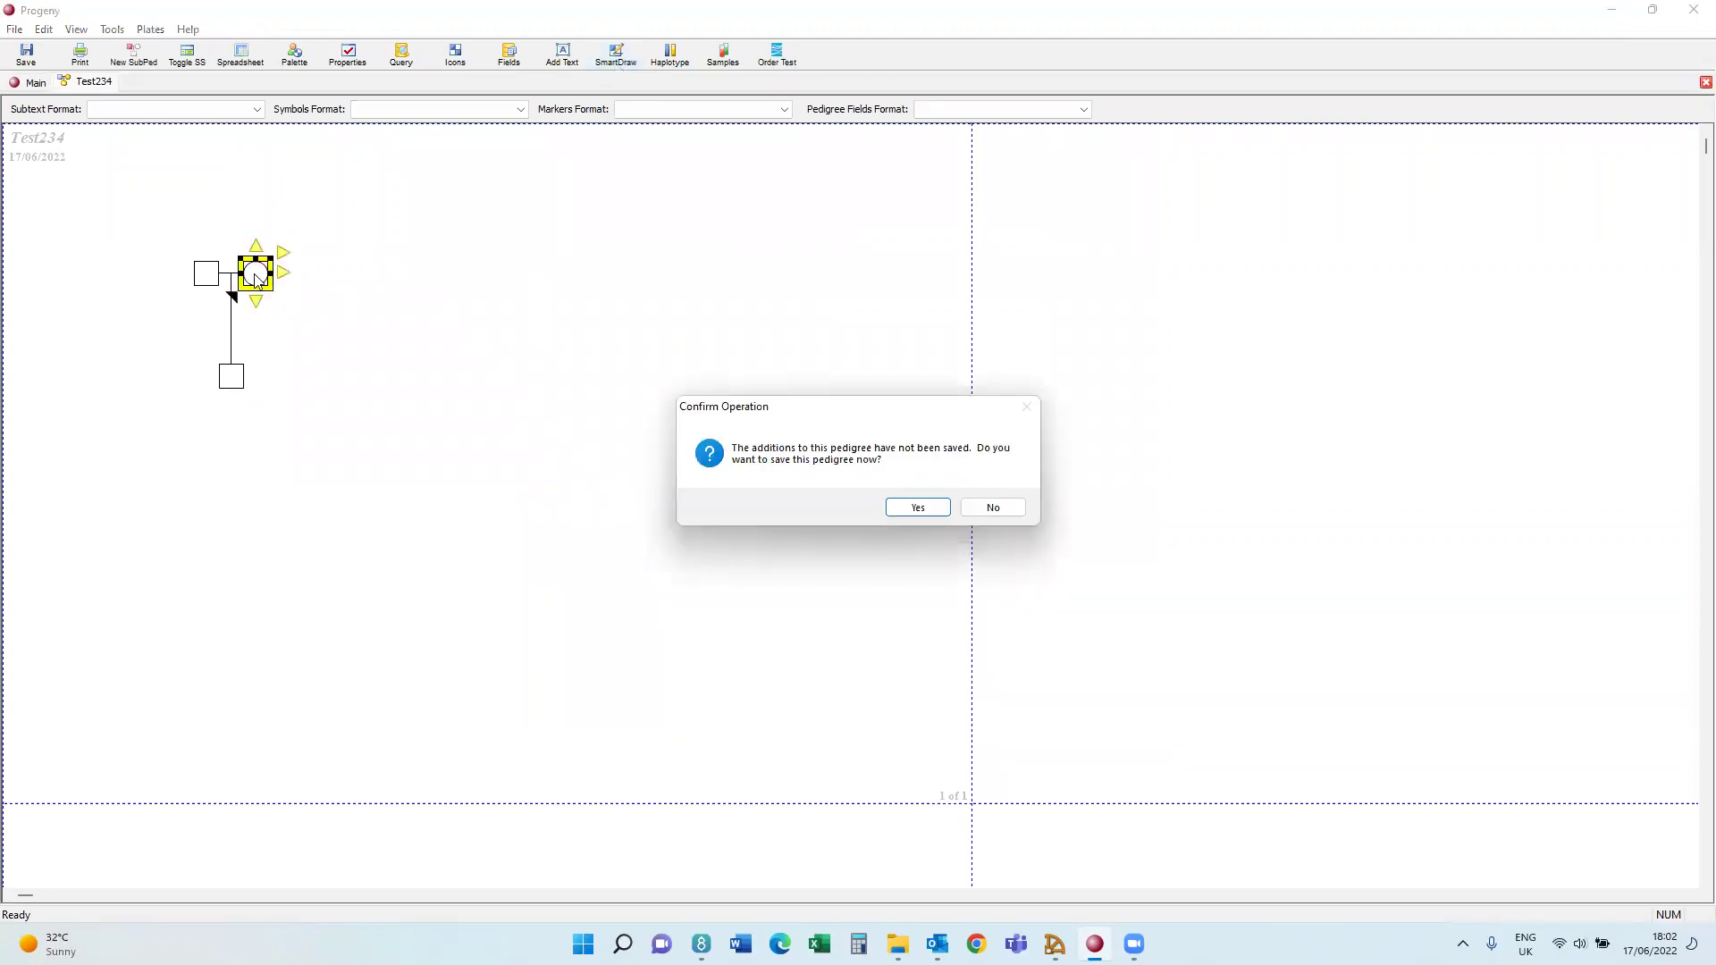
{"action": "left_click", "coordinate": [902, 510]}
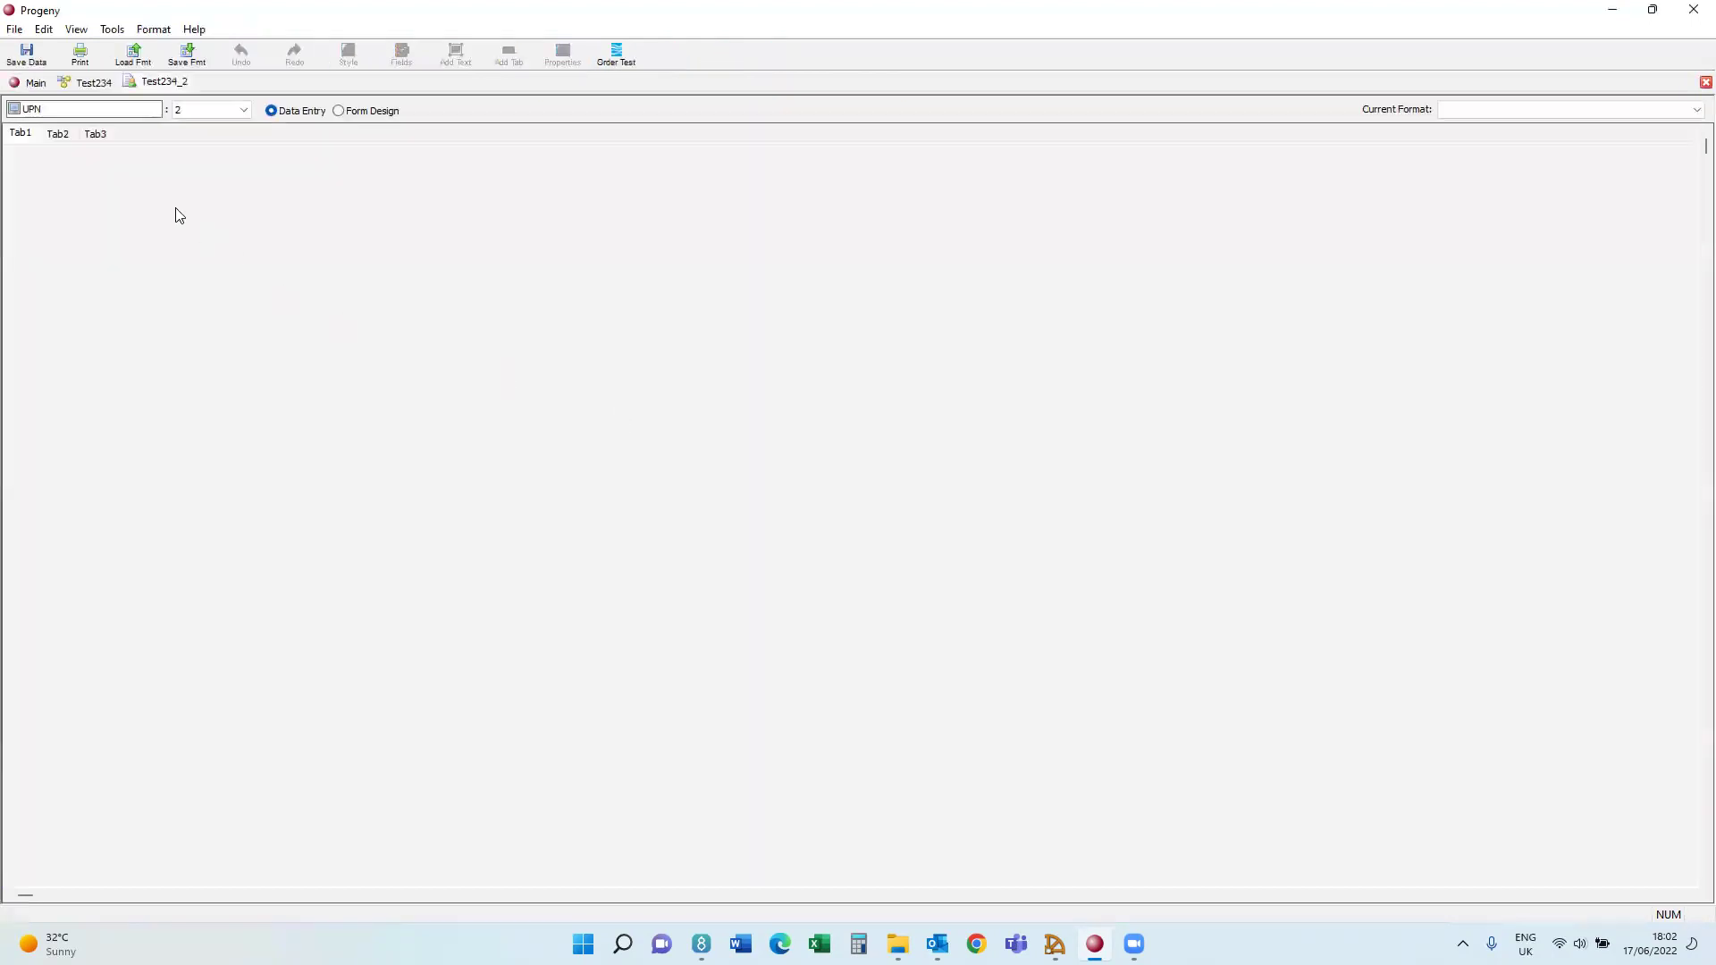
Switch the datasheet to Form Design and list the fields in the Boadicea Fields folder.
{"action": "left_click", "coordinate": [349, 113]}
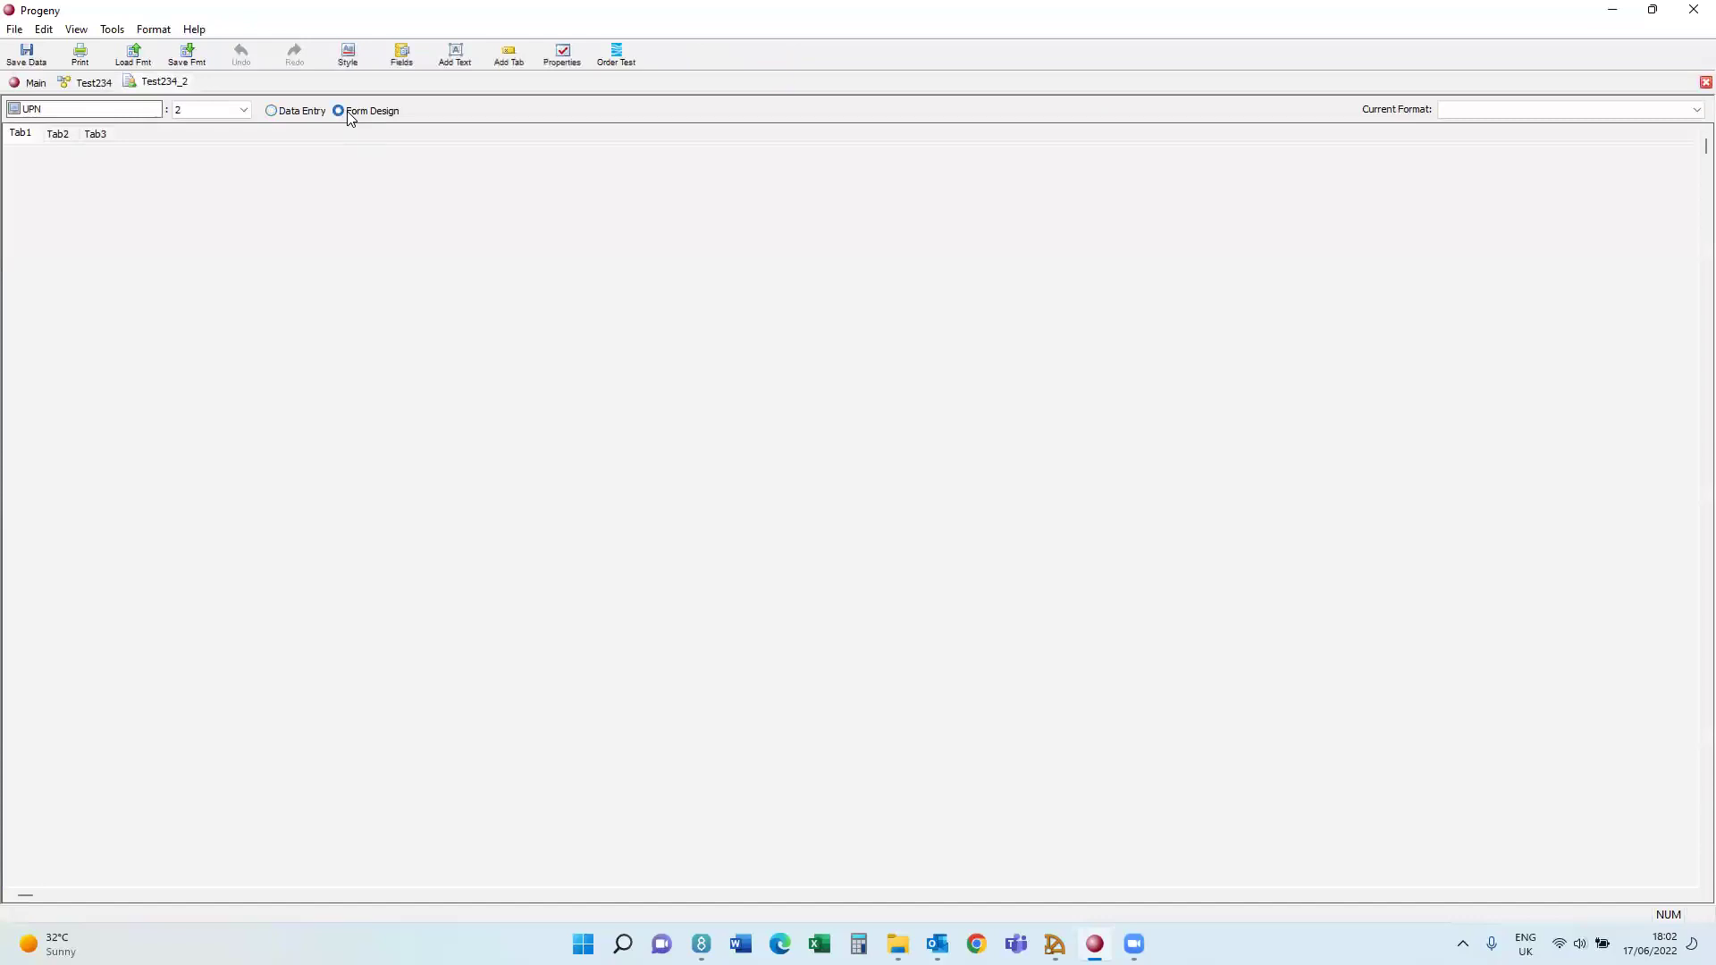
{"action": "left_click", "coordinate": [407, 56]}
{"action": "left_click", "coordinate": [448, 589]}
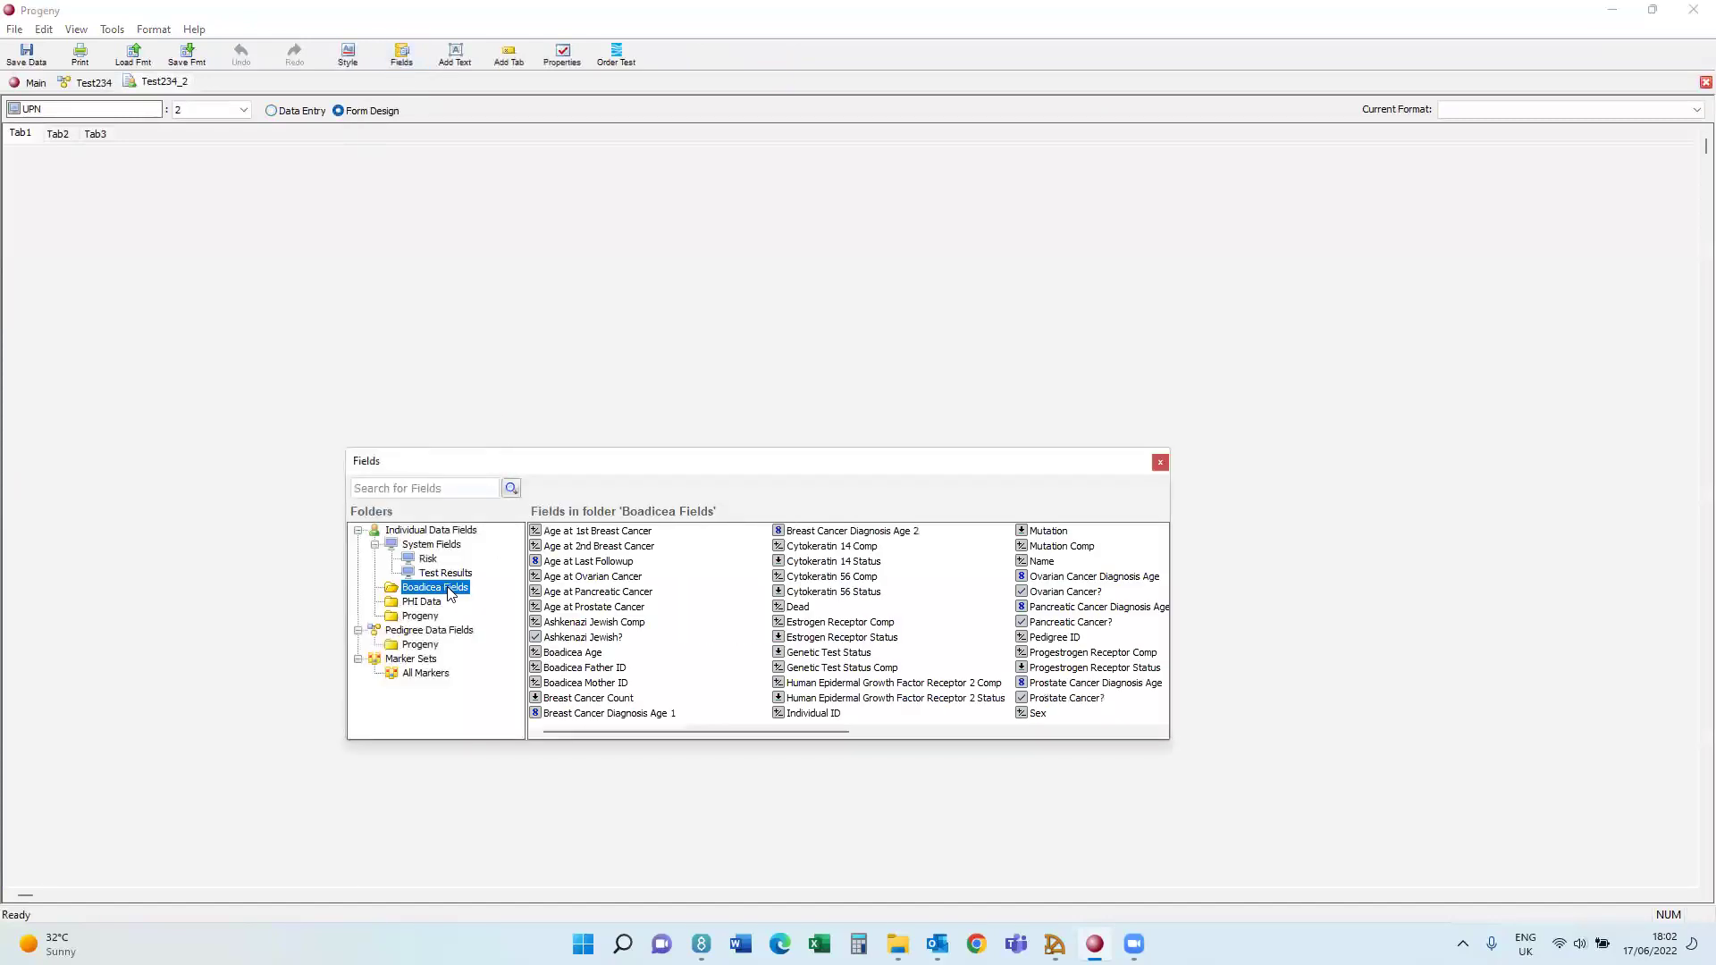
Select the fields Age at Last Followup, Ashkenazi Jewish?, Breast Cancer Count, Breast Cancer Diagnosis Age 1 and Breast Cancer Diagnosis Age 2.
{"action": "left_click", "coordinate": [603, 565]}
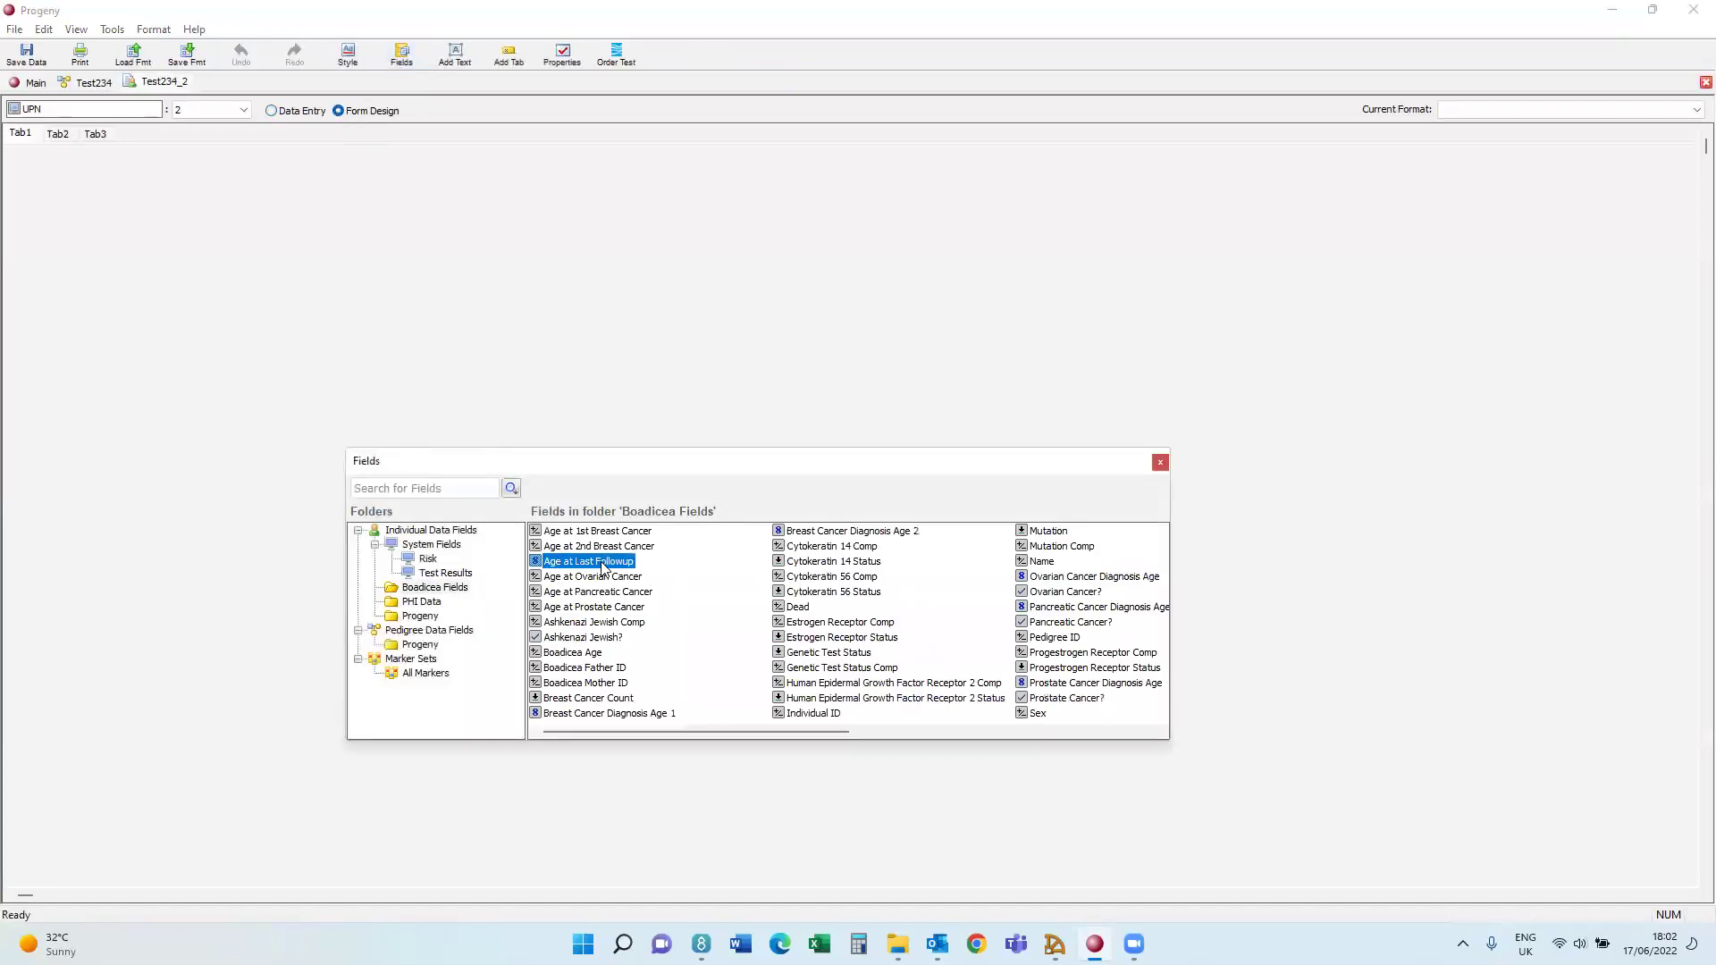
{"action": "left_click", "coordinate": [577, 637], "text": "ctrl"}
{"action": "left_click", "coordinate": [565, 699], "text": "ctrl"}
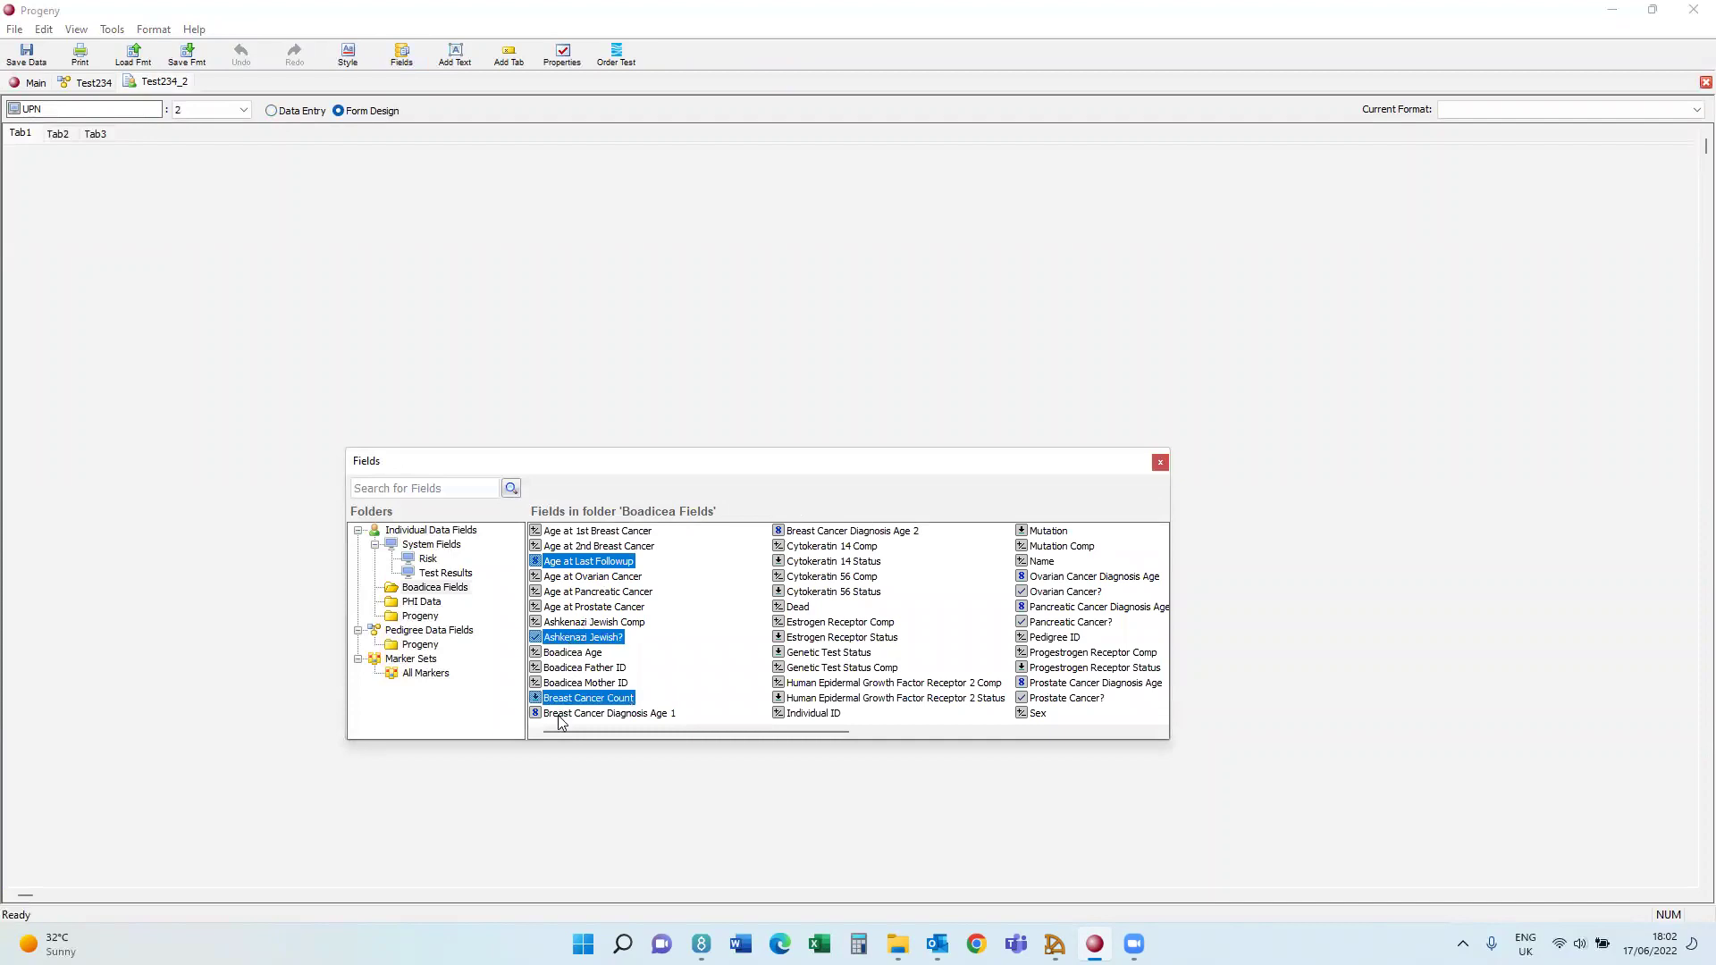
{"action": "left_click", "coordinate": [563, 715], "text": "ctrl"}
{"action": "left_click", "coordinate": [807, 536], "text": "ctrl"}
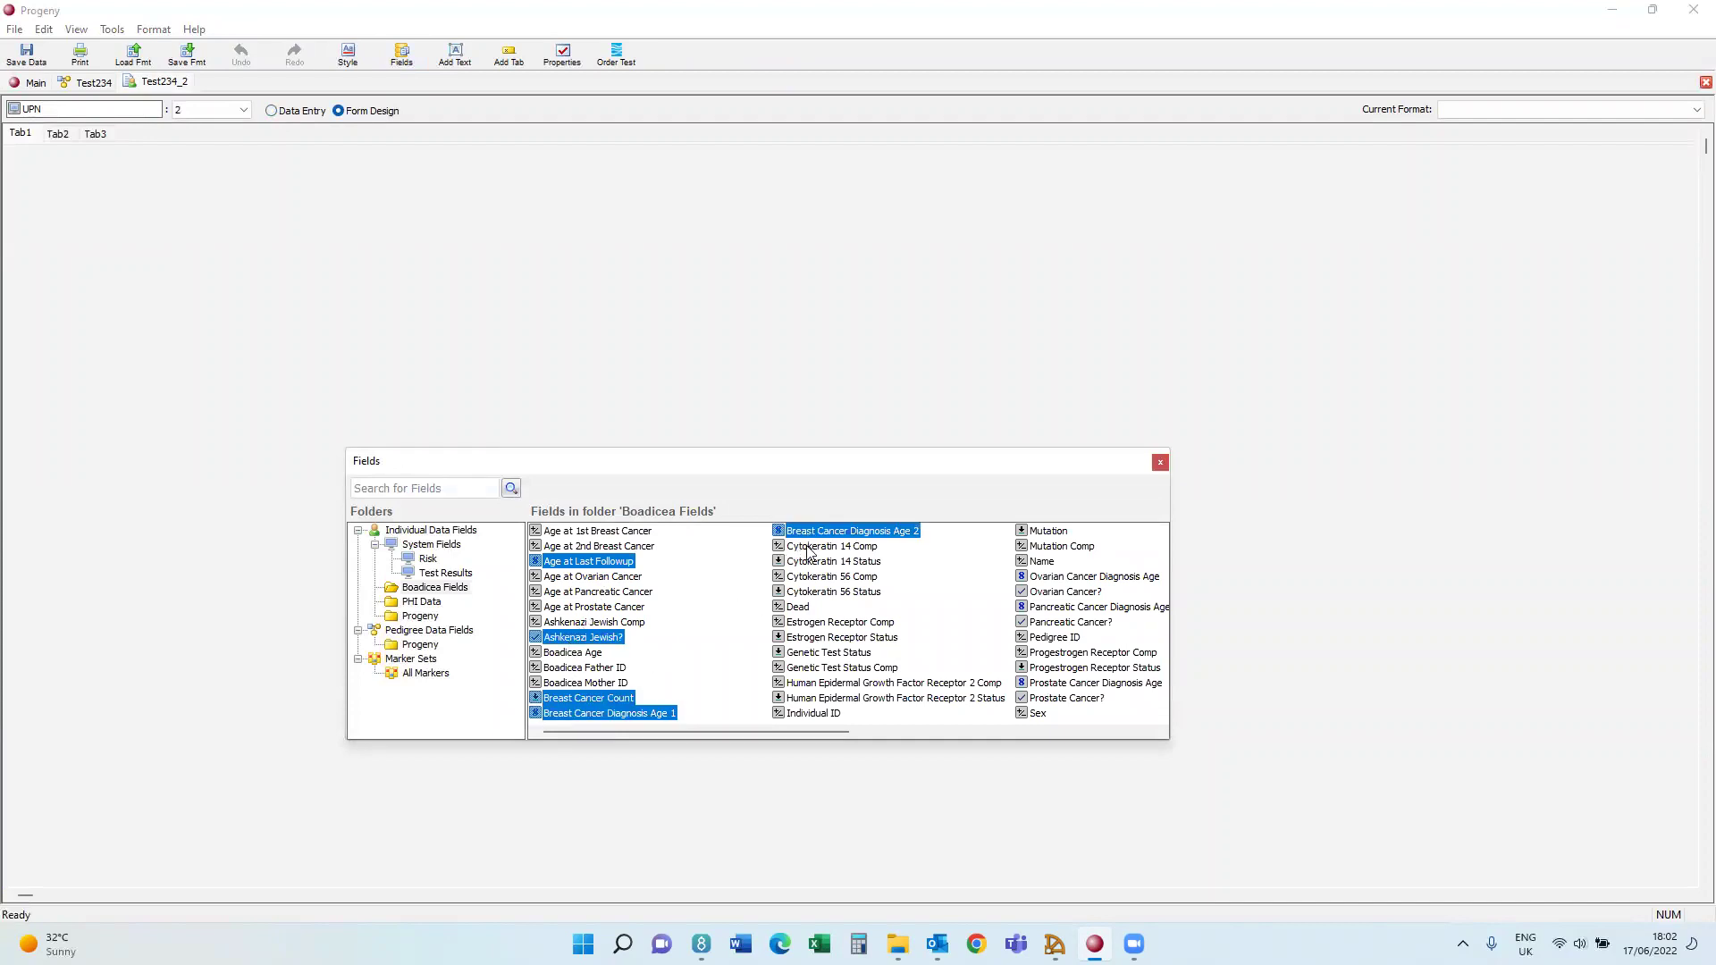
Add Cytokeratin 14 Status, Cytokeratin 56 Status, Estrogen Receptor Status, Genetic Test Status and Human Epidermal Growth Factor Receptor 2 Status to the field selection.
{"action": "left_click", "coordinate": [802, 565], "text": "ctrl"}
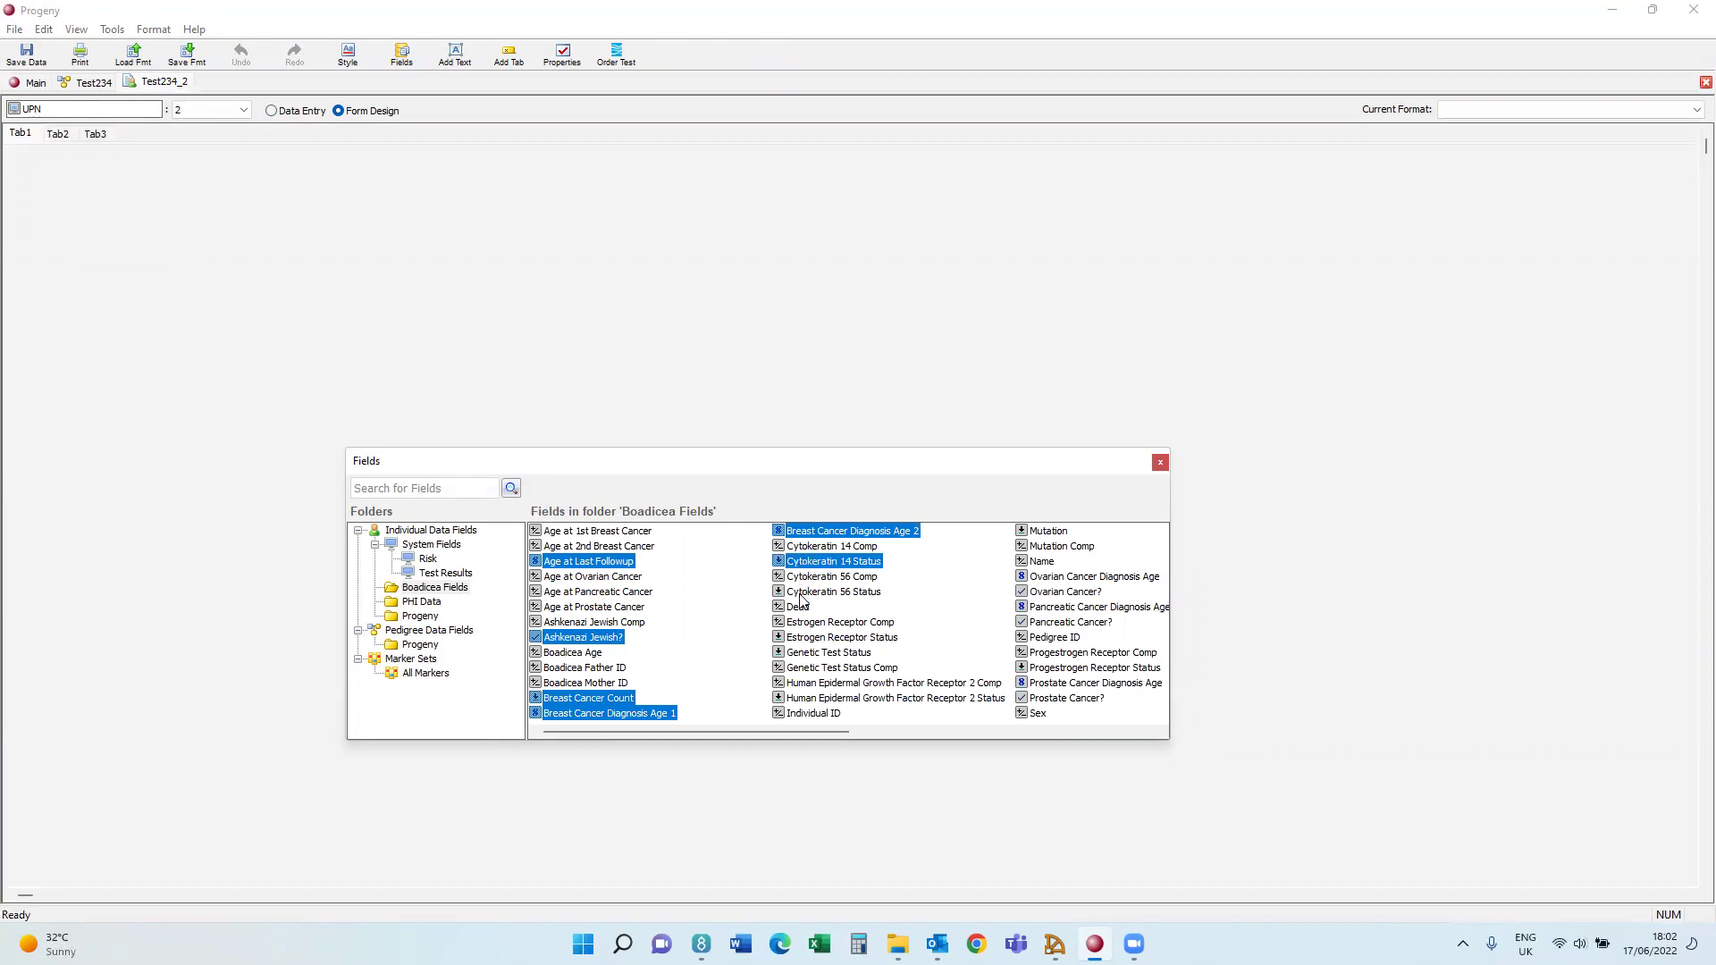
{"action": "left_click", "coordinate": [805, 593], "text": "ctrl"}
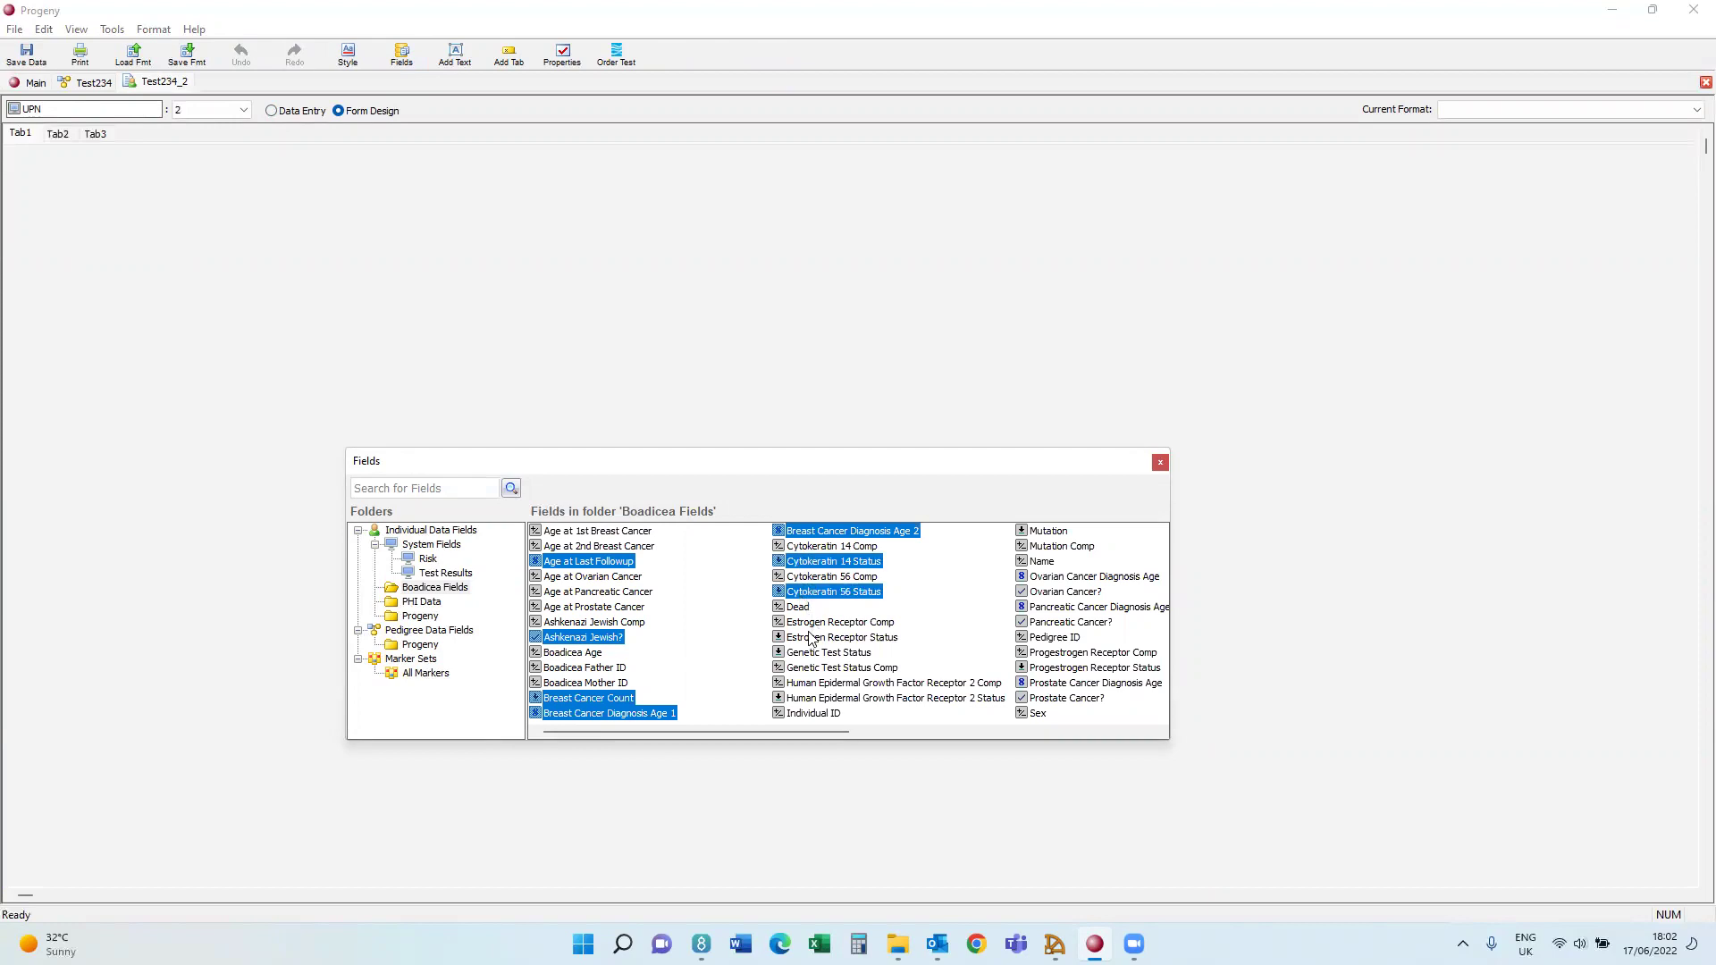
{"action": "left_click", "coordinate": [813, 638], "text": "ctrl"}
{"action": "left_click", "coordinate": [809, 652], "text": "ctrl"}
{"action": "left_click", "coordinate": [807, 700], "text": "ctrl"}
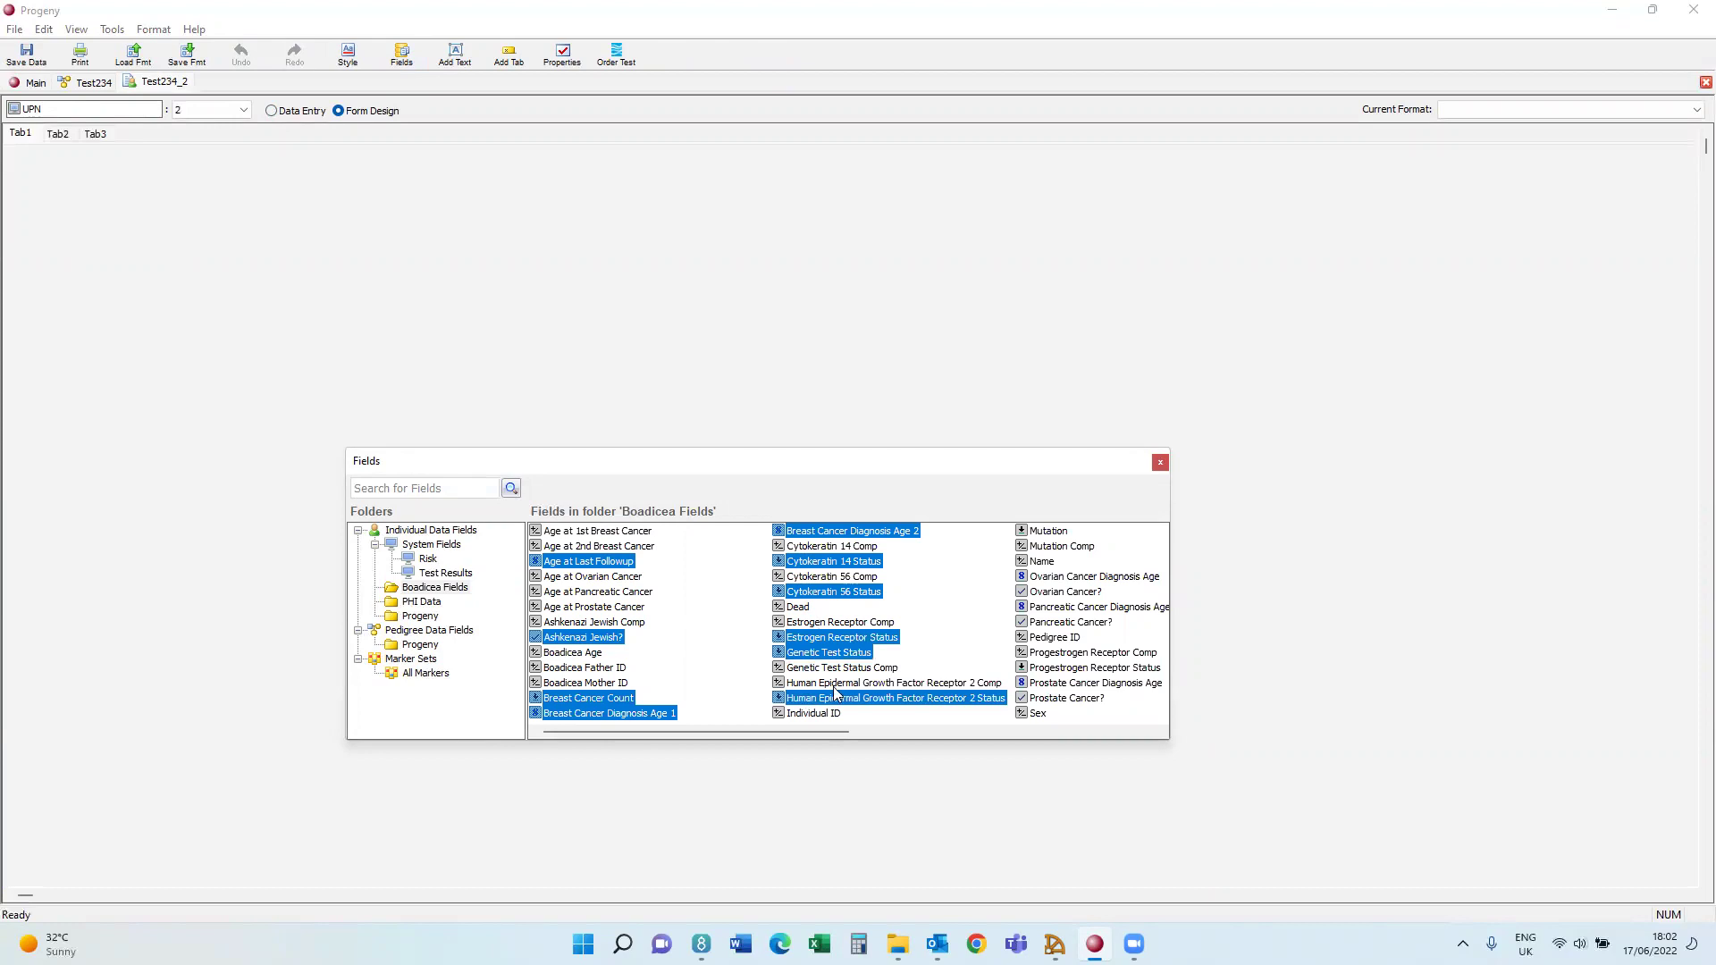
Extend the field selection with Mutation, Ovarian Cancer Diagnosis Age, Ovarian Cancer?, Pancreatic Cancer Diagnosis Age and Pancreatic Cancer?
{"action": "left_click", "coordinate": [1054, 535], "text": "ctrl"}
{"action": "left_click", "coordinate": [1052, 577], "text": "ctrl"}
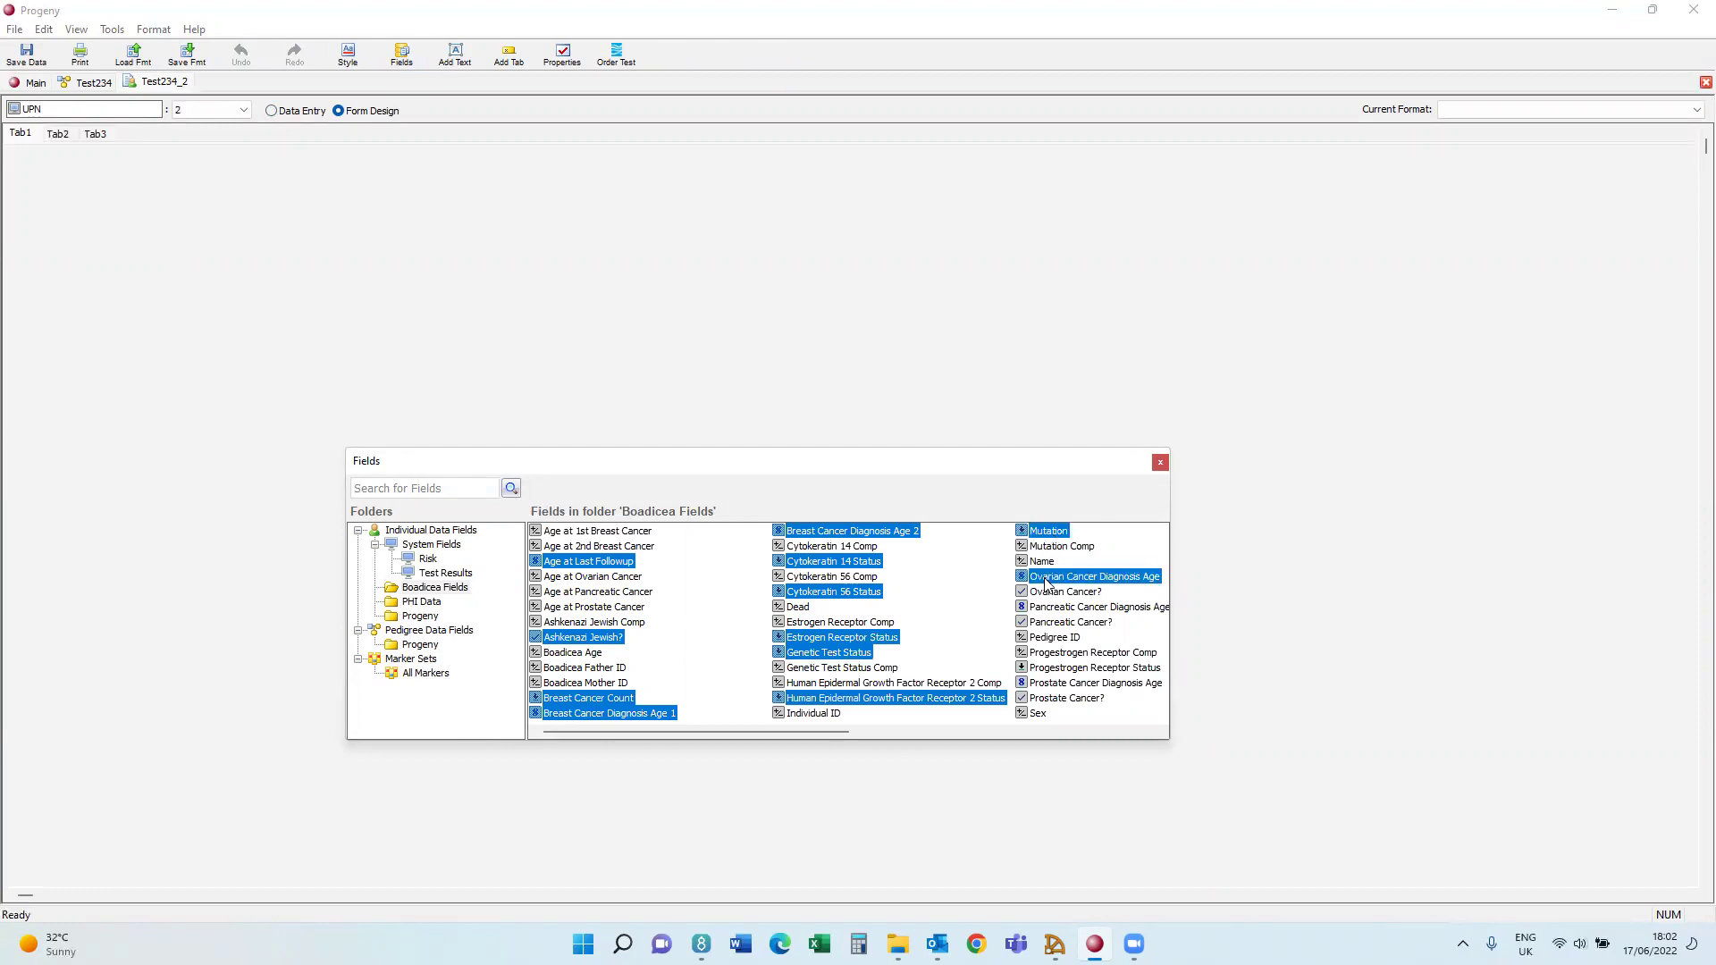
{"action": "left_click", "coordinate": [1046, 593], "text": "ctrl"}
{"action": "left_click", "coordinate": [1039, 609], "text": "ctrl"}
{"action": "left_click", "coordinate": [1039, 623], "text": "ctrl"}
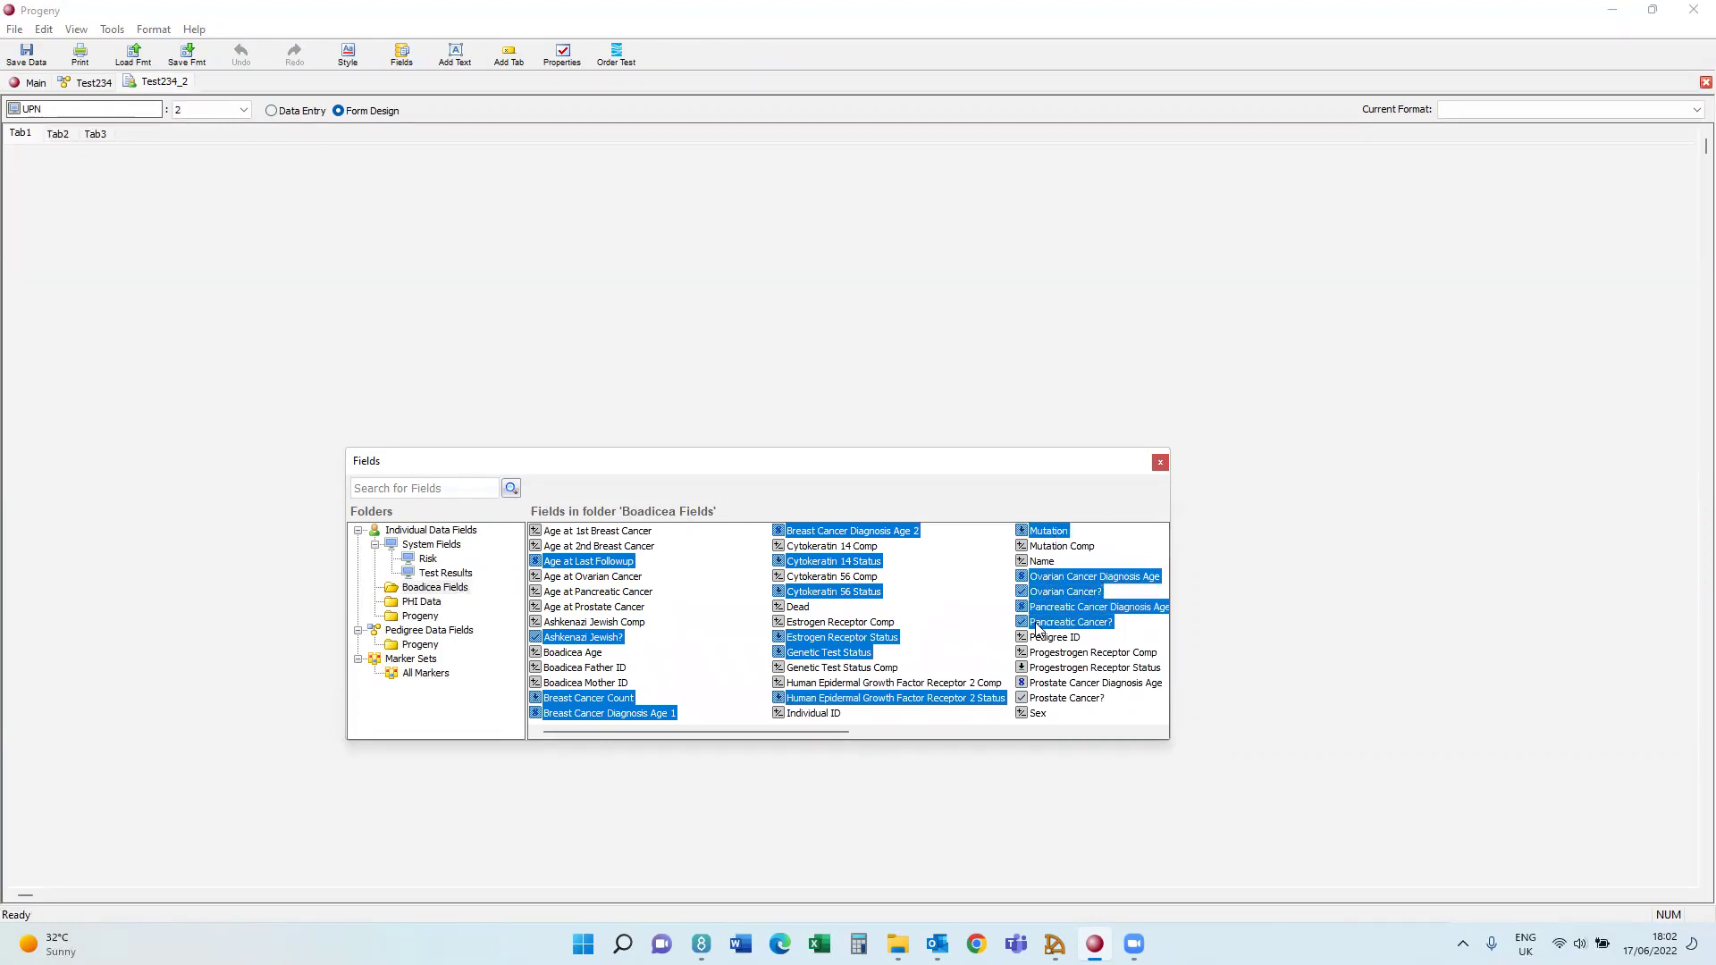
Include Progestrogen Receptor Status, Prostate Cancer Diagnosis Age and Prostate Cancer? in the selection, place all selected fields on Tab1 and close the field list.
{"action": "left_click", "coordinate": [1039, 668], "text": "ctrl"}
{"action": "left_click", "coordinate": [1037, 685], "text": "ctrl"}
{"action": "left_click", "coordinate": [1037, 699], "text": "ctrl"}
{"action": "left_click", "coordinate": [1031, 732]}
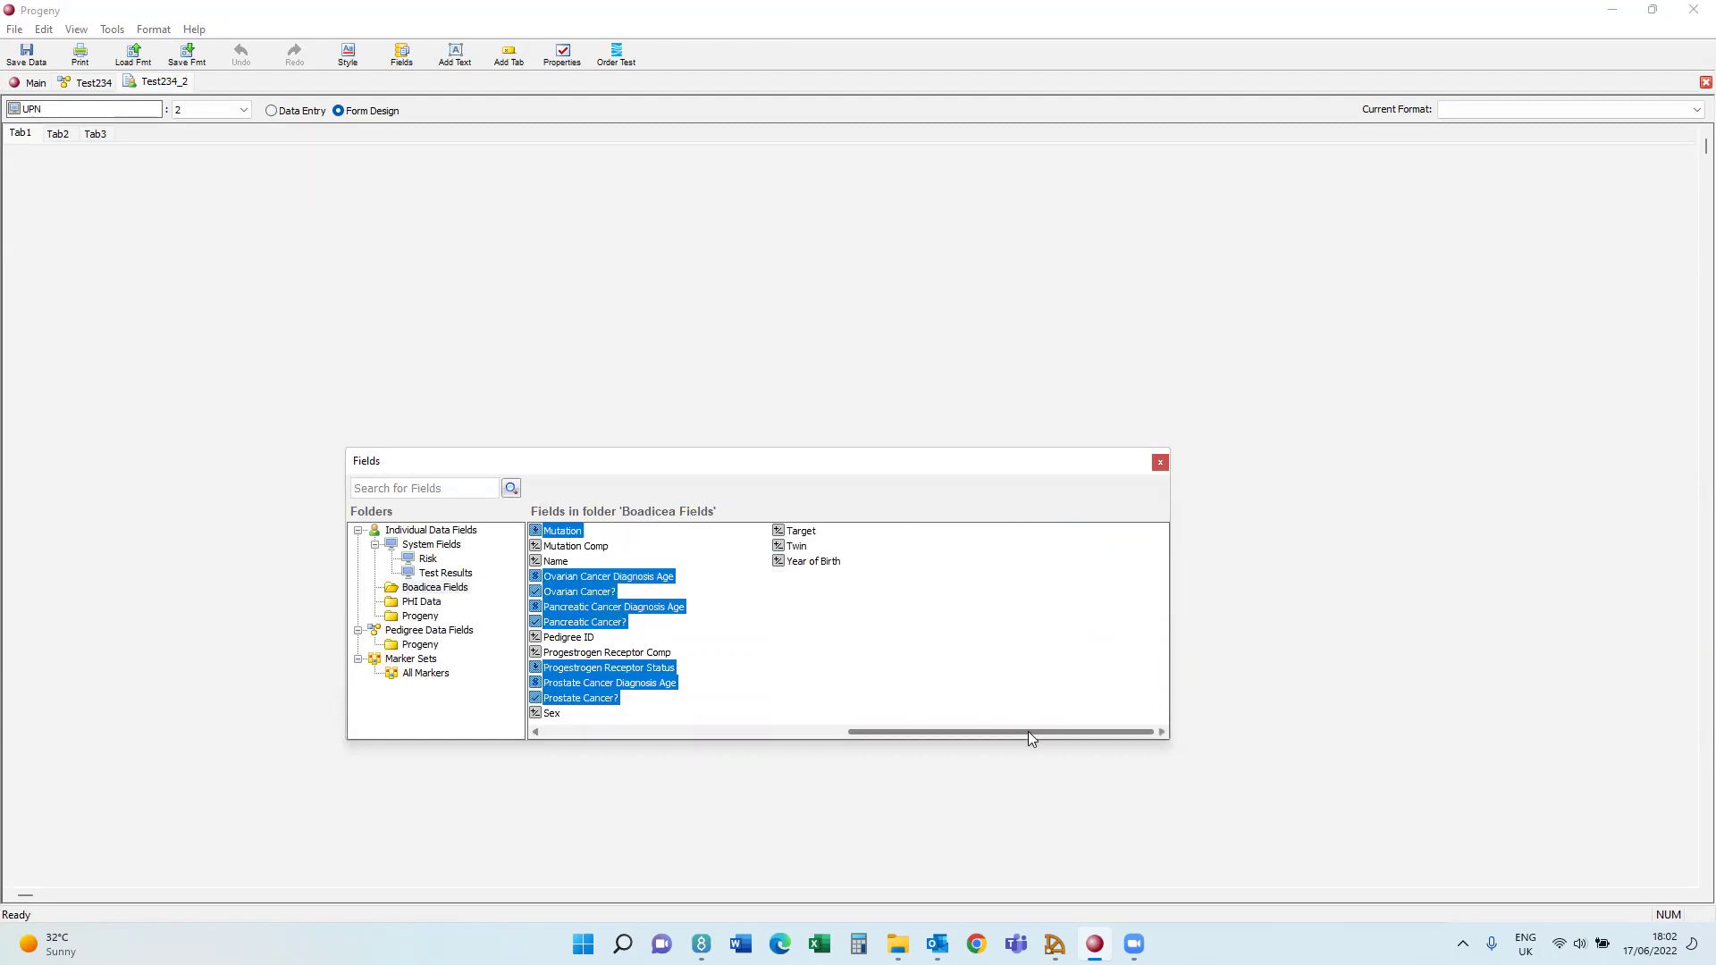
{"action": "right_click", "coordinate": [85, 183]}
{"action": "left_click_drag", "start_coordinate": [569, 606], "coordinate": [77, 195]}
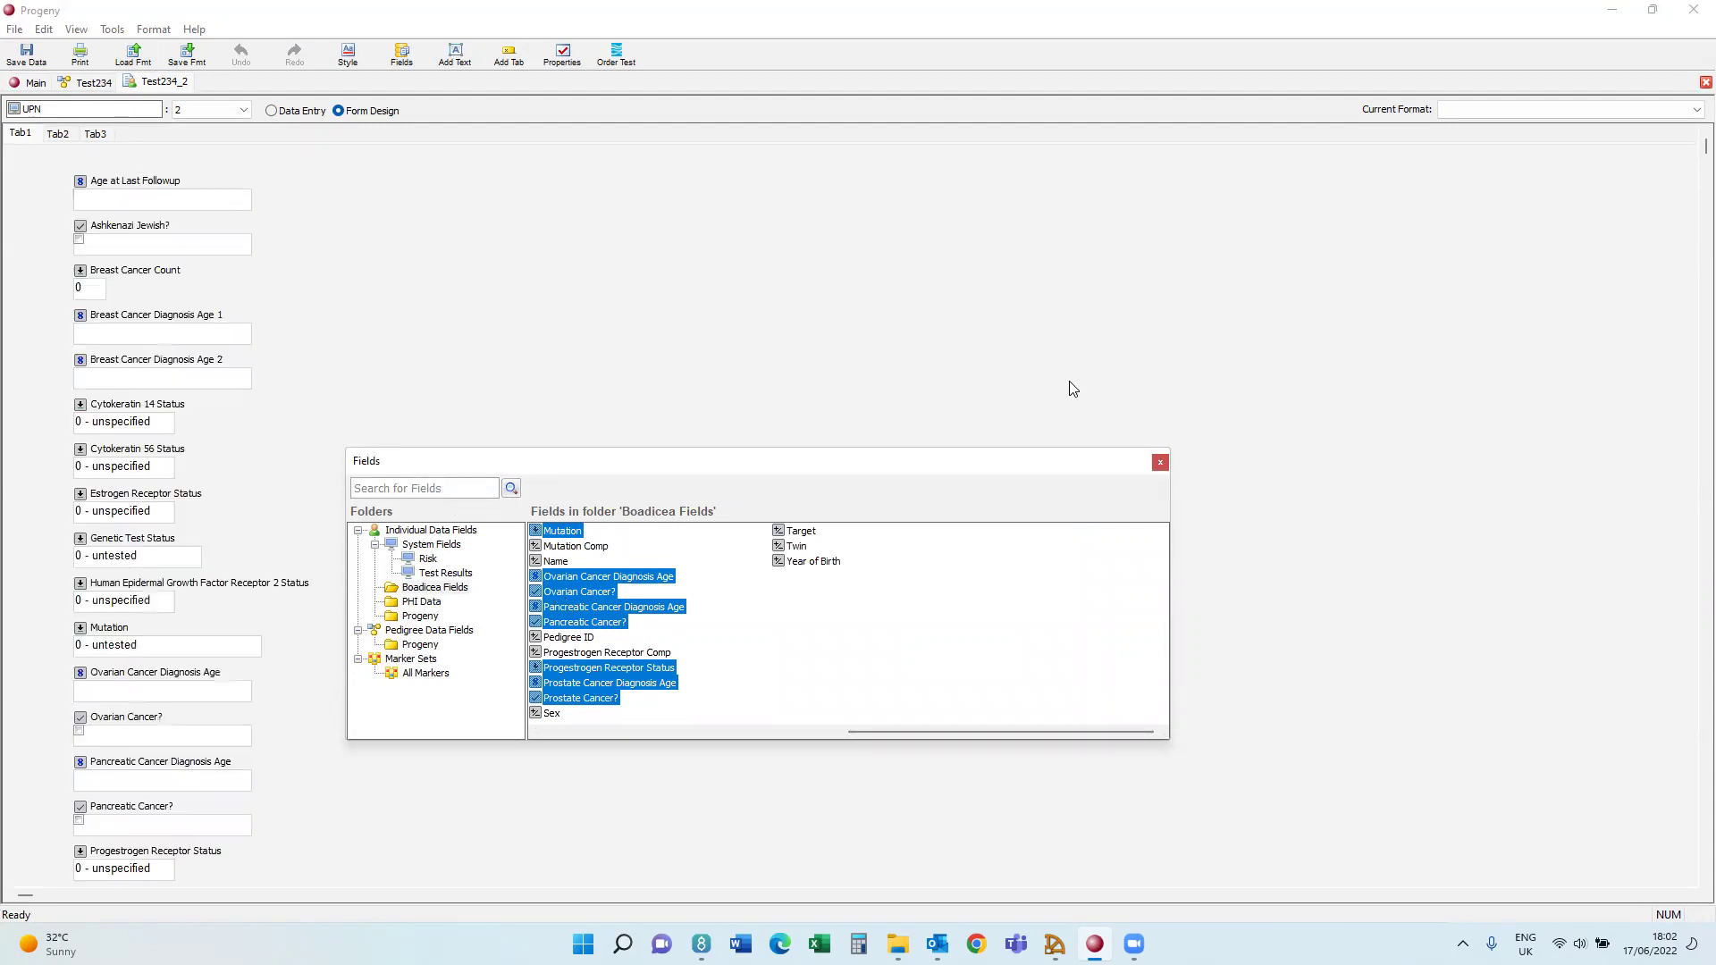
{"action": "left_click", "coordinate": [1160, 462]}
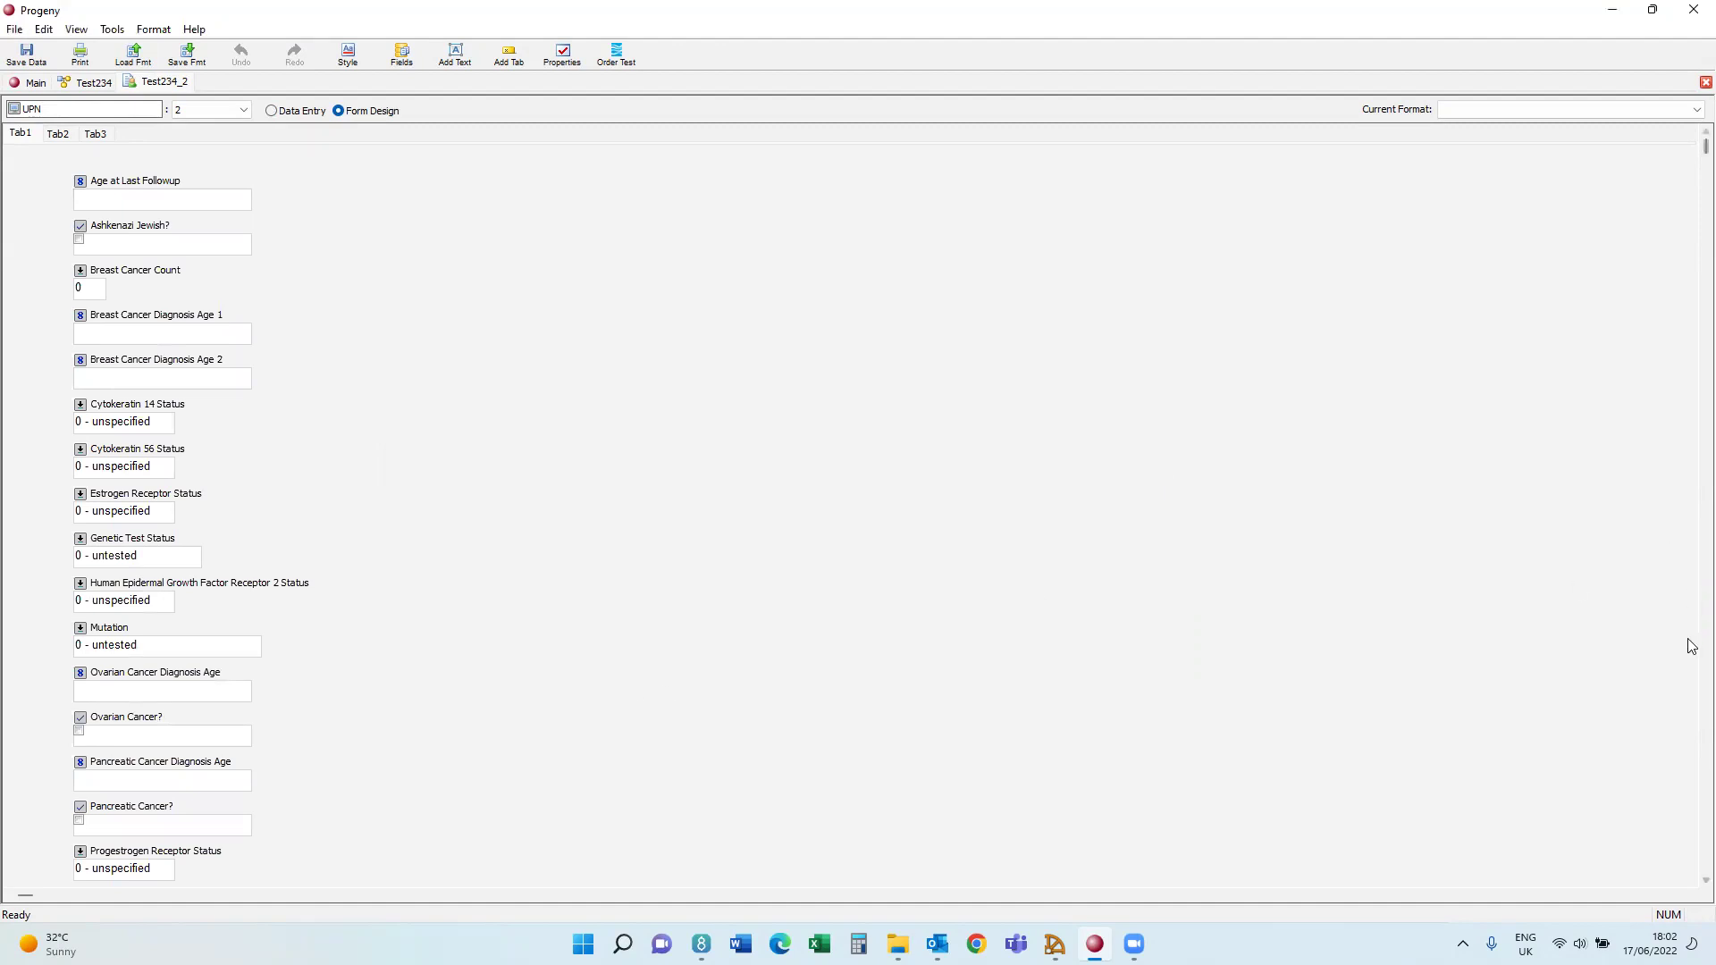
Move the form fields from Cytokeratin 56 Status through Prostate Cancer? into a second column beside Age at Last Followup.
{"action": "left_click_drag", "start_coordinate": [1692, 154], "coordinate": [1694, 277]}
{"action": "left_click_drag", "start_coordinate": [302, 745], "coordinate": [104, 207]}
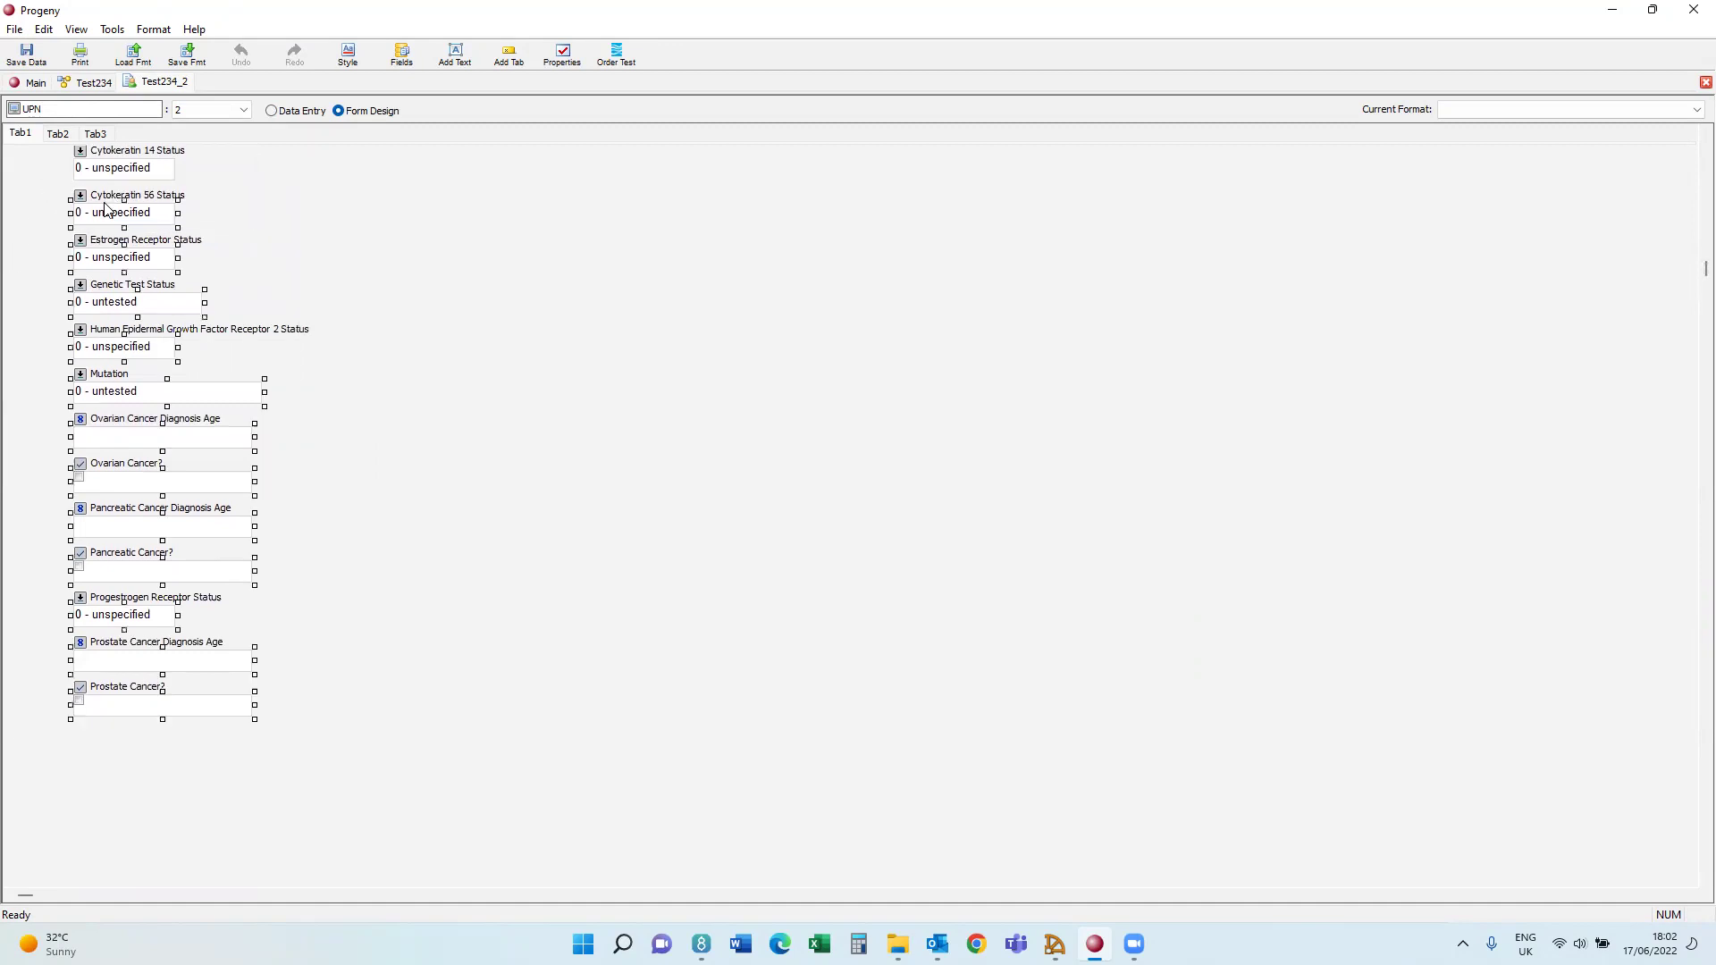
{"action": "right_click", "coordinate": [282, 130]}
{"action": "left_click_drag", "start_coordinate": [121, 223], "coordinate": [352, 205]}
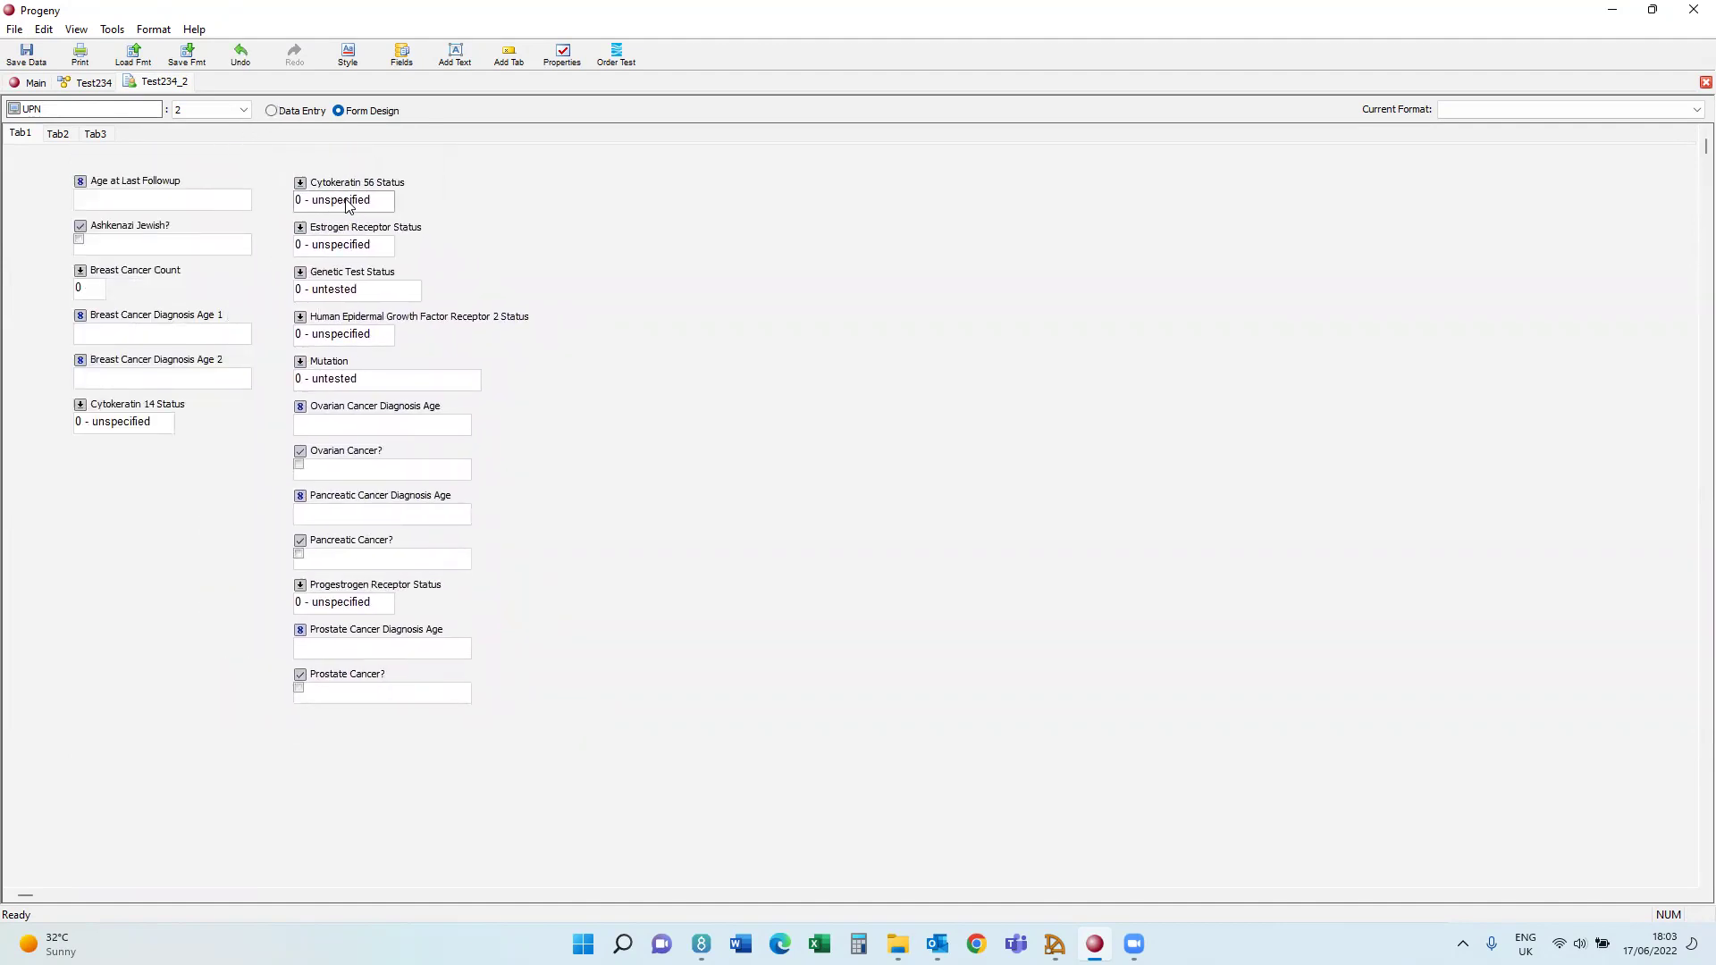
Switch the datasheet to data entry and enter 45 as the Age at Last Followup.
{"action": "left_click_drag", "start_coordinate": [1692, 141], "coordinate": [1692, 44]}
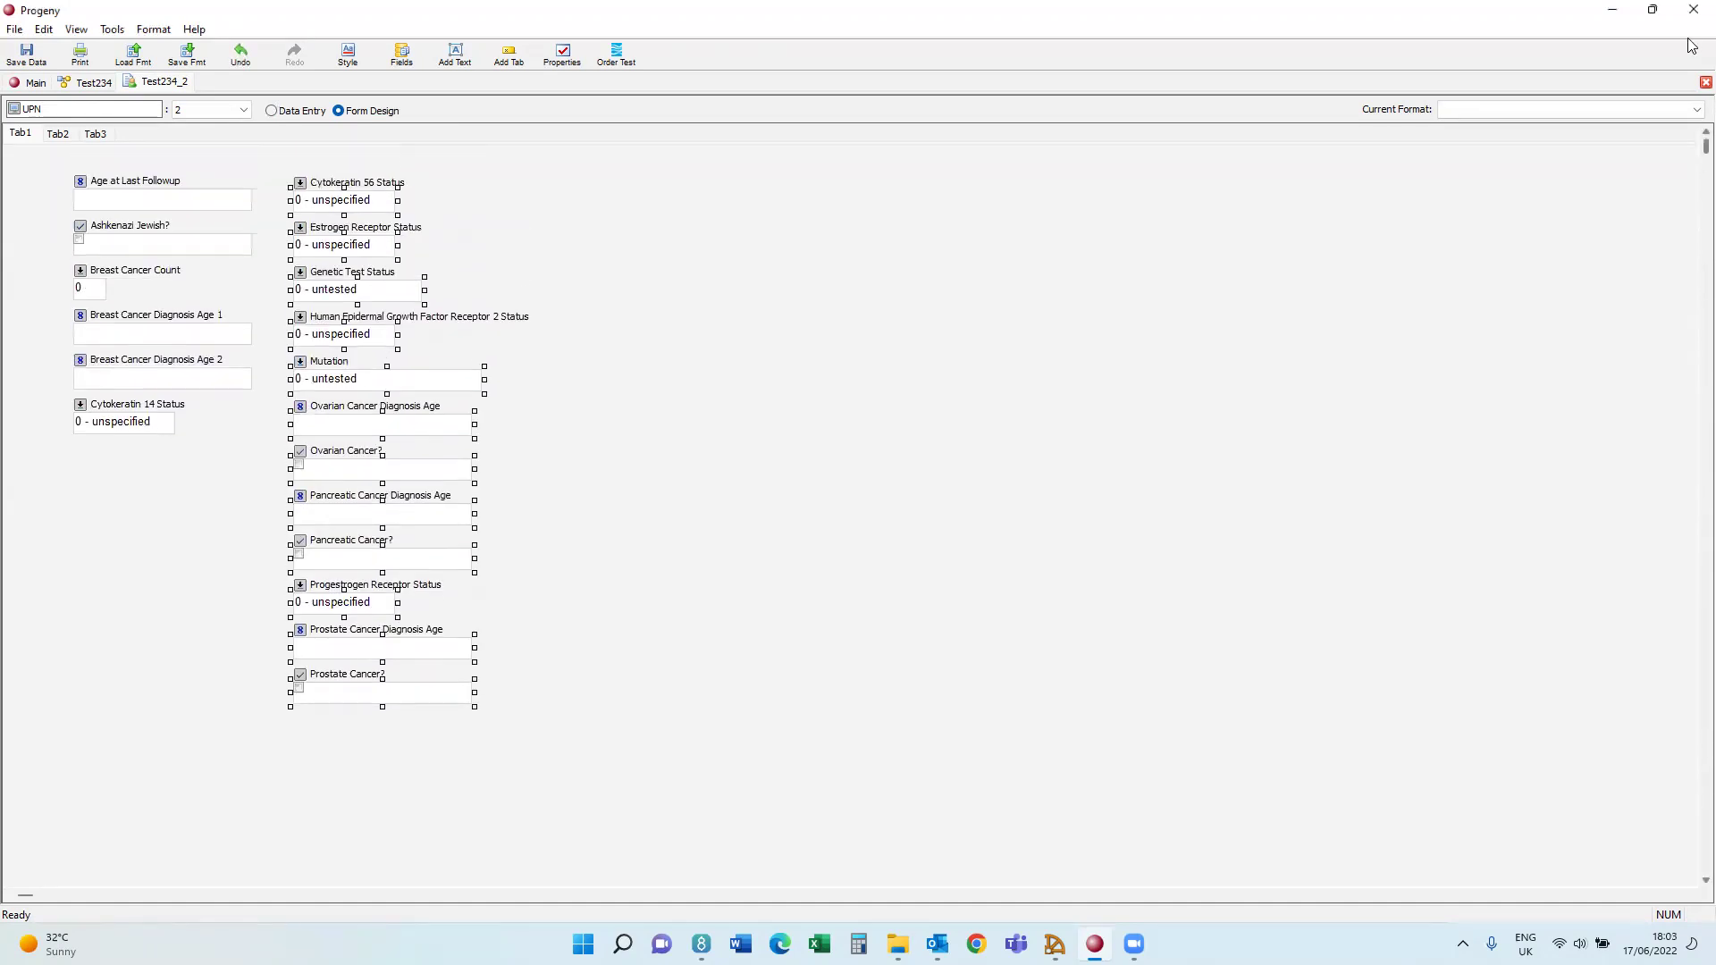
{"action": "left_click", "coordinate": [912, 208]}
{"action": "left_click", "coordinate": [144, 204]}
{"action": "left_click", "coordinate": [270, 111]}
{"action": "left_click", "coordinate": [140, 198]}
{"action": "type", "text": "45"}
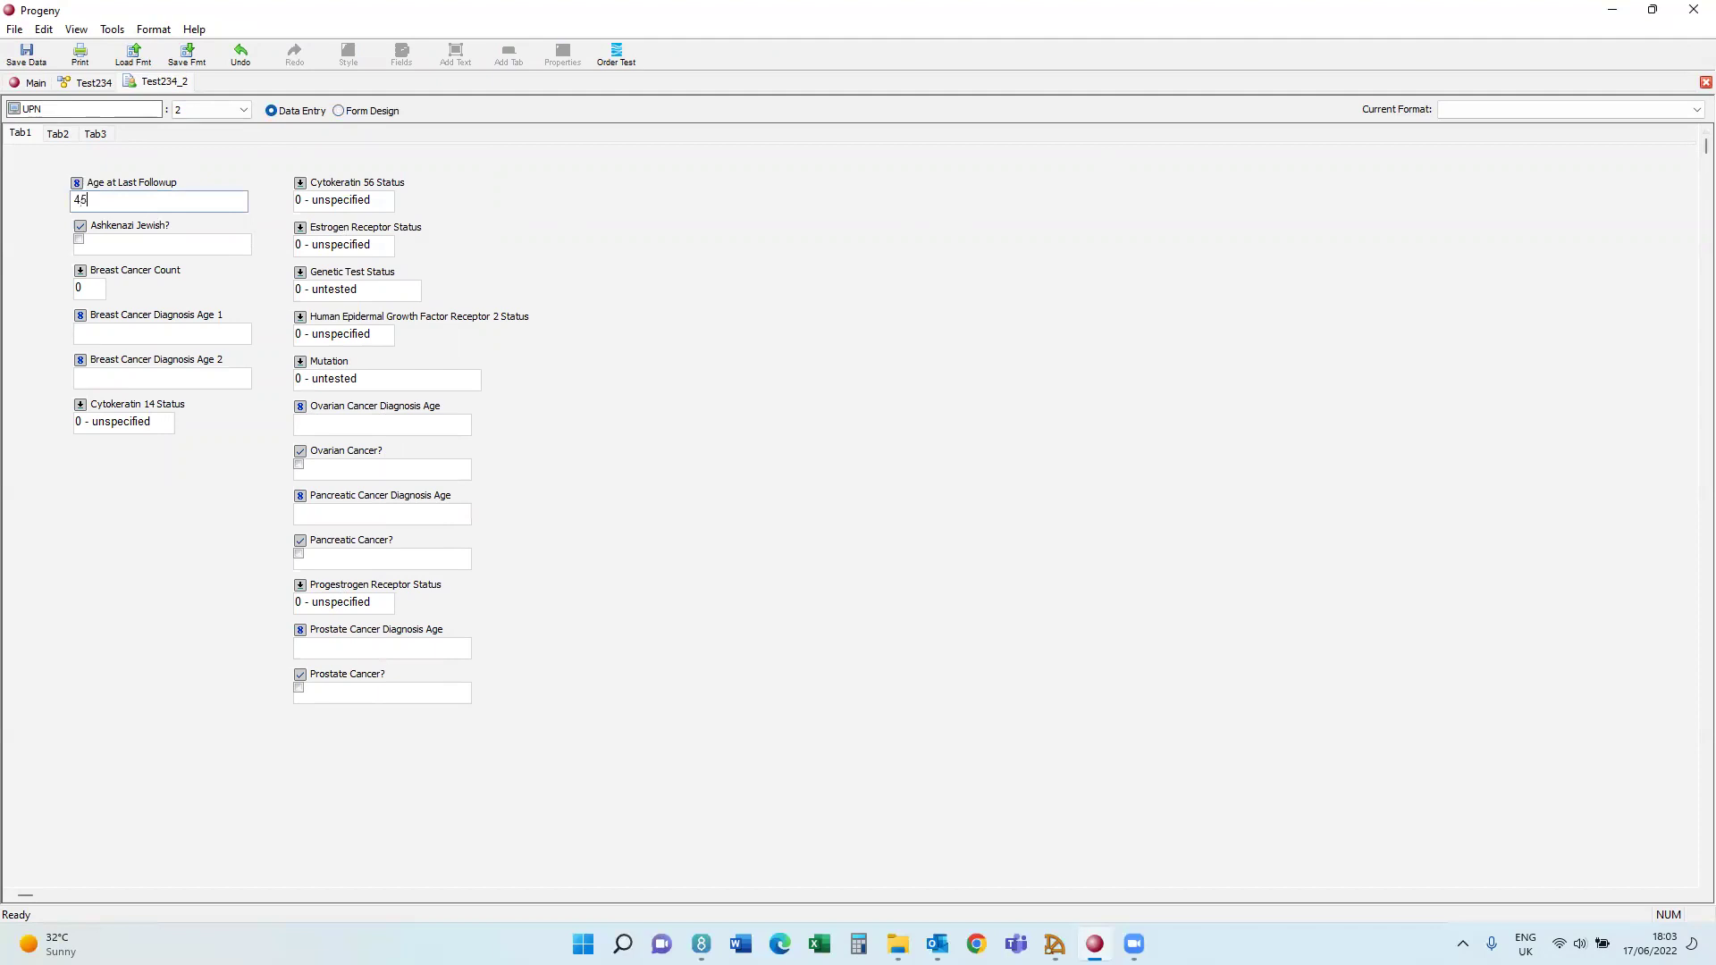
Enter 35 as the Breast Cancer Diagnosis Age 1.
{"action": "left_click", "coordinate": [89, 288]}
{"action": "left_click", "coordinate": [81, 323]}
{"action": "left_click", "coordinate": [109, 336]}
{"action": "type", "text": "35"}
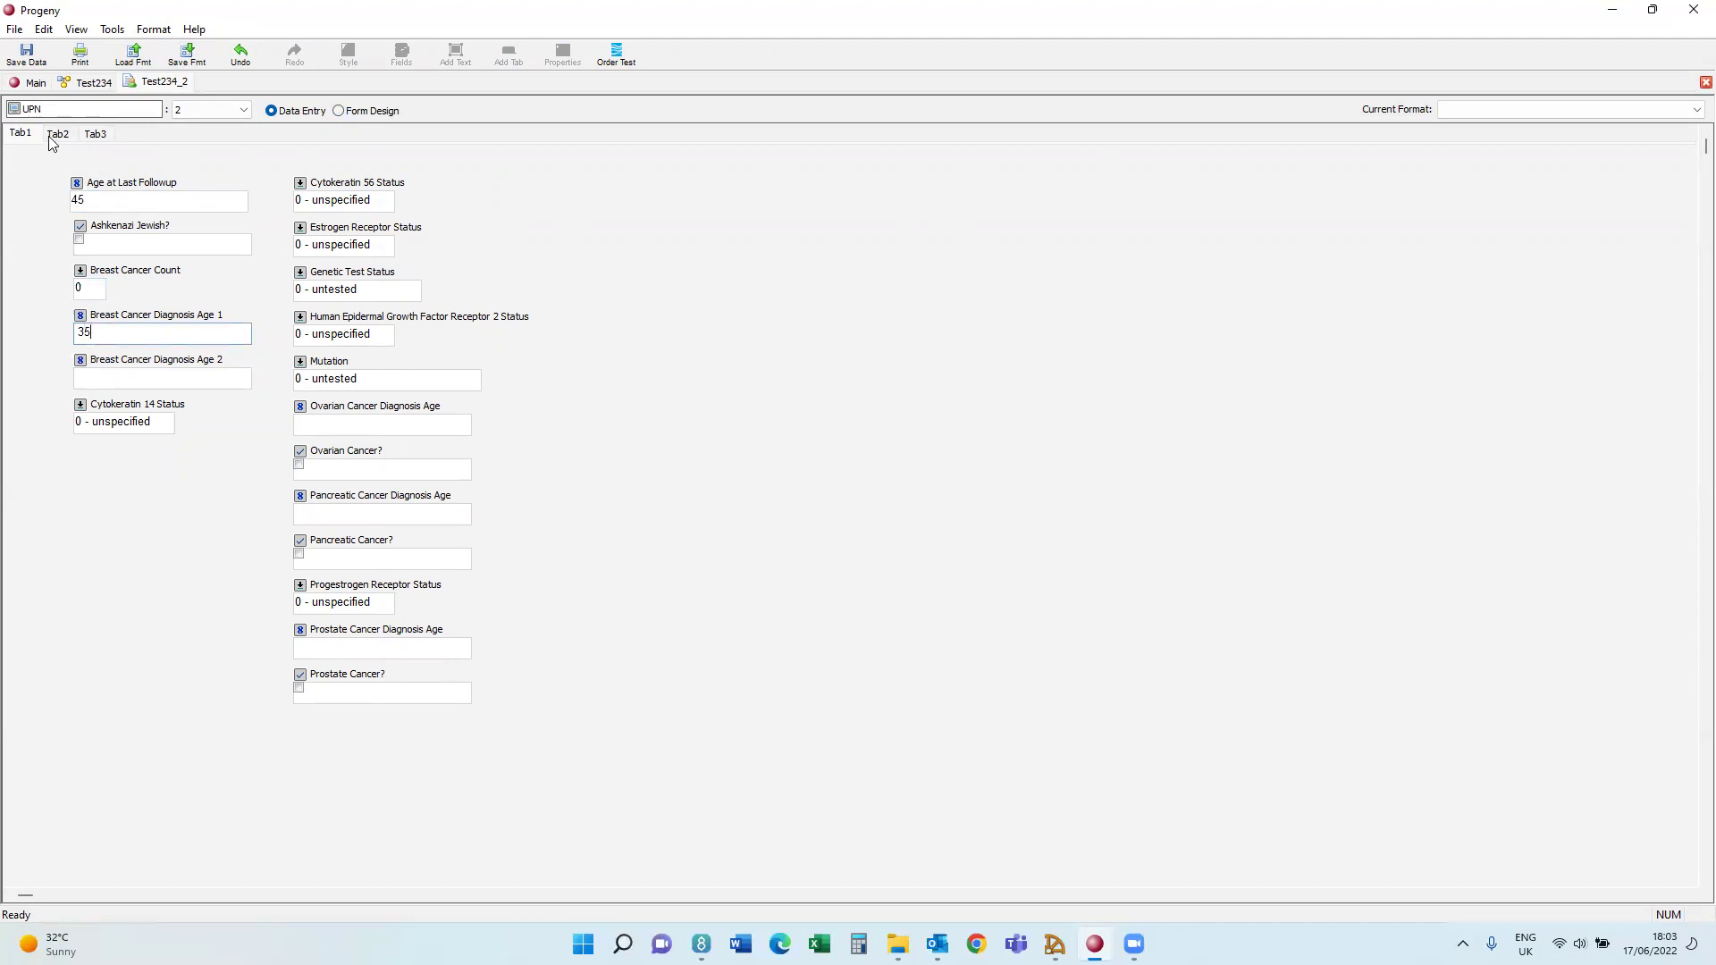
Return the datasheet to form design and rename Tab1 as Boadicea Data.
{"action": "left_click", "coordinate": [341, 111]}
{"action": "right_click", "coordinate": [25, 137]}
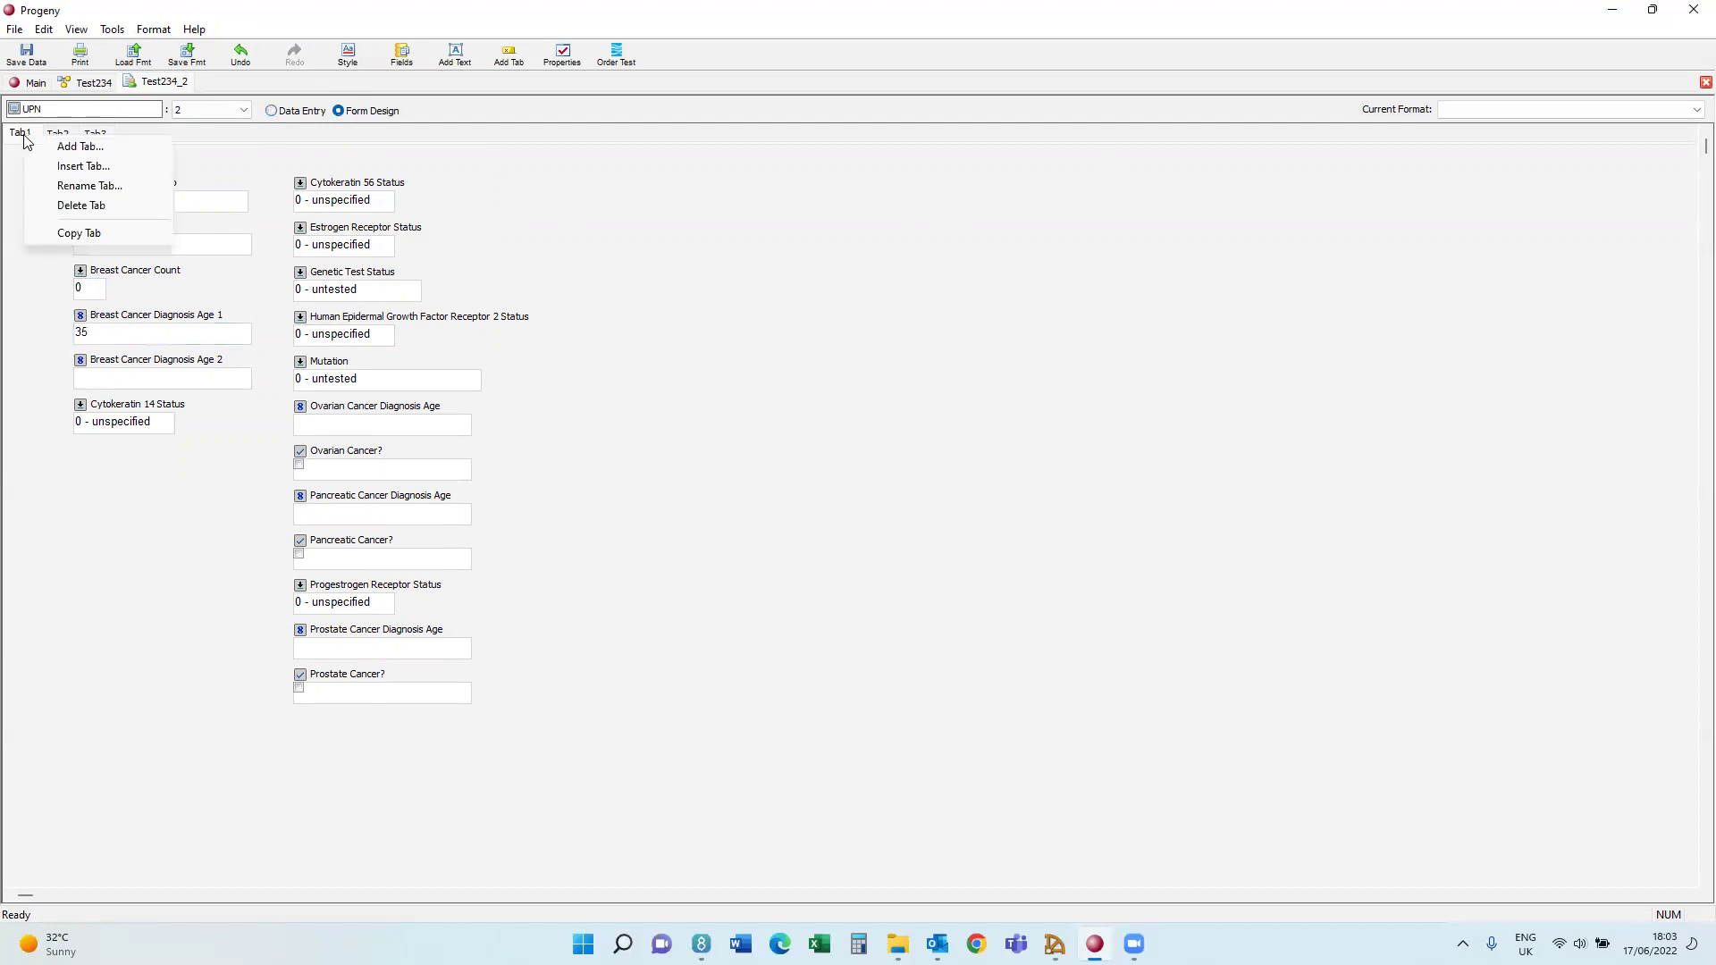
{"action": "left_click", "coordinate": [121, 182]}
{"action": "type", "text": "Boadicea Data"}
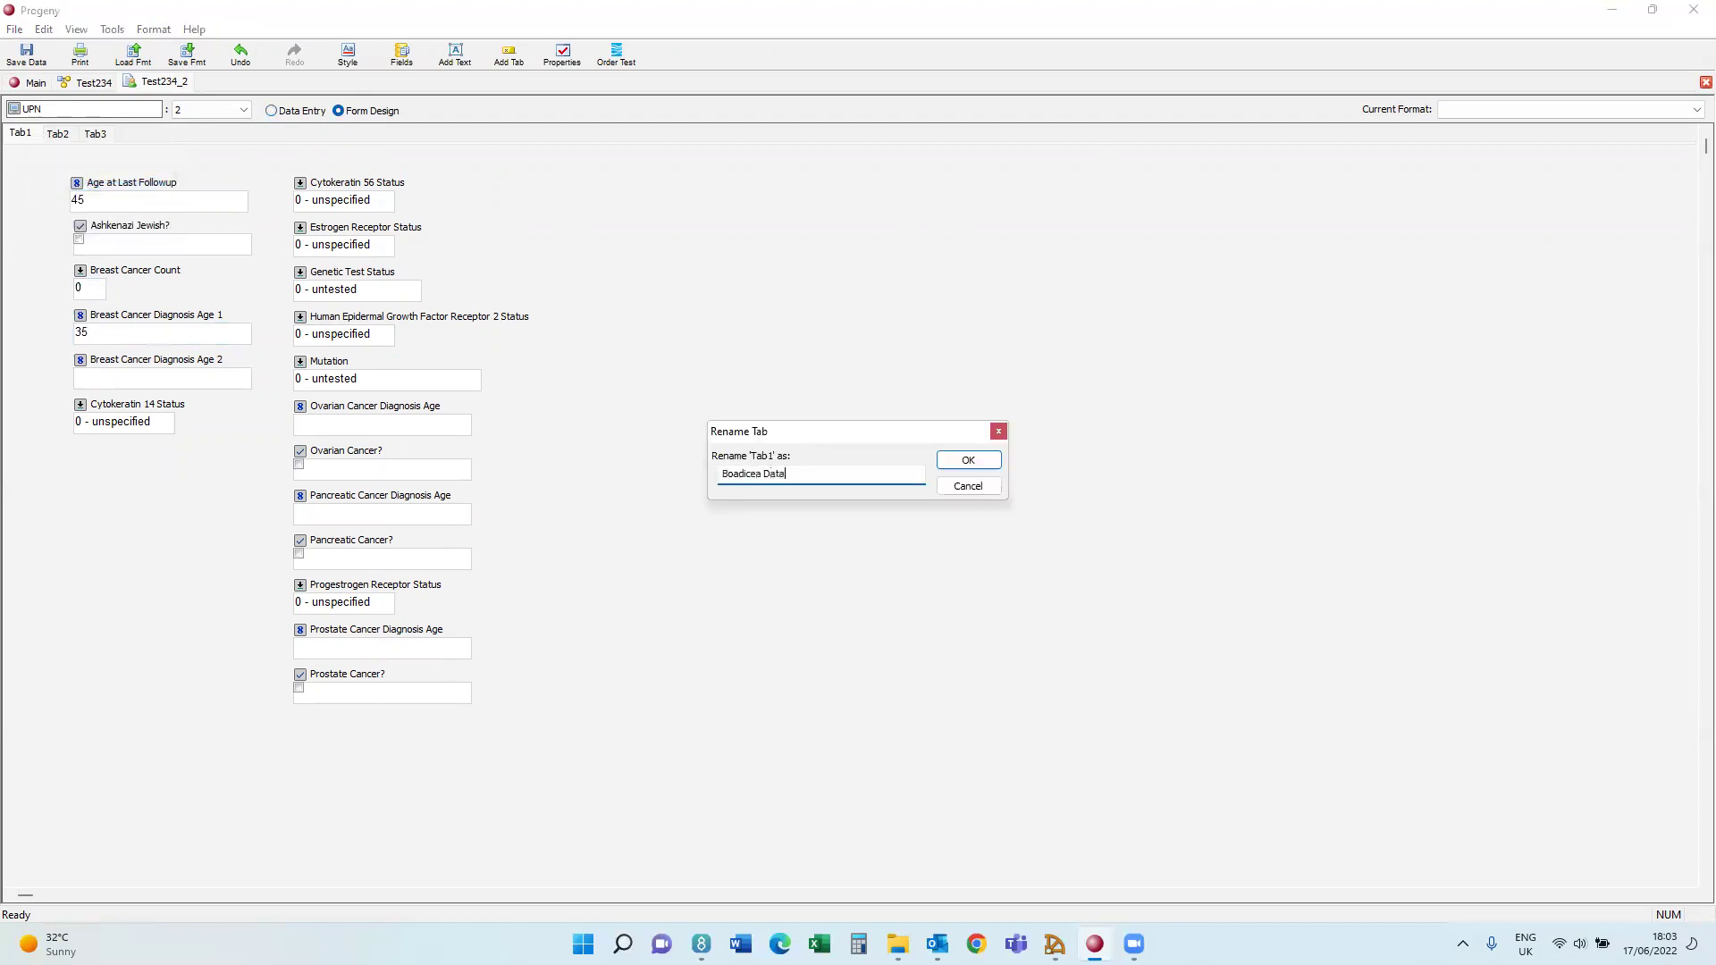
{"action": "left_click", "coordinate": [953, 466]}
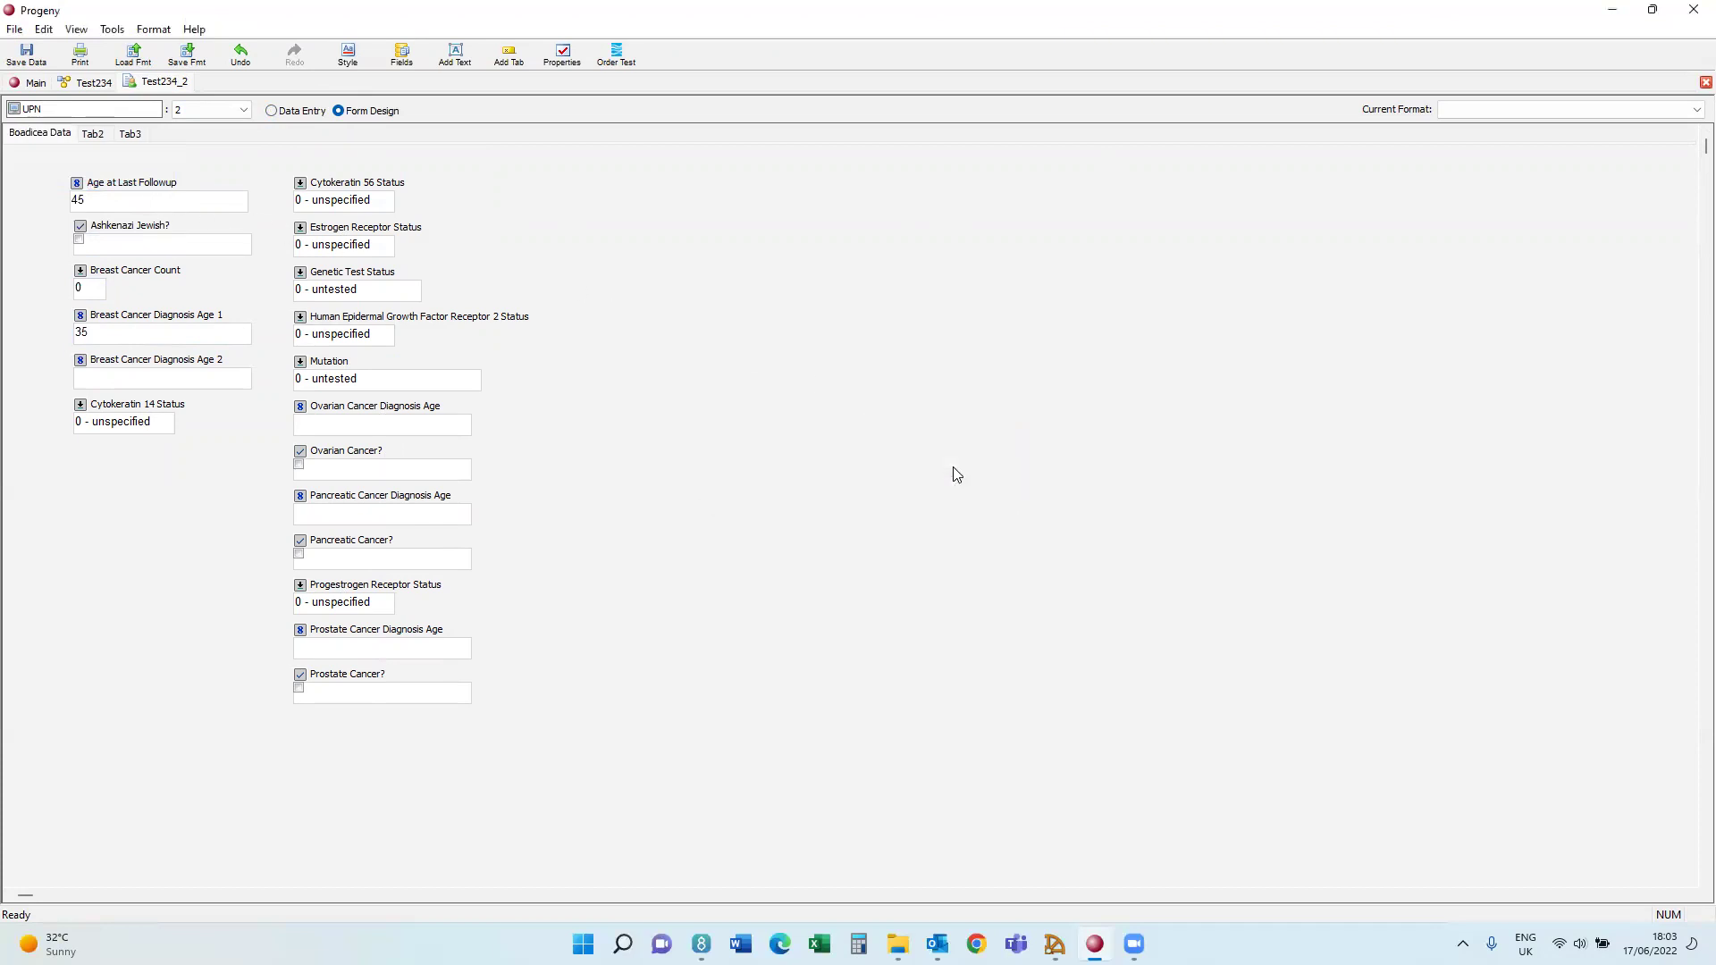
Rename Tab2 of the datasheet as Computed Boadicea Fields.
{"action": "right_click", "coordinate": [98, 135]}
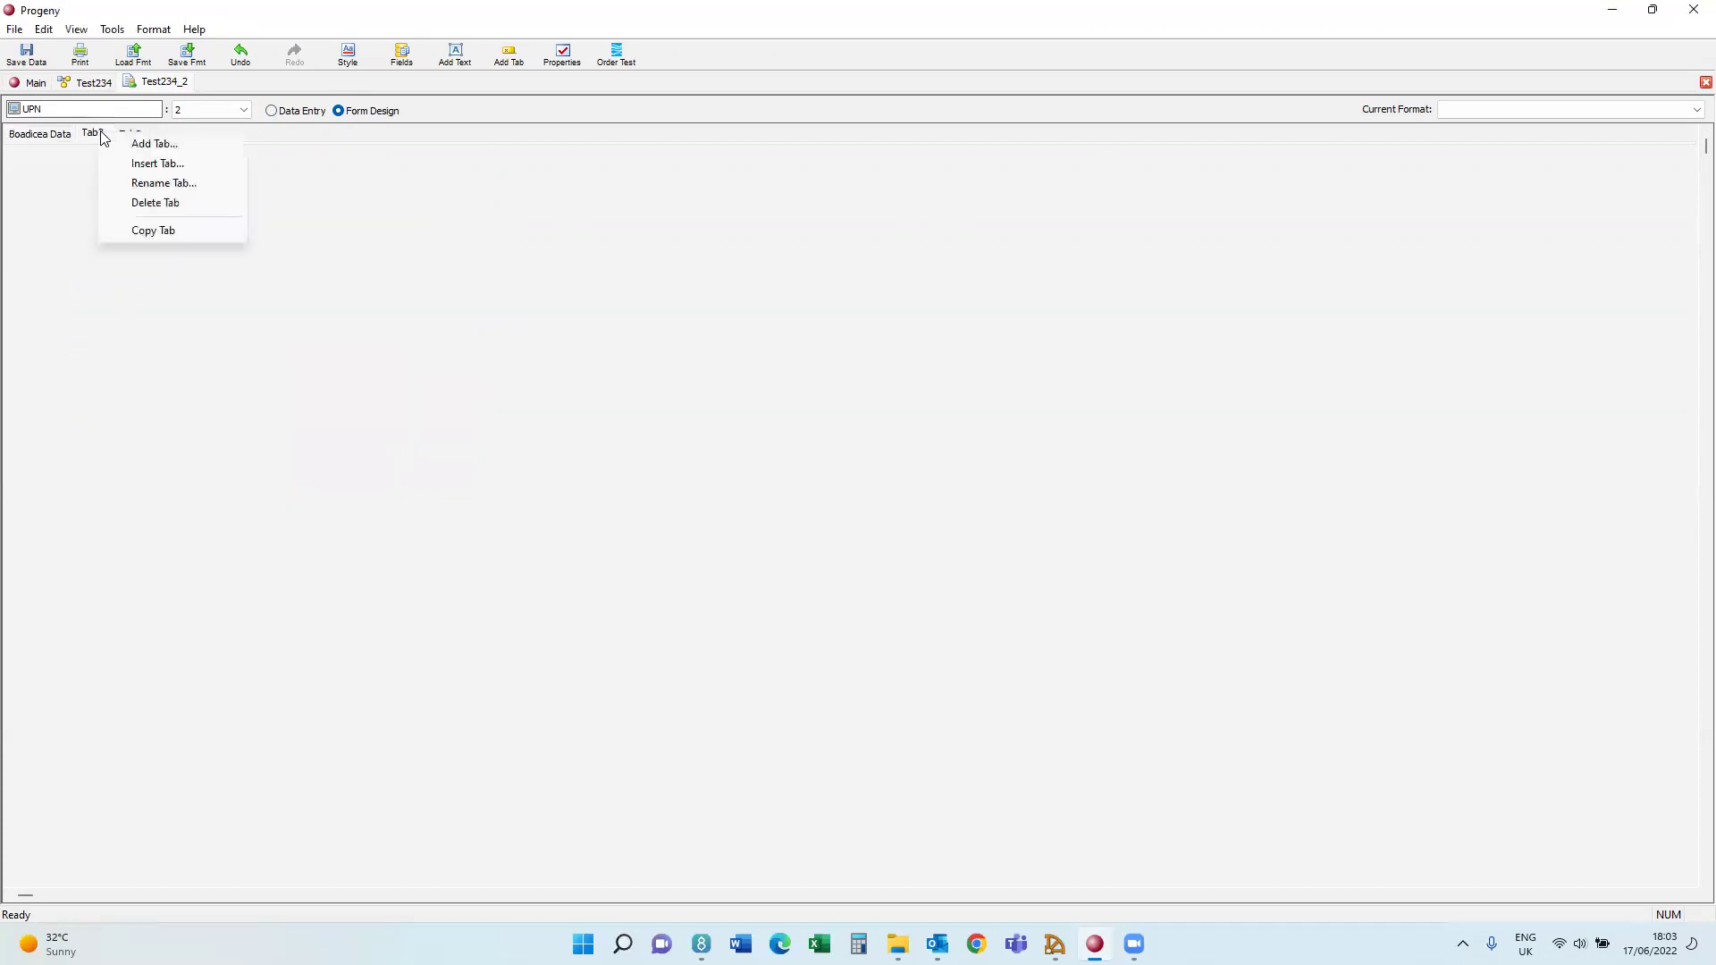
{"action": "type", "text": "Comp"}
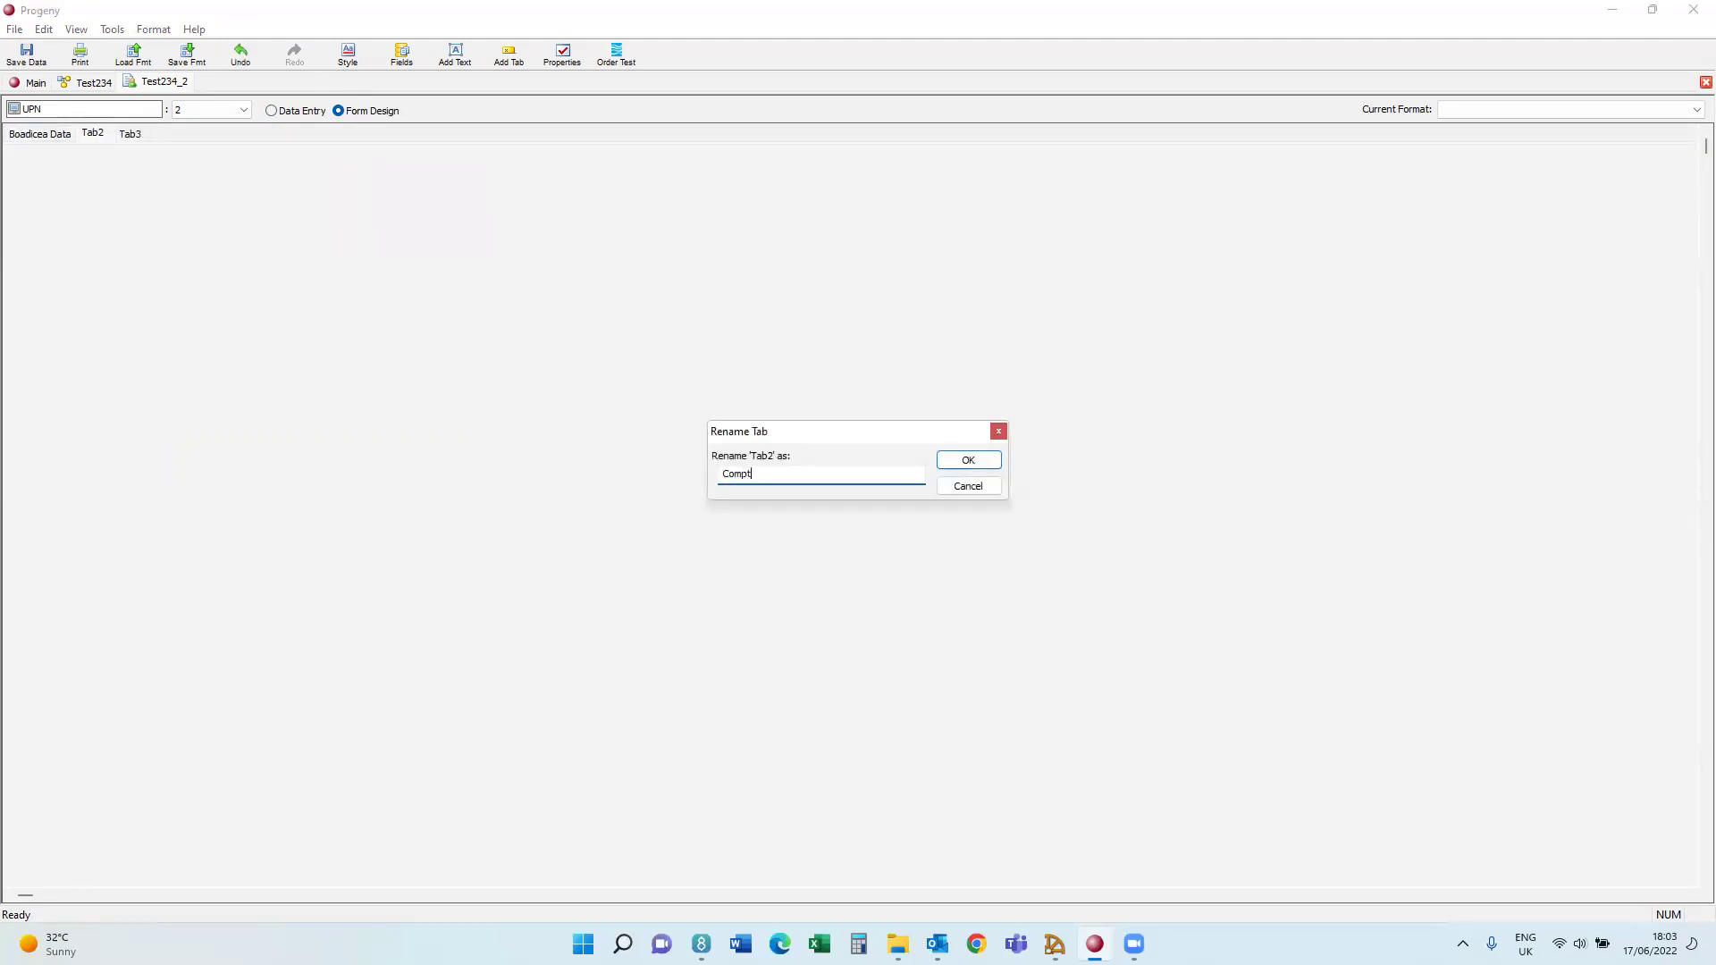
{"action": "type", "text": "uted Boadicea Fields"}
{"action": "key", "text": "Return"}
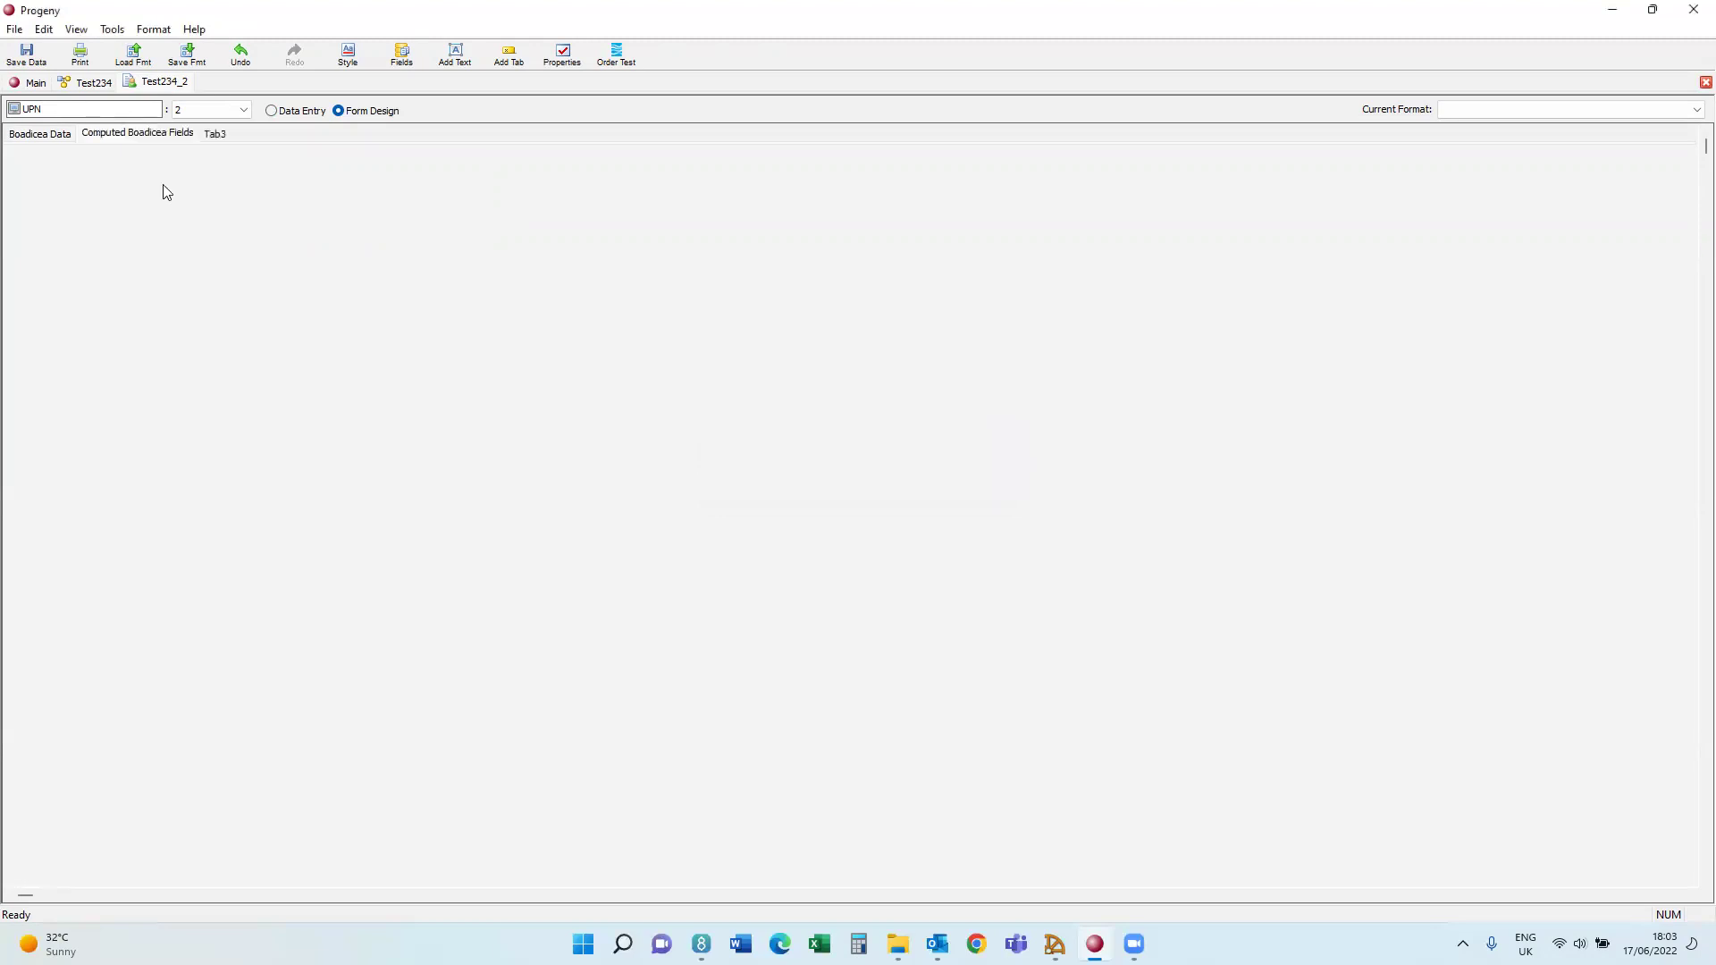
Select the Age at 1st Breast, 2nd Breast, Ovarian, Pancreatic and Prostate Cancer fields plus Ashkenazi Jewish Comp in the Boadicea Fields folder.
{"action": "left_click", "coordinate": [399, 55]}
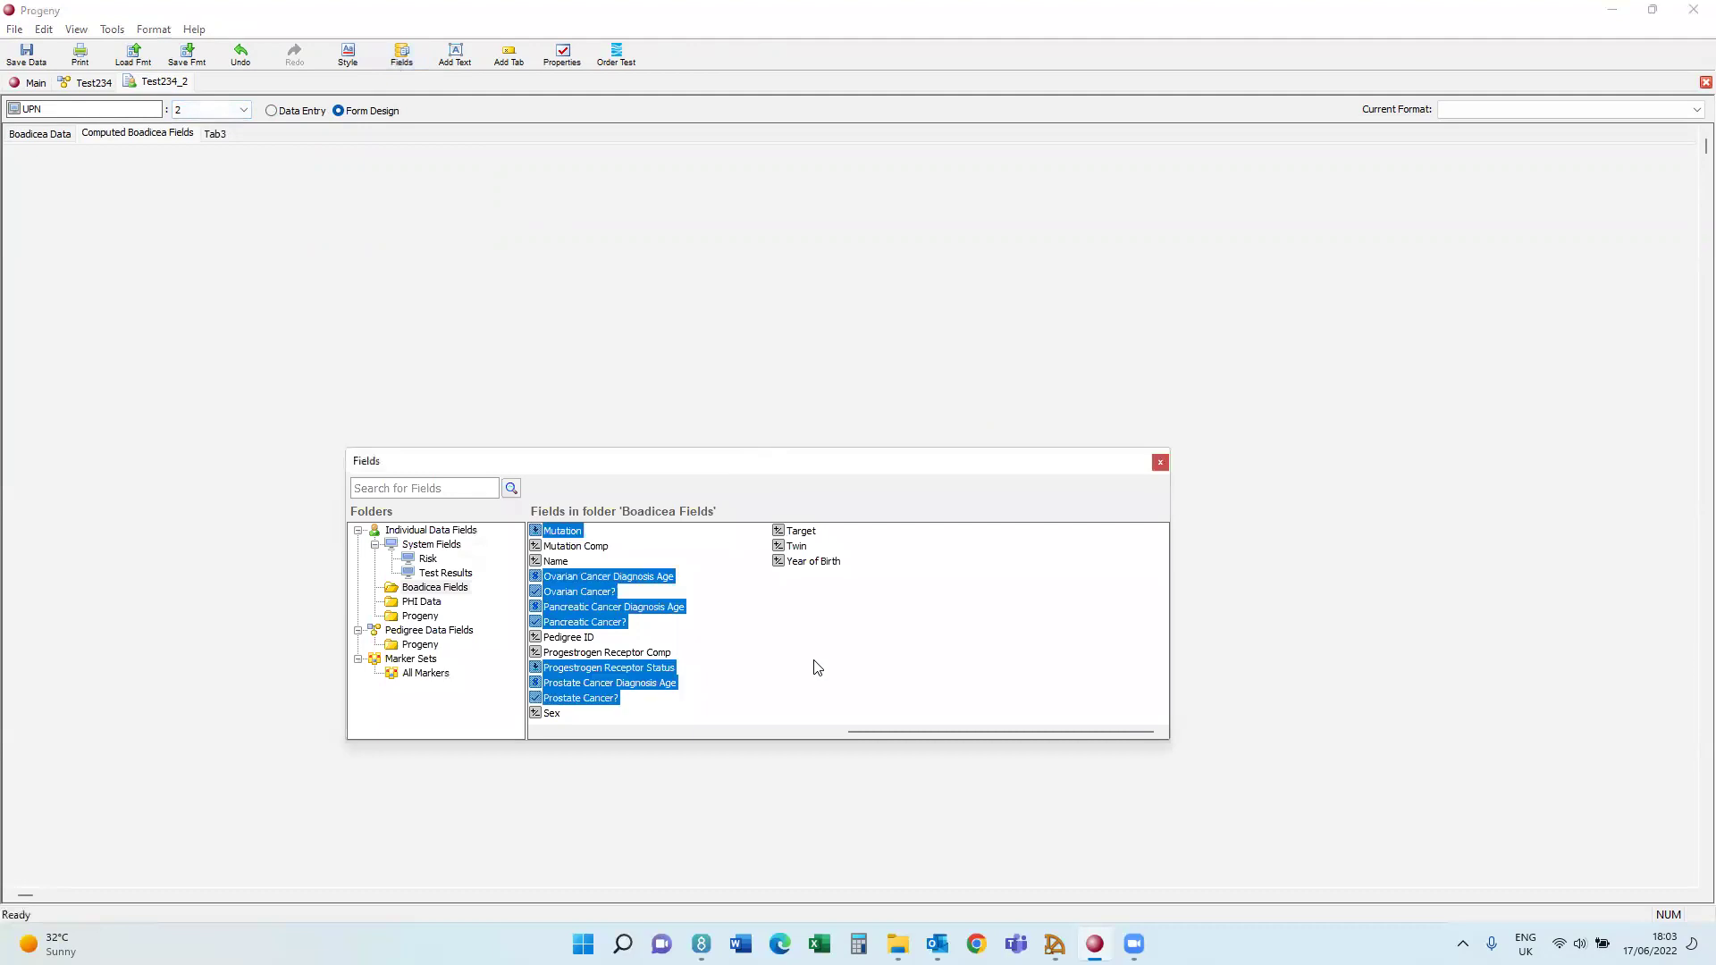
{"action": "left_click", "coordinate": [747, 730]}
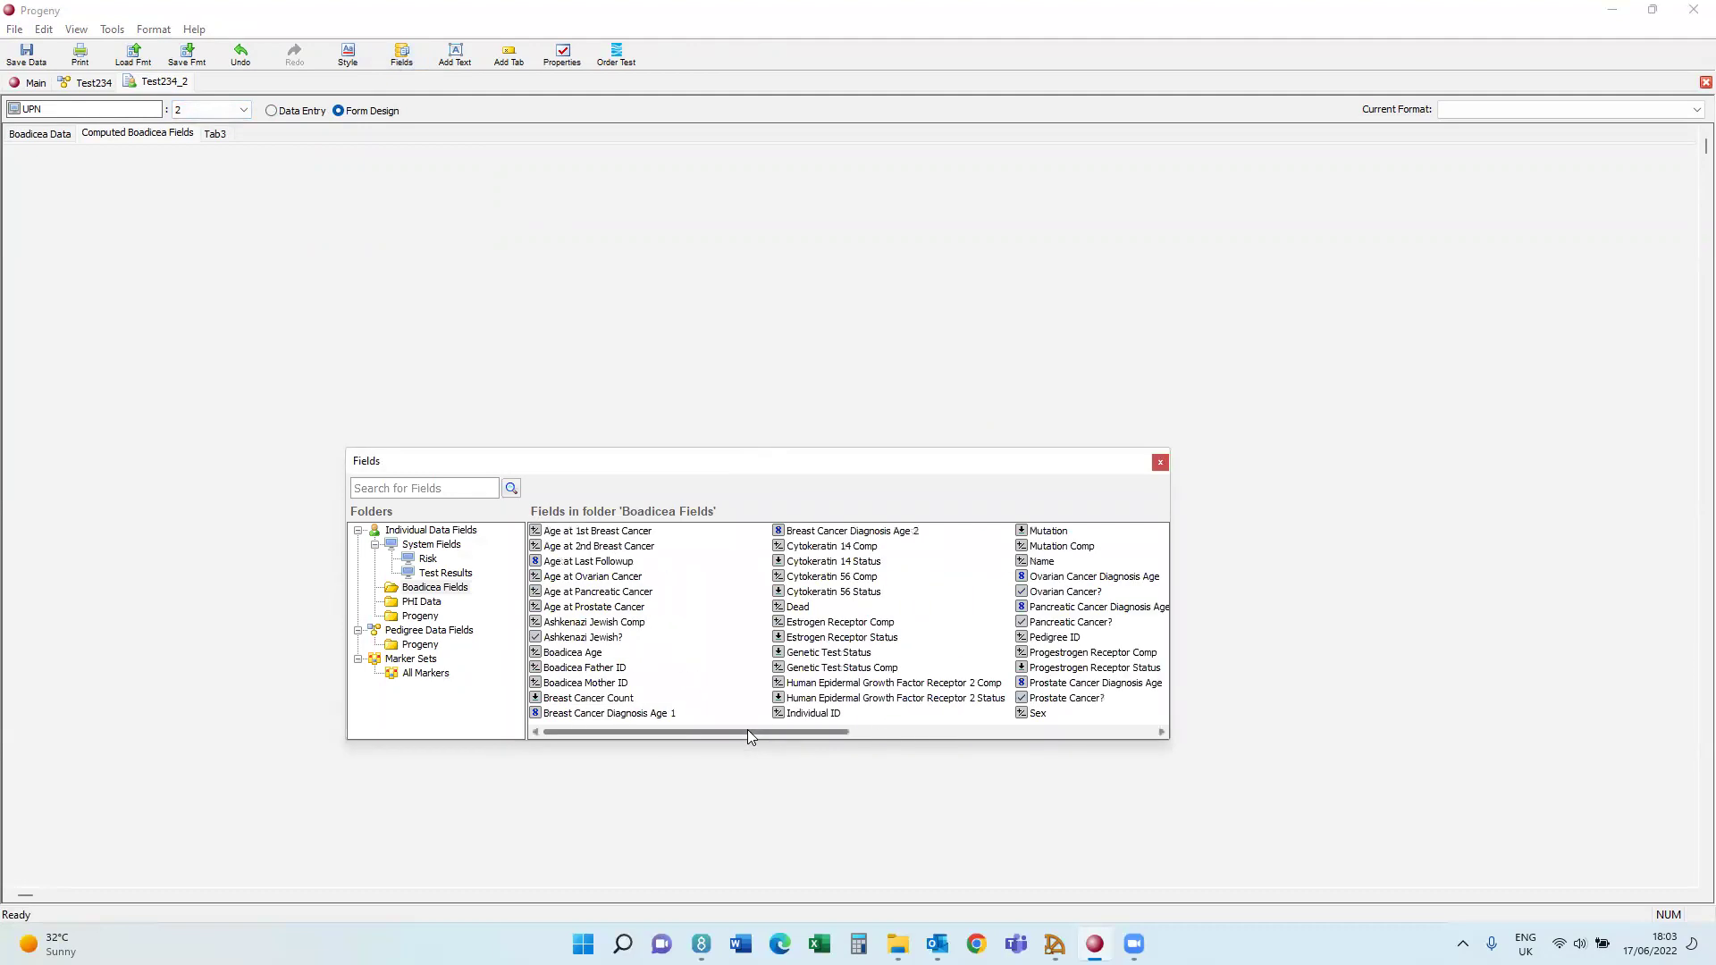
{"action": "left_click", "coordinate": [590, 534]}
{"action": "left_click", "coordinate": [577, 547]}
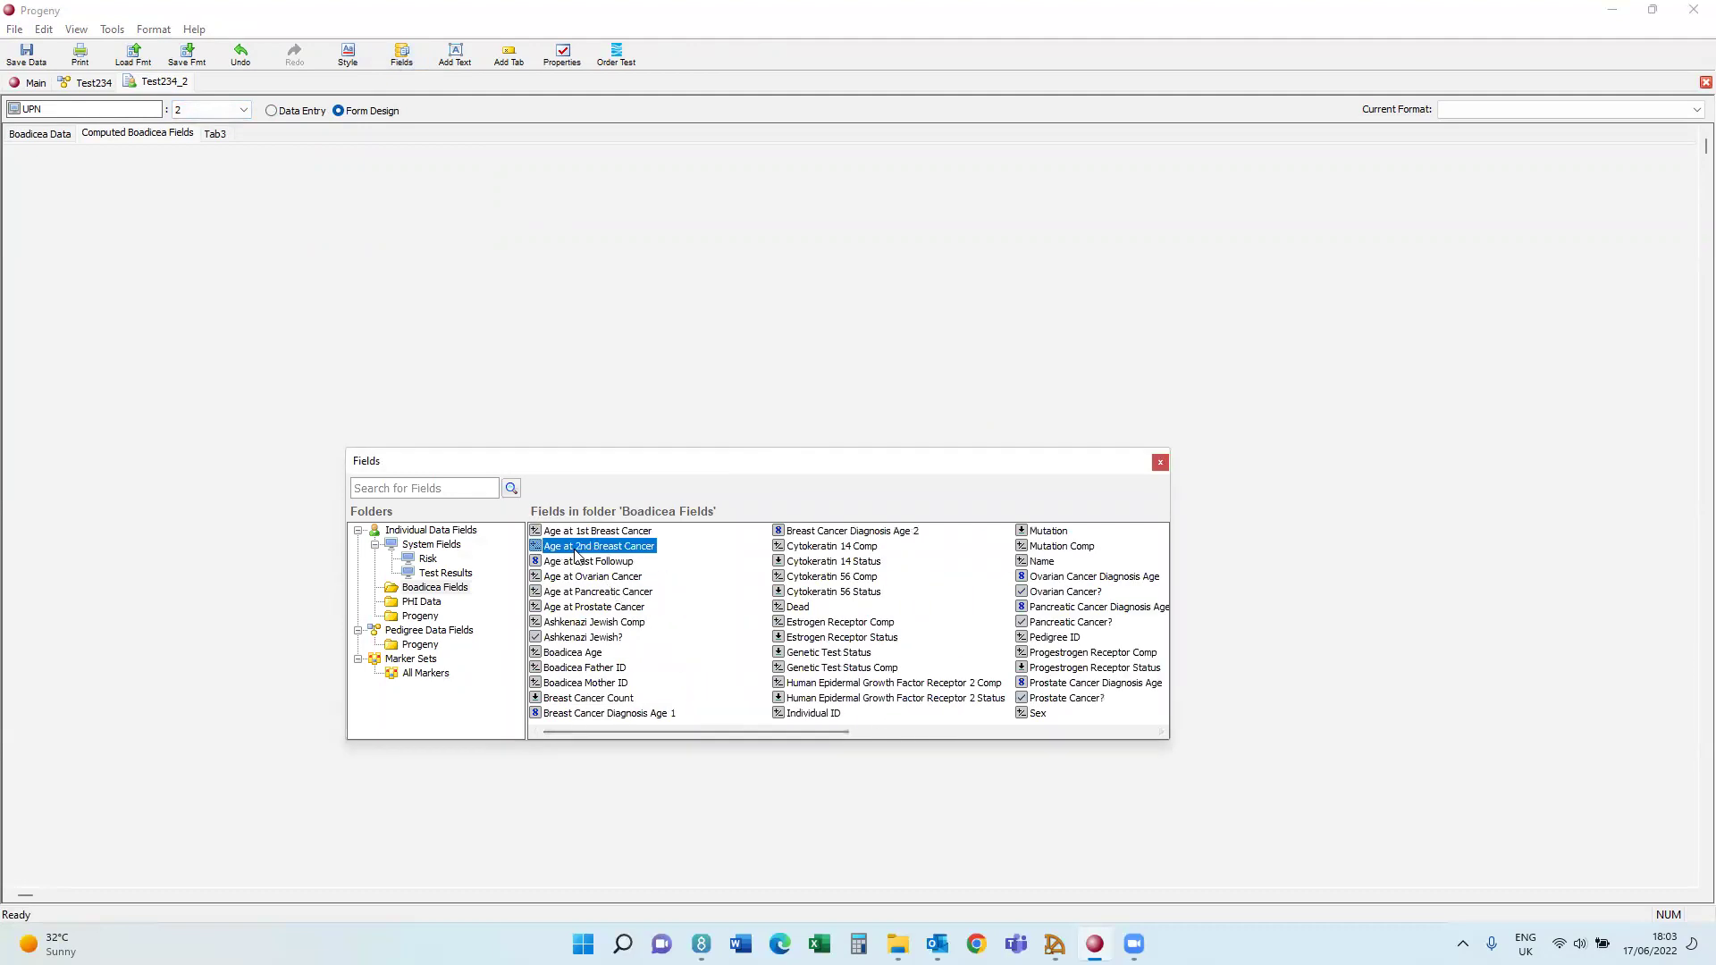
{"action": "left_click", "coordinate": [572, 534], "text": "ctrl"}
{"action": "left_click", "coordinate": [565, 577], "text": "ctrl"}
{"action": "left_click", "coordinate": [559, 593], "text": "ctrl"}
{"action": "left_click", "coordinate": [554, 608], "text": "ctrl"}
{"action": "left_click", "coordinate": [549, 624], "text": "ctrl"}
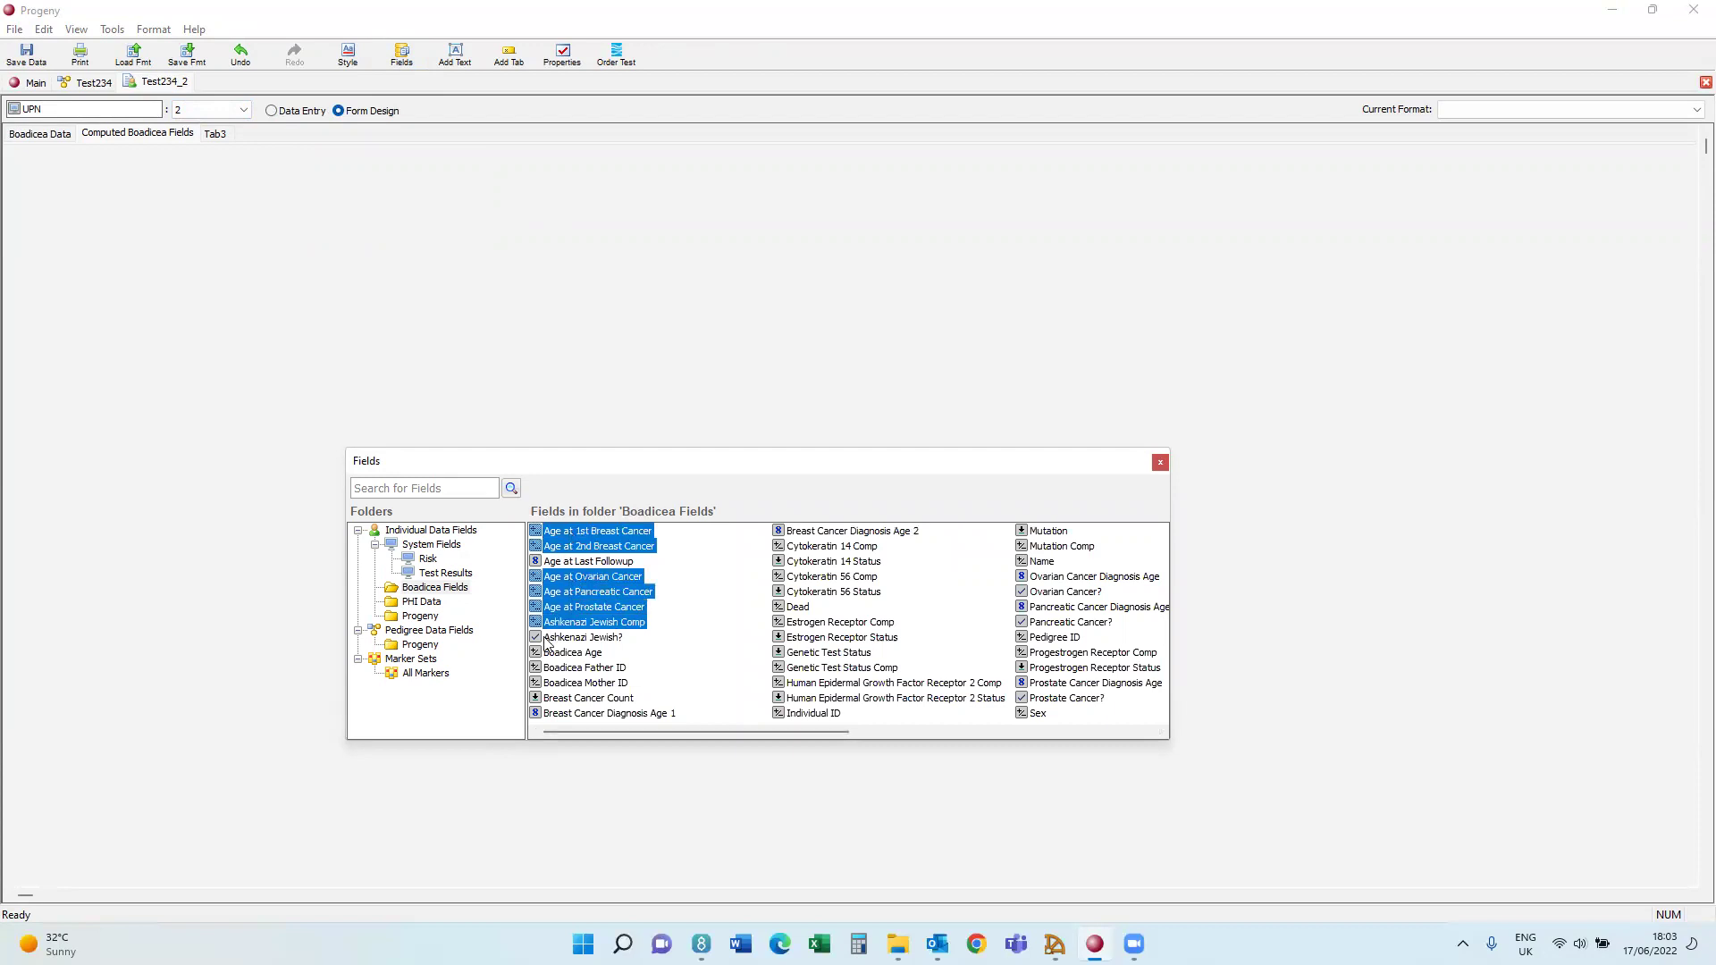
Extend the field selection with Boadicea Age, Boadicea Father ID, Boadicea Mother ID, Cytokeratin 14 Comp, Cytokeratin 56 Comp and Dead.
{"action": "left_click", "coordinate": [547, 654], "text": "ctrl"}
{"action": "left_click", "coordinate": [545, 668], "text": "ctrl"}
{"action": "left_click", "coordinate": [545, 684], "text": "ctrl"}
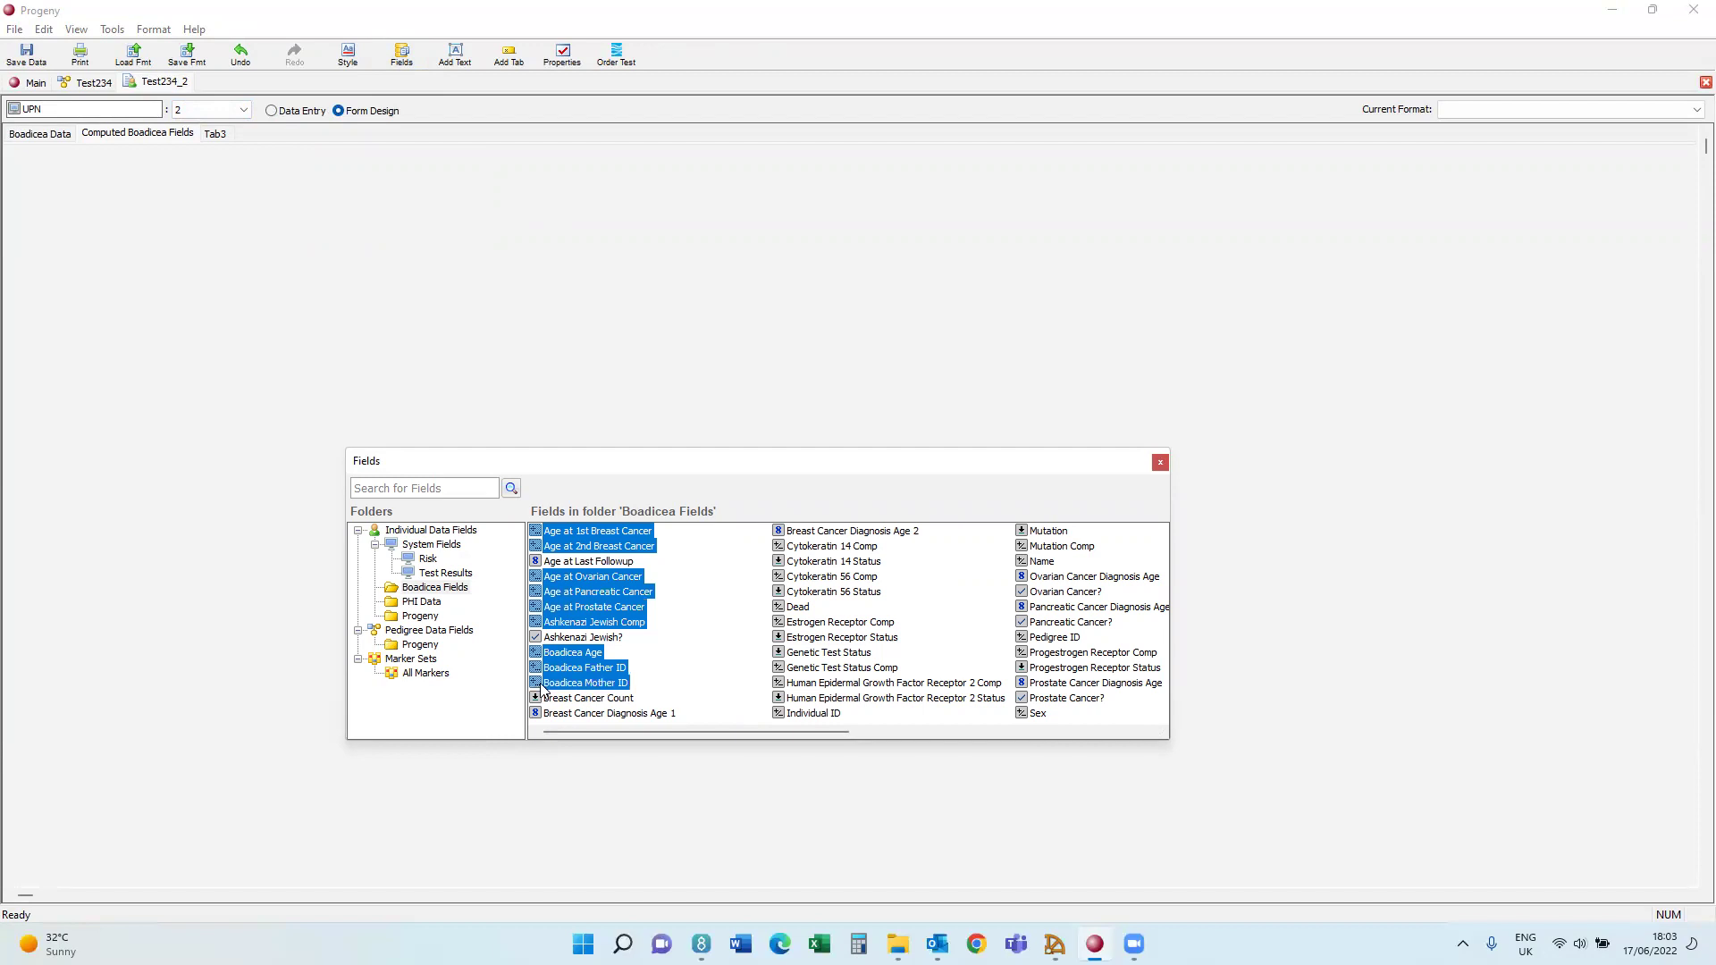
{"action": "left_click", "coordinate": [787, 547], "text": "ctrl"}
{"action": "left_click", "coordinate": [791, 578], "text": "ctrl"}
{"action": "left_click", "coordinate": [792, 608], "text": "ctrl"}
Add Estrogen Receptor Comp, Genetic Test Status Comp, Human Epidermal Growth Factor Receptor 2 Comp, Individual ID, Mutation Comp and Name to the selection.
{"action": "left_click", "coordinate": [790, 624], "text": "ctrl"}
{"action": "left_click", "coordinate": [792, 669], "text": "ctrl"}
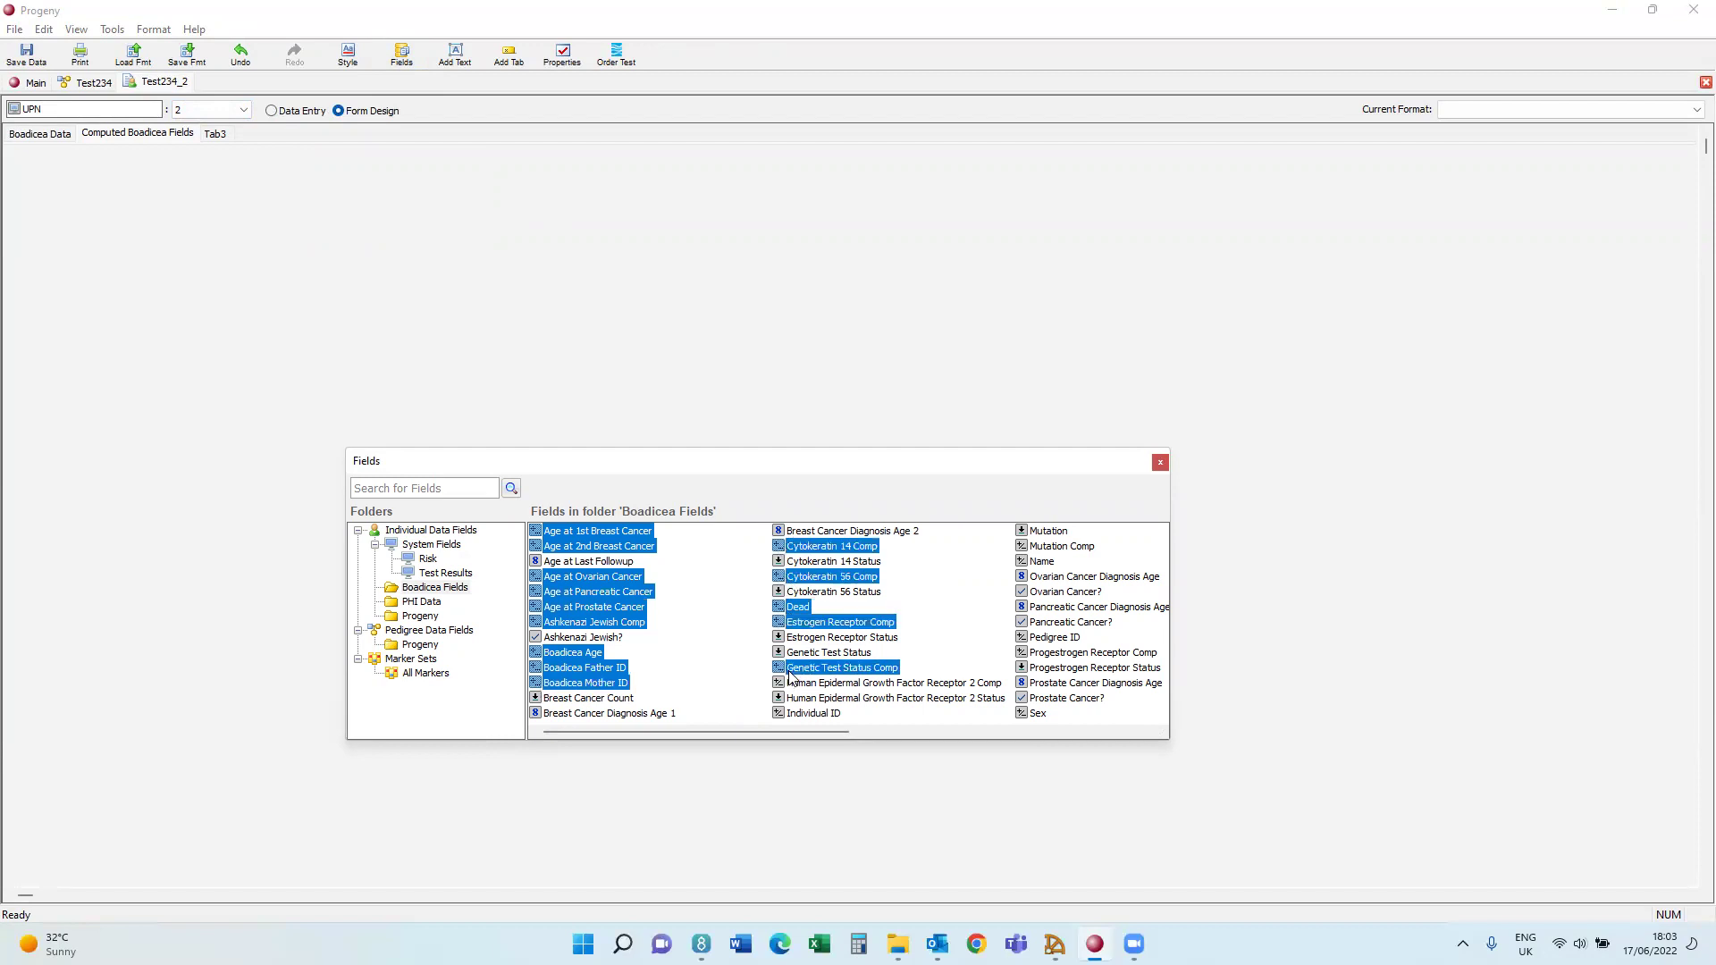
{"action": "left_click", "coordinate": [792, 684], "text": "ctrl"}
{"action": "left_click", "coordinate": [812, 715], "text": "ctrl"}
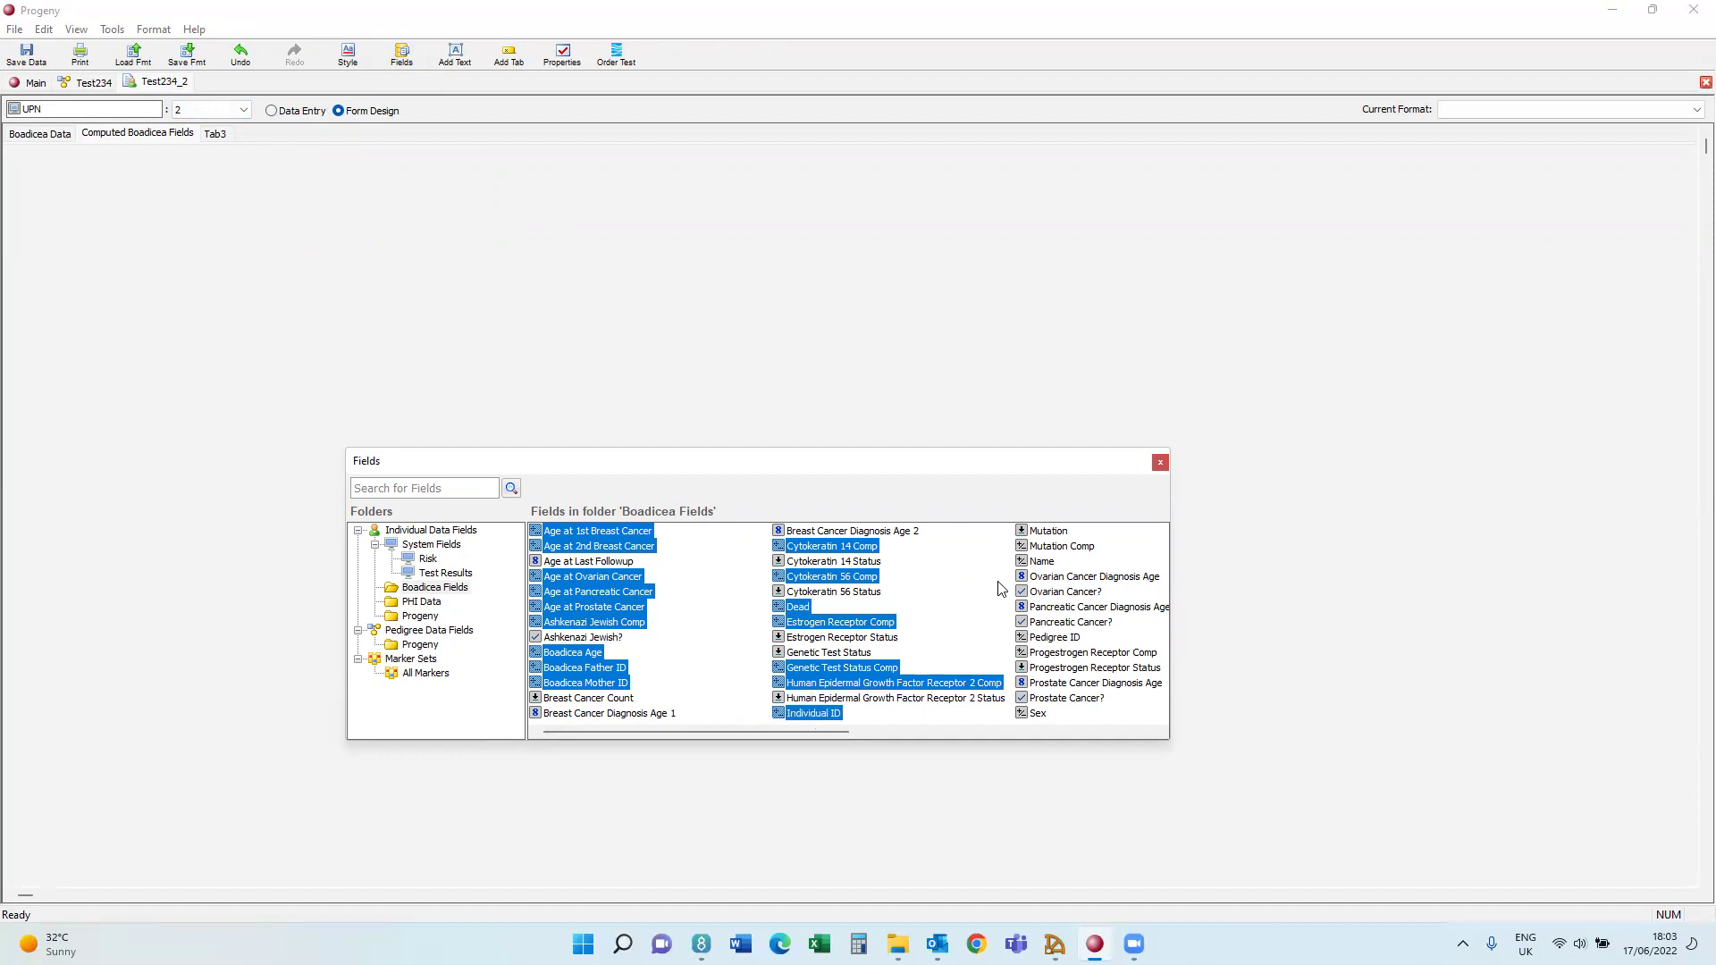
{"action": "left_click", "coordinate": [1037, 547], "text": "ctrl"}
{"action": "left_click", "coordinate": [1037, 561], "text": "ctrl"}
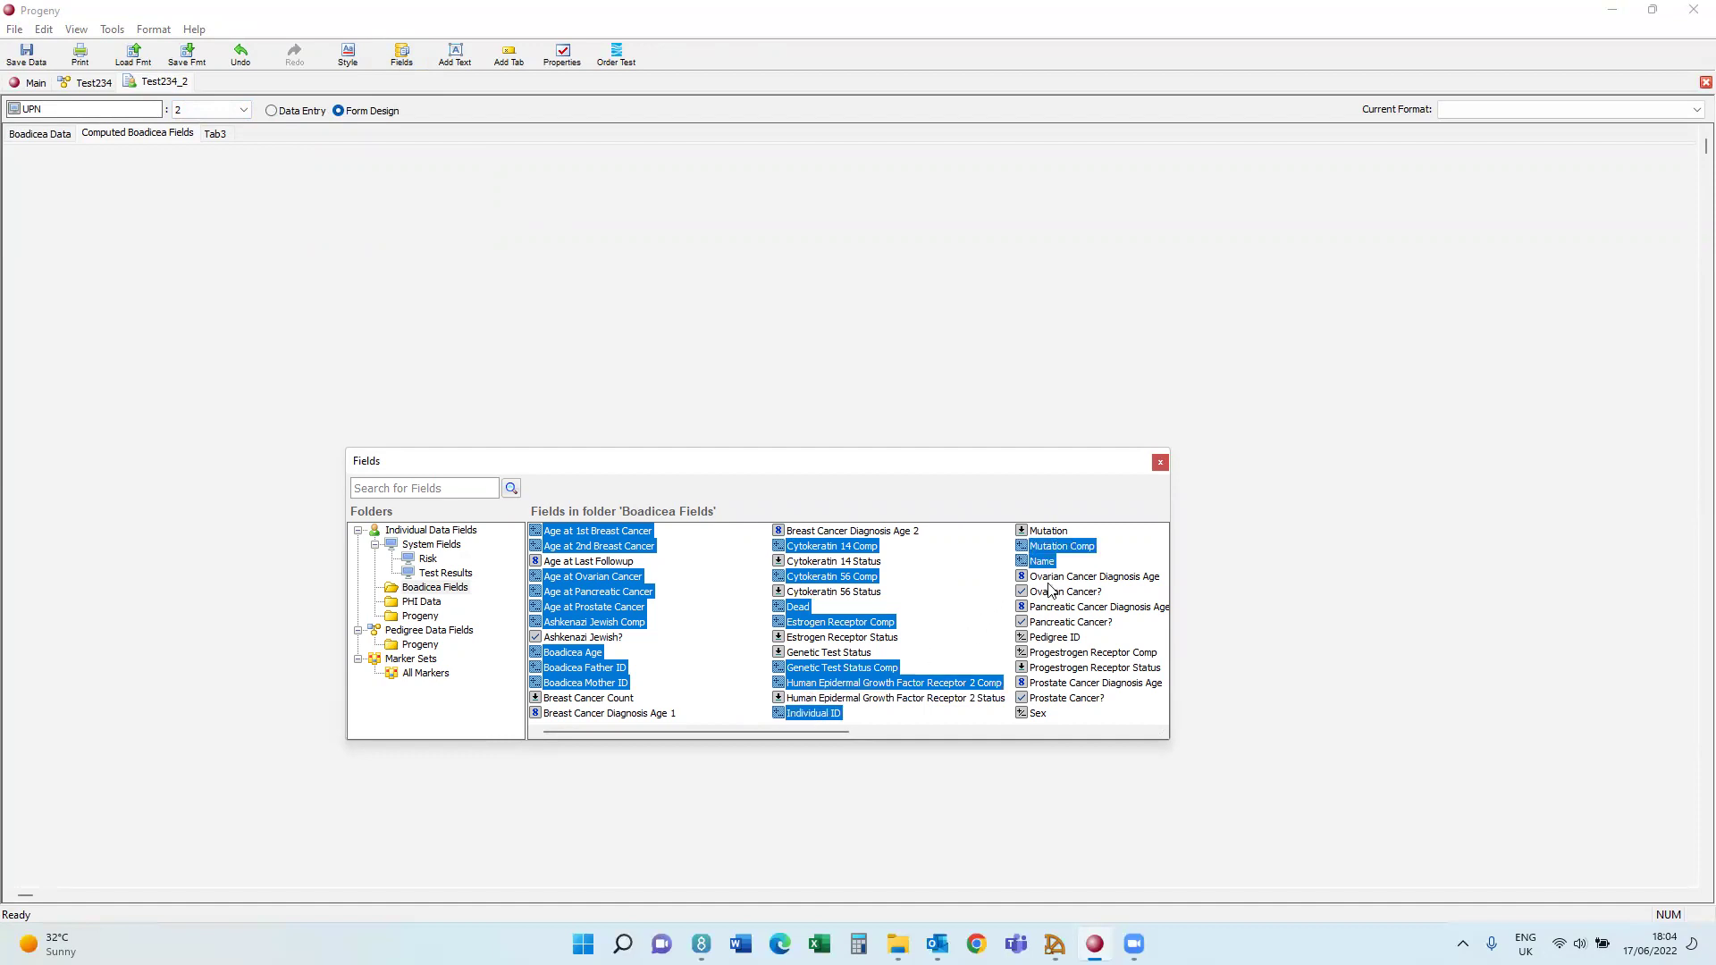
Include Pedigree ID, Progestrogen Receptor Comp, Sex, Target, Twin and Year of Birth in the field selection.
{"action": "left_click", "coordinate": [1030, 639], "text": "ctrl"}
{"action": "left_click", "coordinate": [1033, 653], "text": "ctrl"}
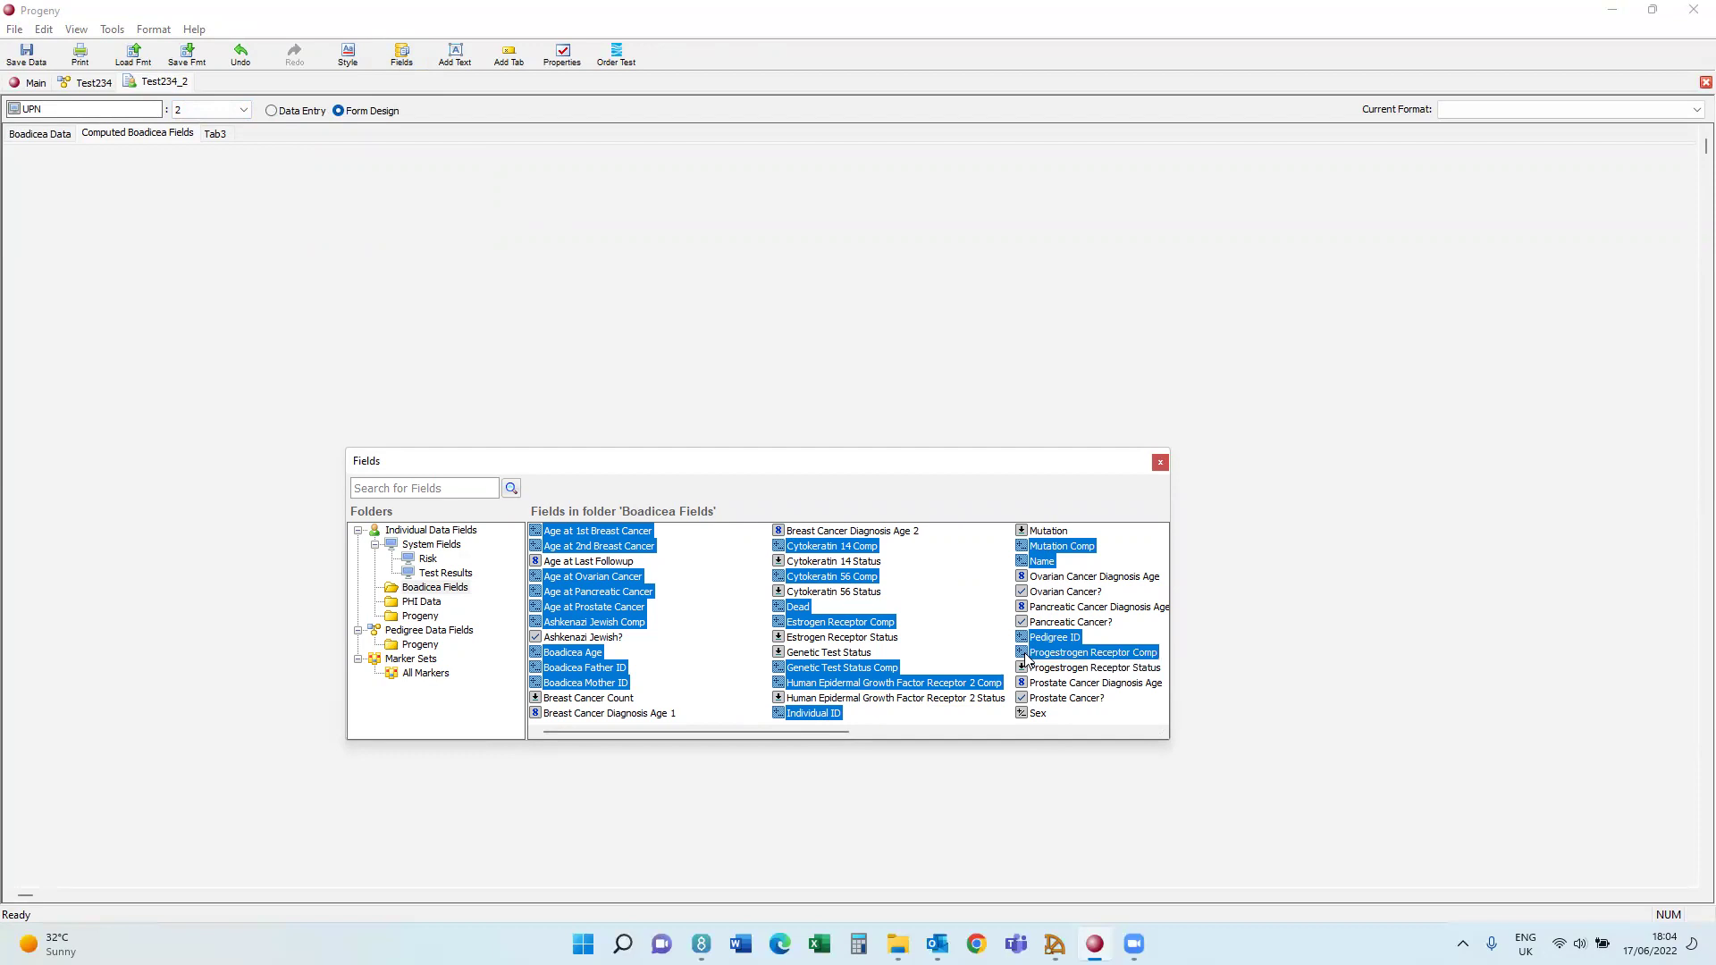
{"action": "left_click", "coordinate": [1037, 715], "text": "ctrl"}
{"action": "left_click", "coordinate": [802, 533], "text": "ctrl"}
{"action": "left_click", "coordinate": [803, 548], "text": "ctrl"}
{"action": "left_click", "coordinate": [812, 563], "text": "ctrl"}
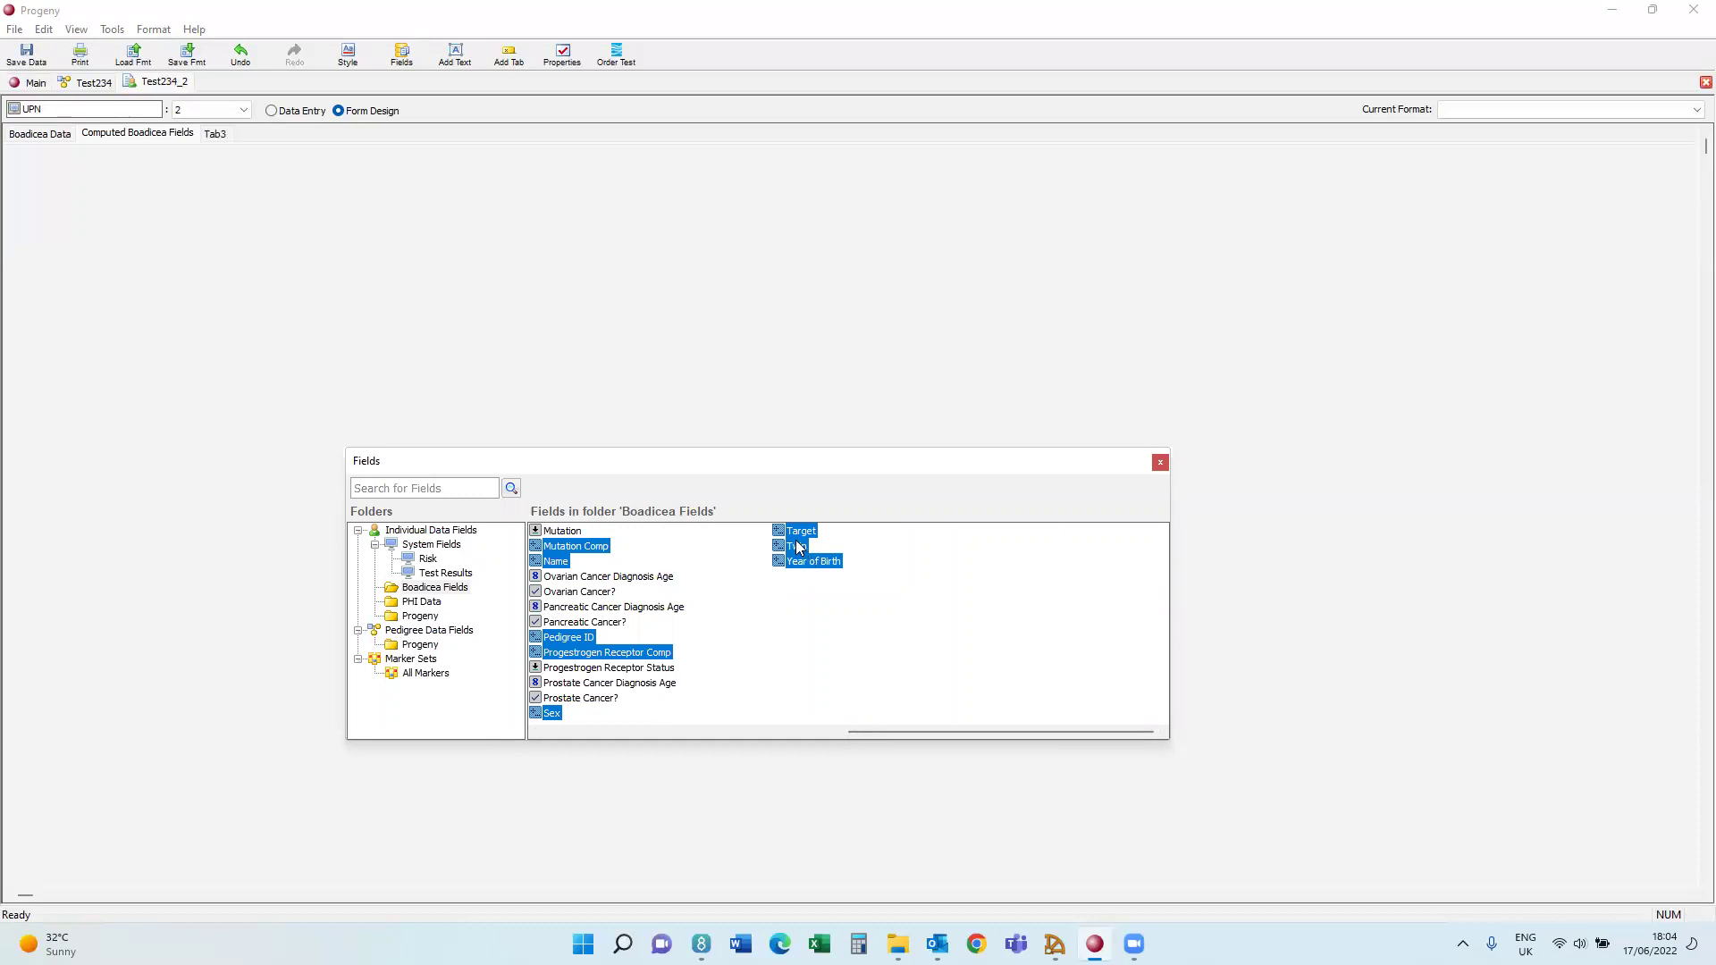
Place the selected fields on the Computed Boadicea Fields tab and move Individual ID through Year of Birth into a second column.
{"action": "left_click_drag", "start_coordinate": [810, 561], "coordinate": [62, 175]}
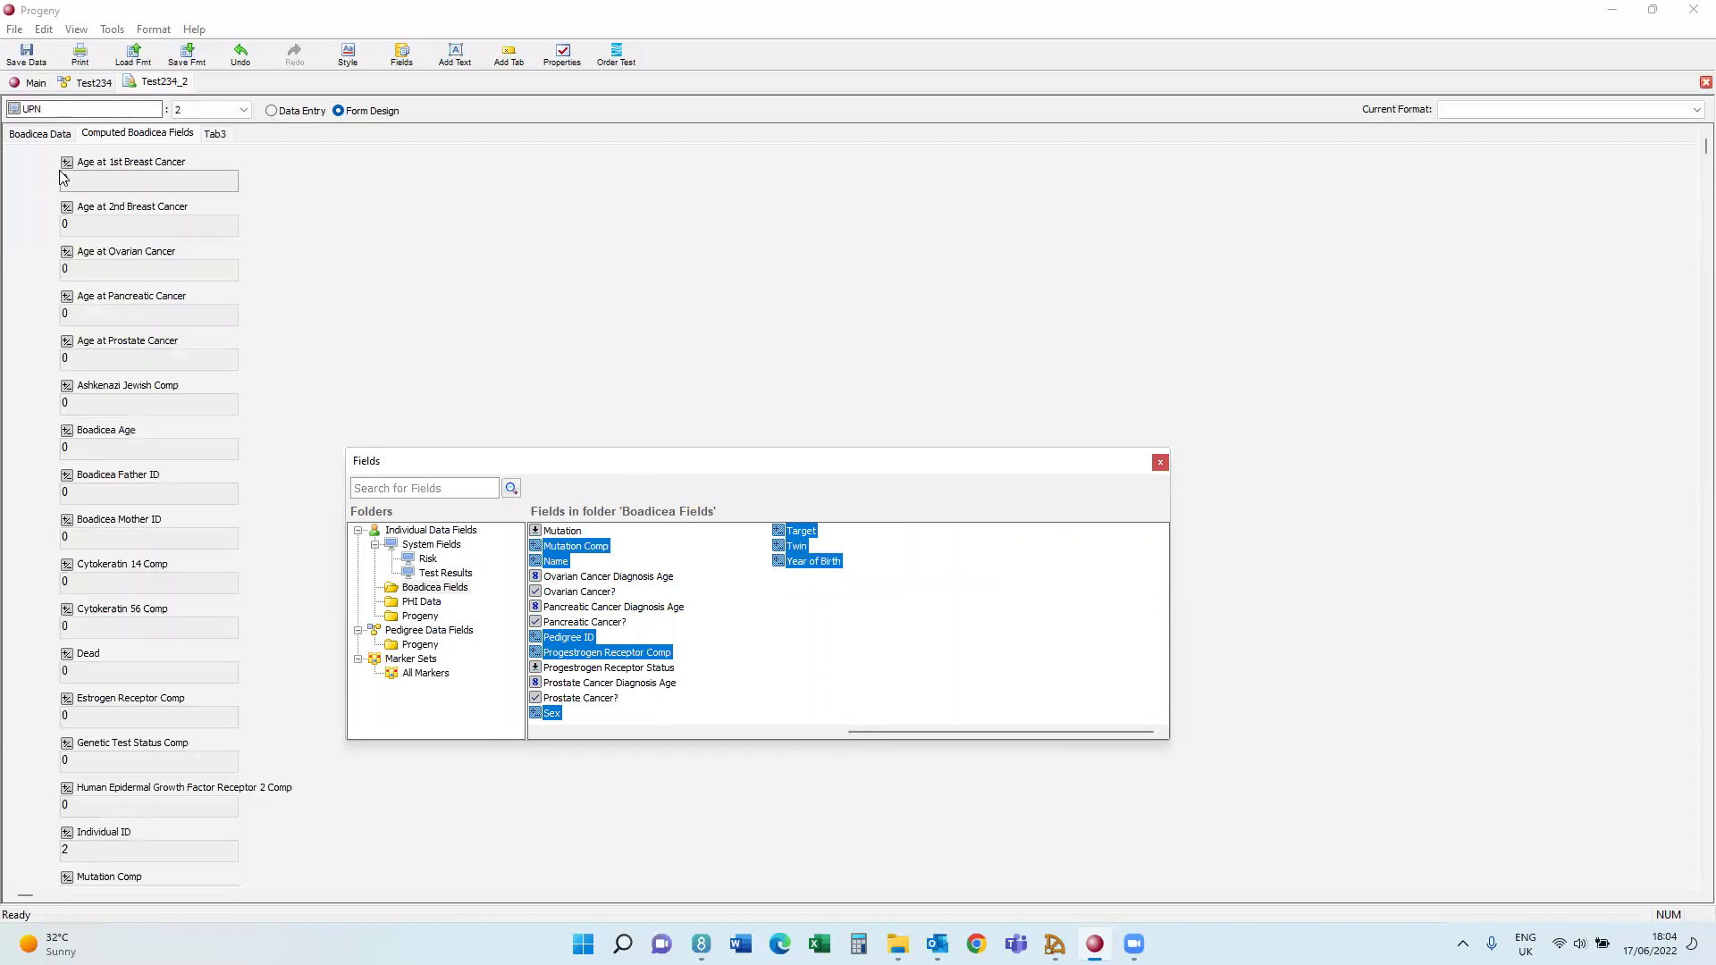
{"action": "left_click", "coordinate": [1161, 462]}
{"action": "scroll", "coordinate": [1689, 713], "scroll_direction": "down", "scroll_amount": 10}
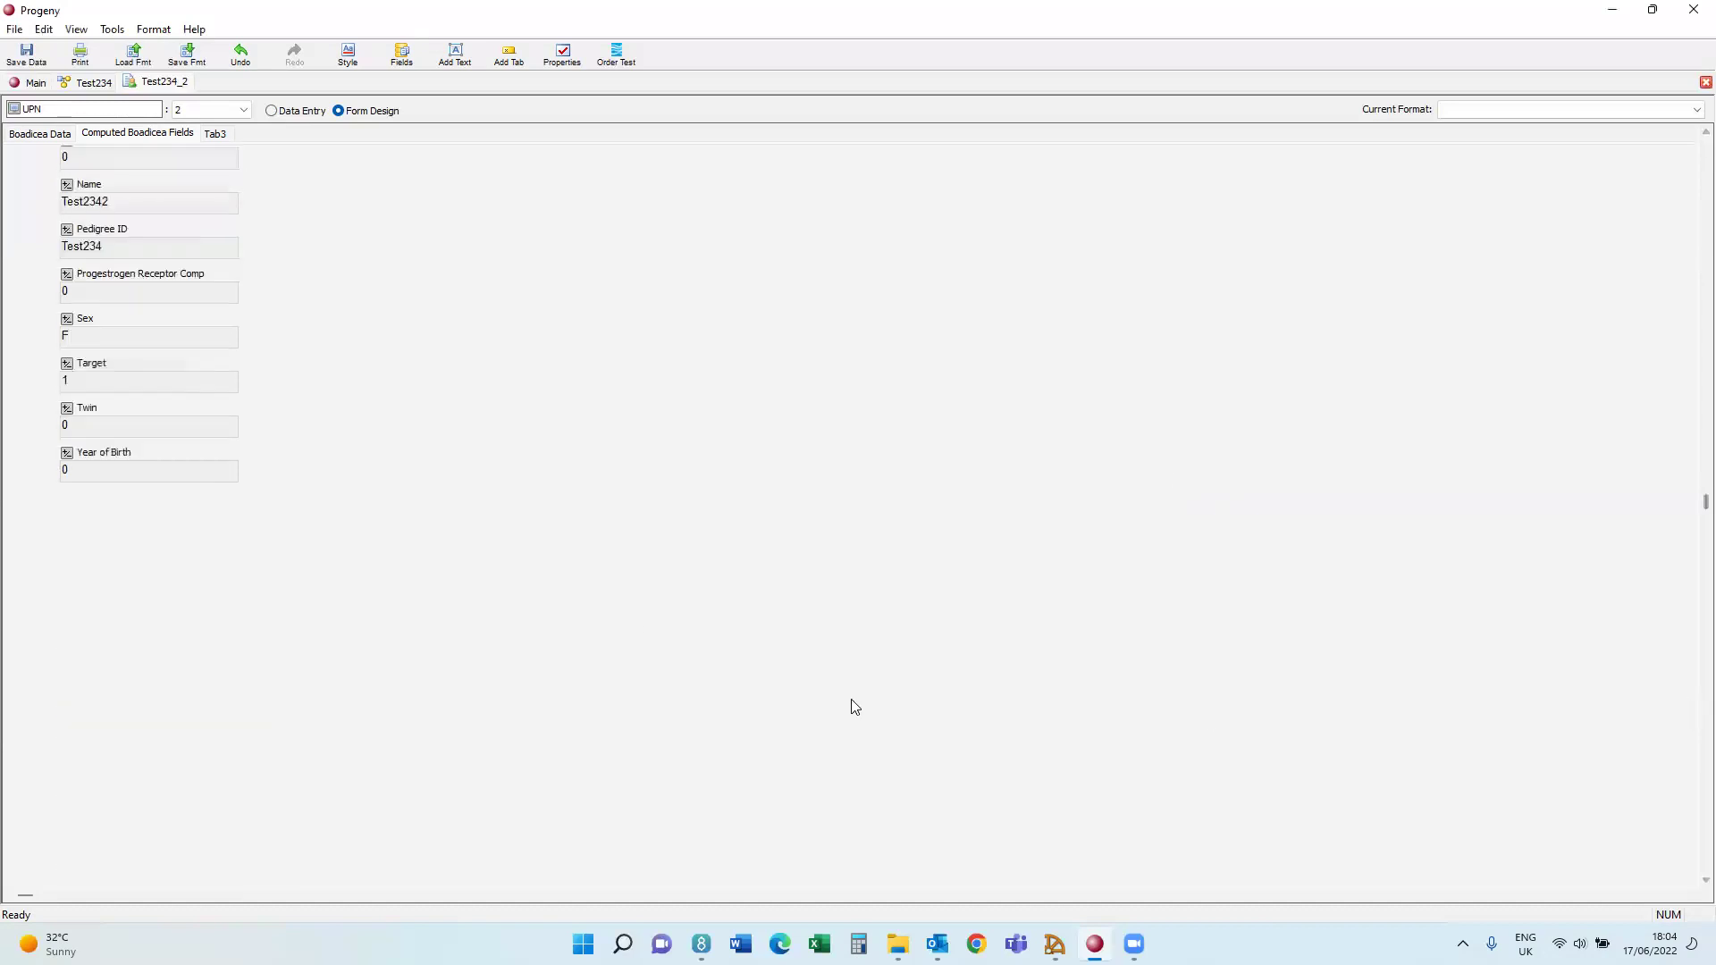
{"action": "left_click_drag", "start_coordinate": [409, 564], "coordinate": [4, 146]}
{"action": "key", "text": "Delete"}
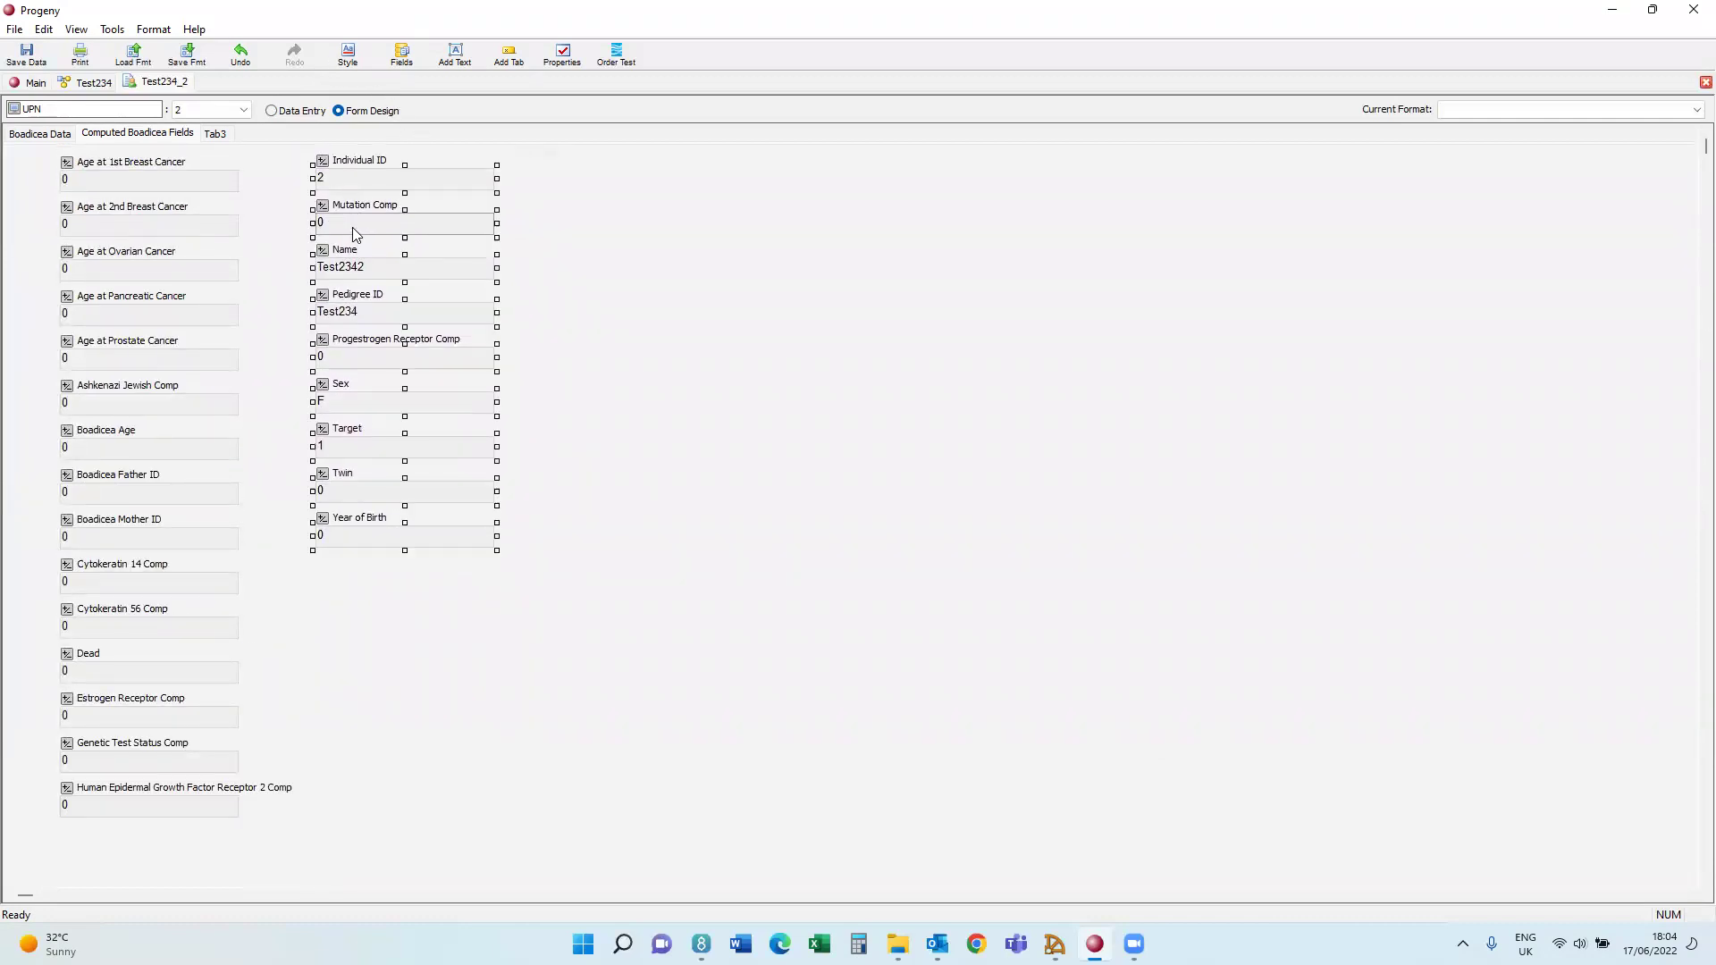
Save the datasheet layout in the Progeny folder as a format named Boadicea Format.
{"action": "left_click", "coordinate": [187, 53]}
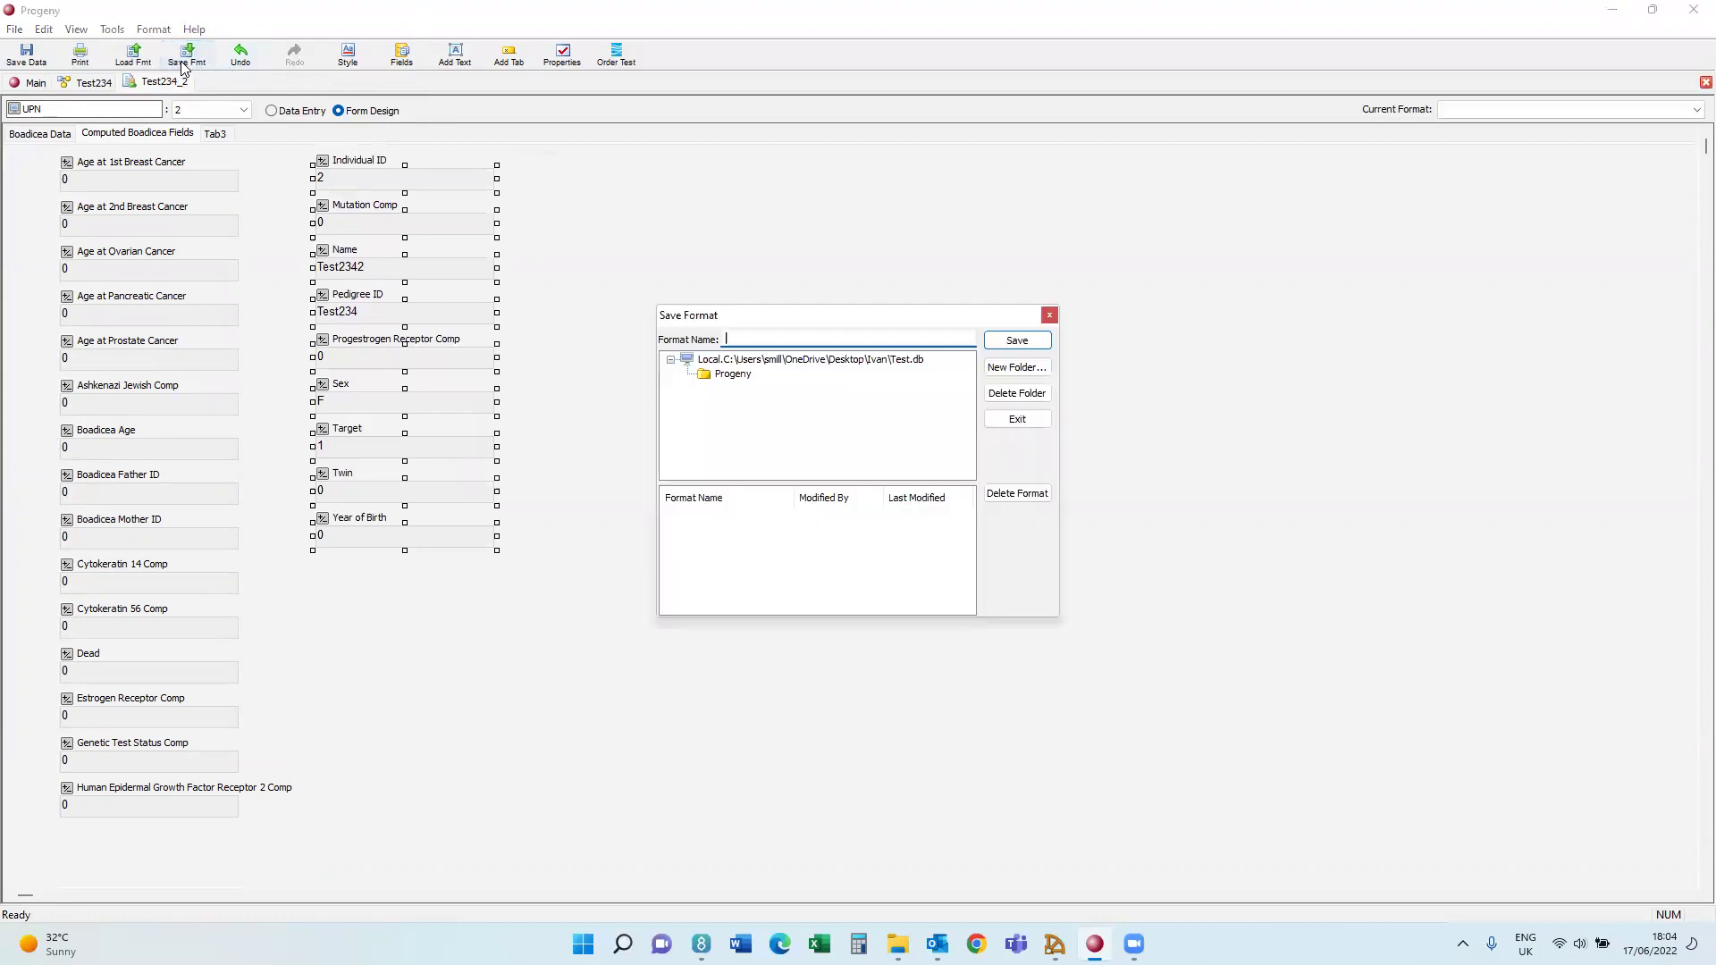
{"action": "left_click", "coordinate": [762, 356]}
{"action": "left_click", "coordinate": [715, 375]}
{"action": "left_click", "coordinate": [742, 341]}
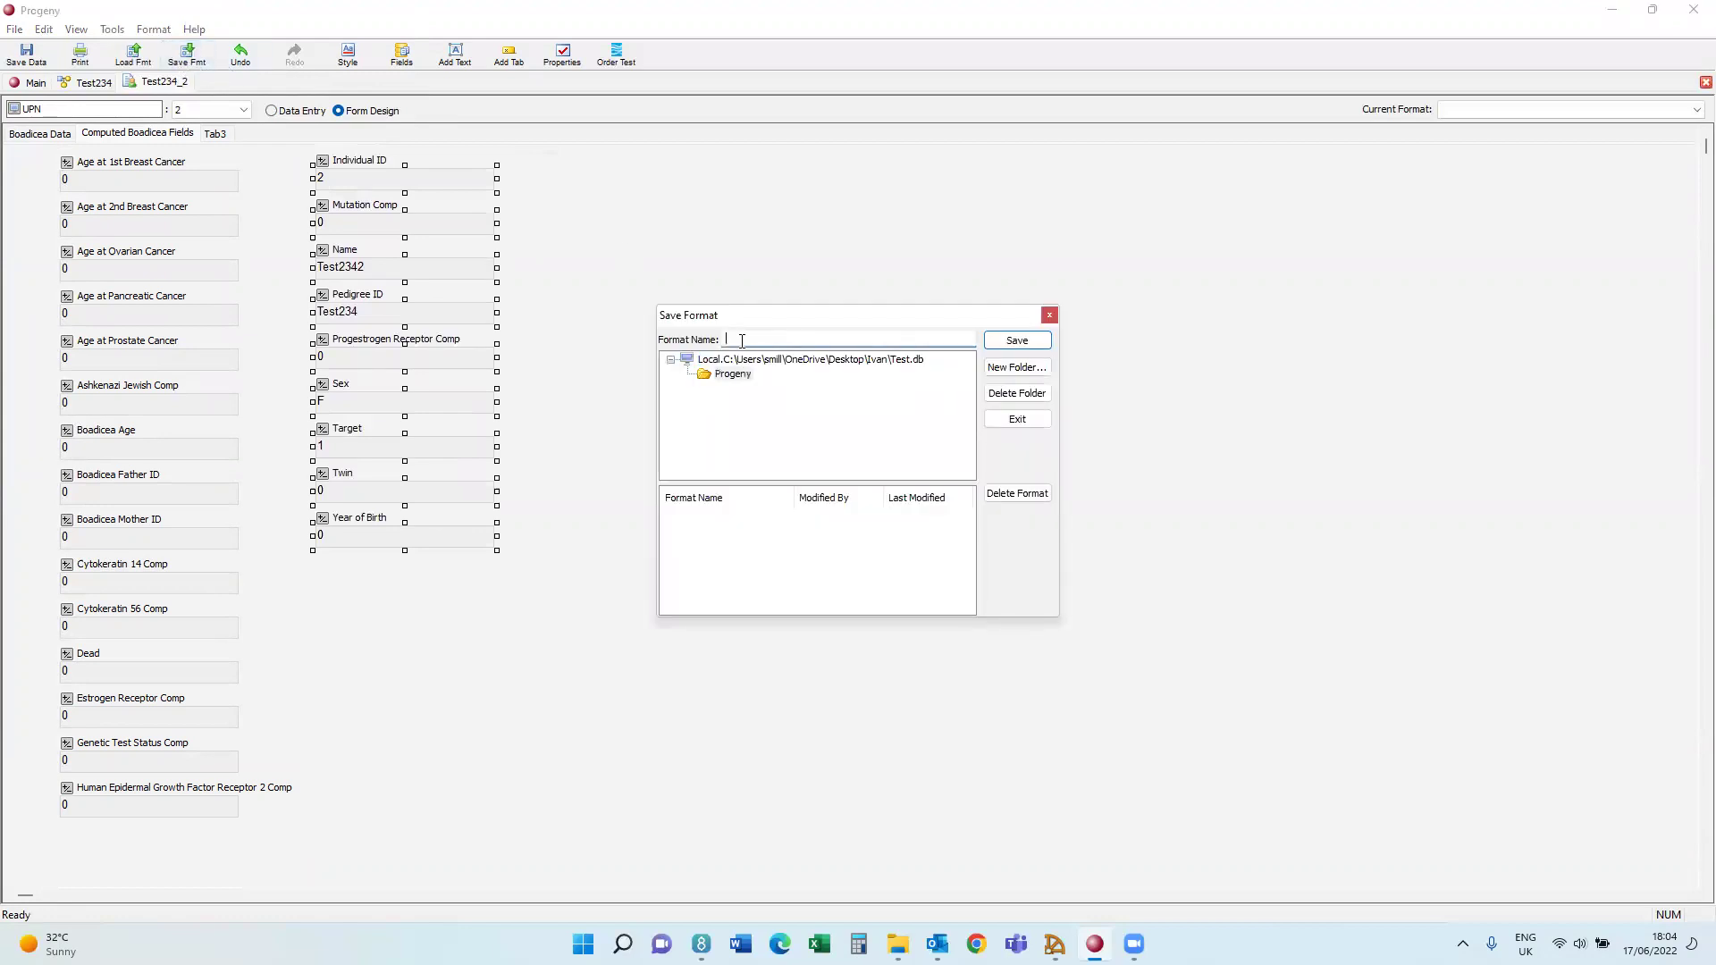
{"action": "type", "text": "Boadicea Format"}
{"action": "left_click", "coordinate": [1019, 340]}
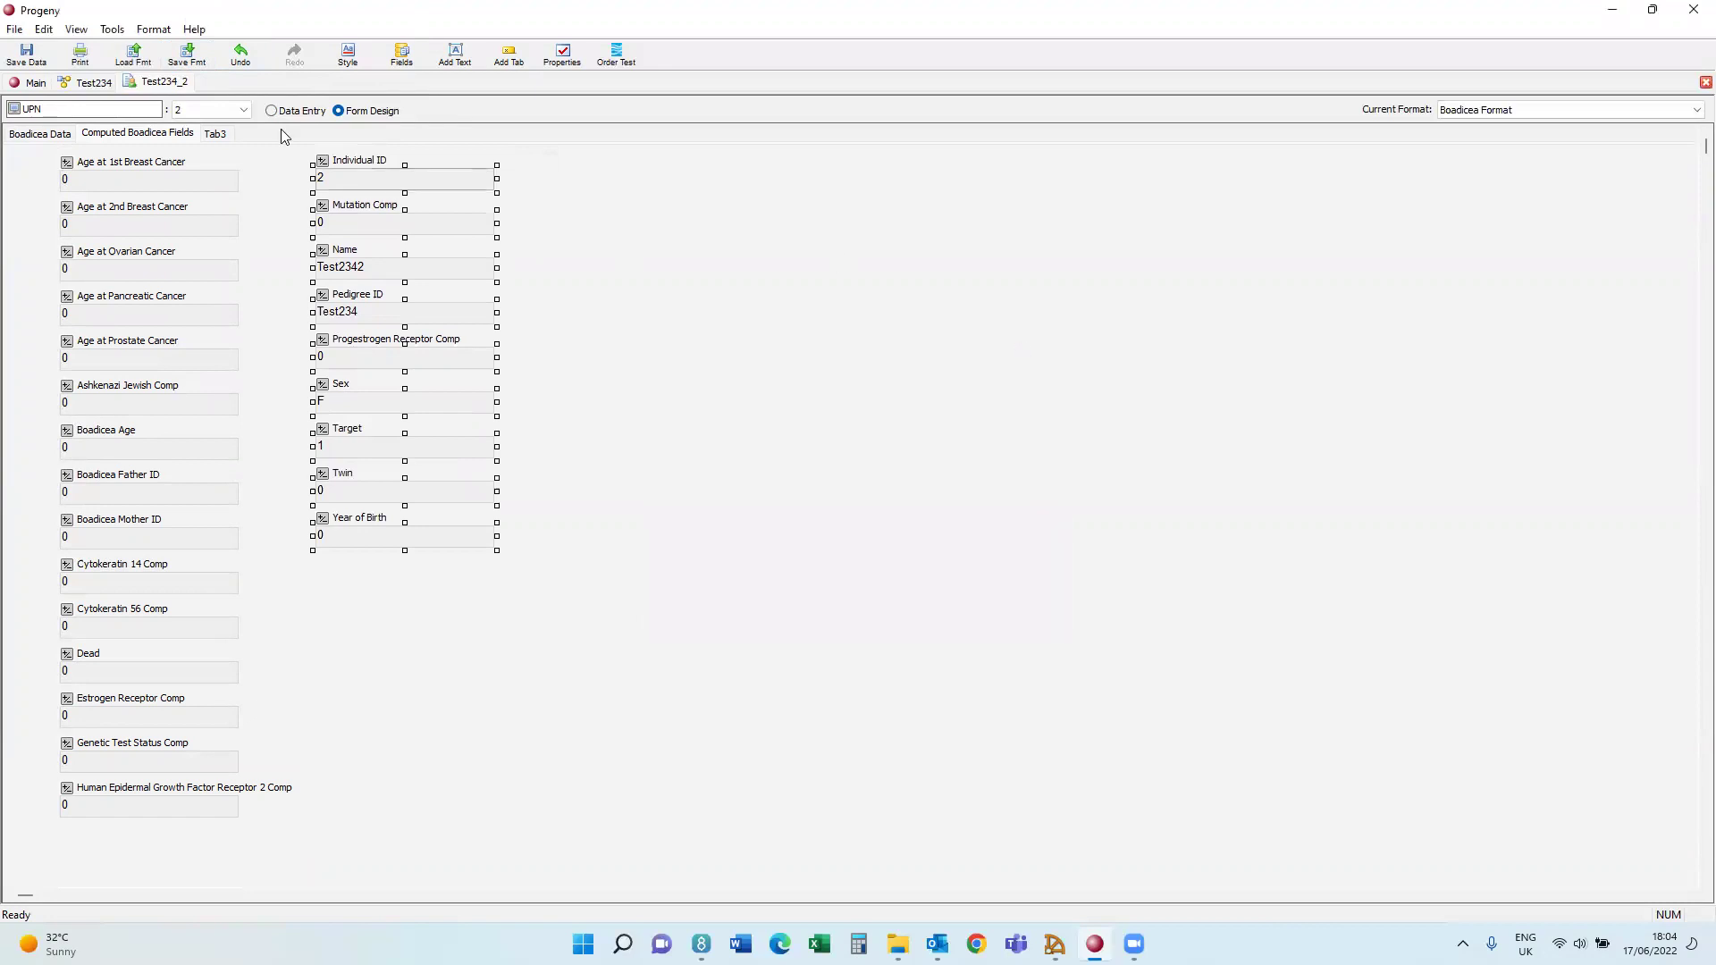
Close the proband's datasheet with its data changes saved, and close the Test234 pedigree.
{"action": "double_click", "coordinate": [179, 86]}
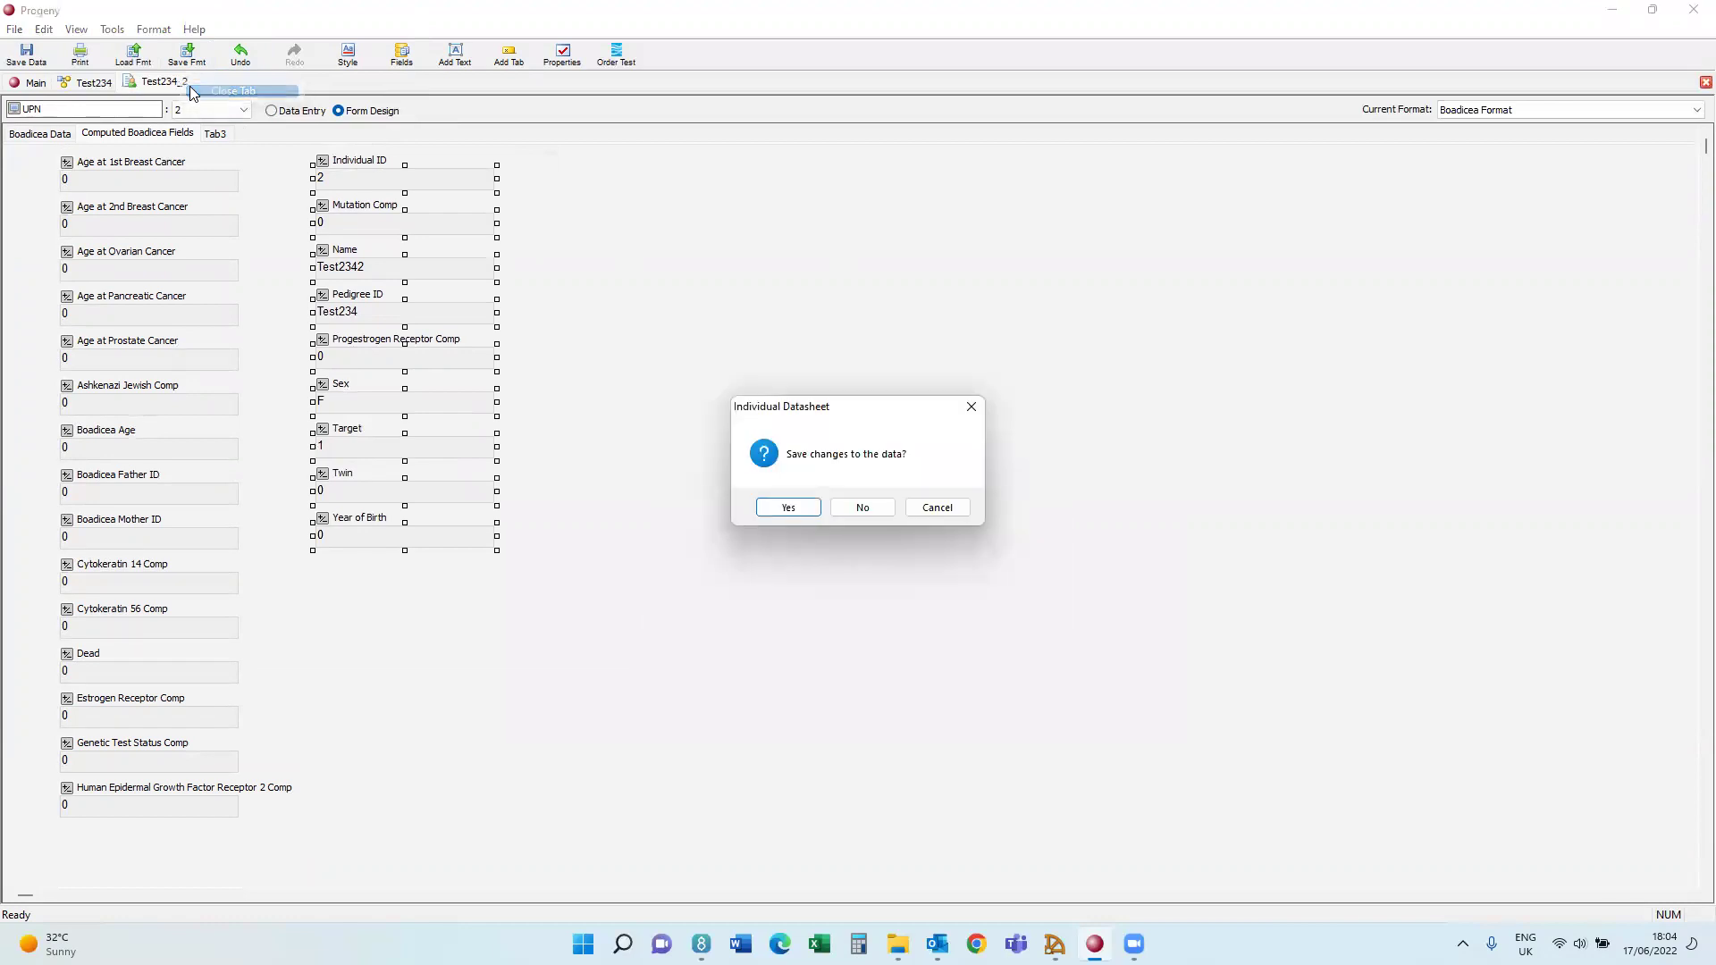
{"action": "left_click", "coordinate": [783, 506]}
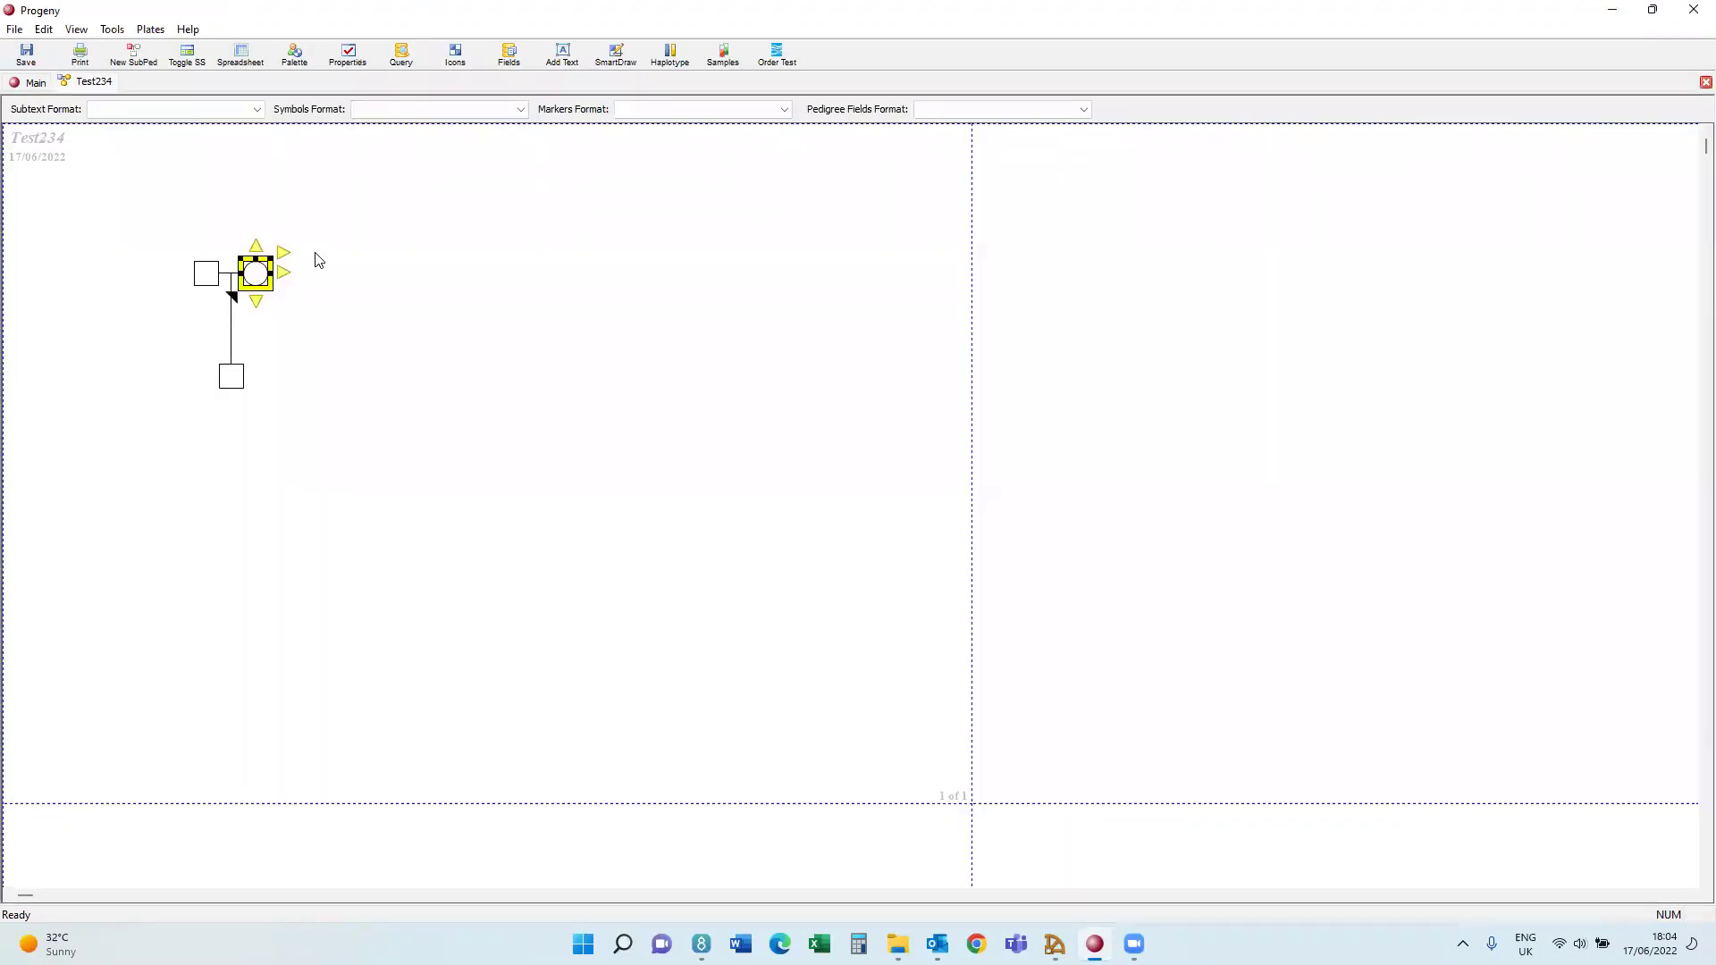
{"action": "double_click", "coordinate": [105, 85]}
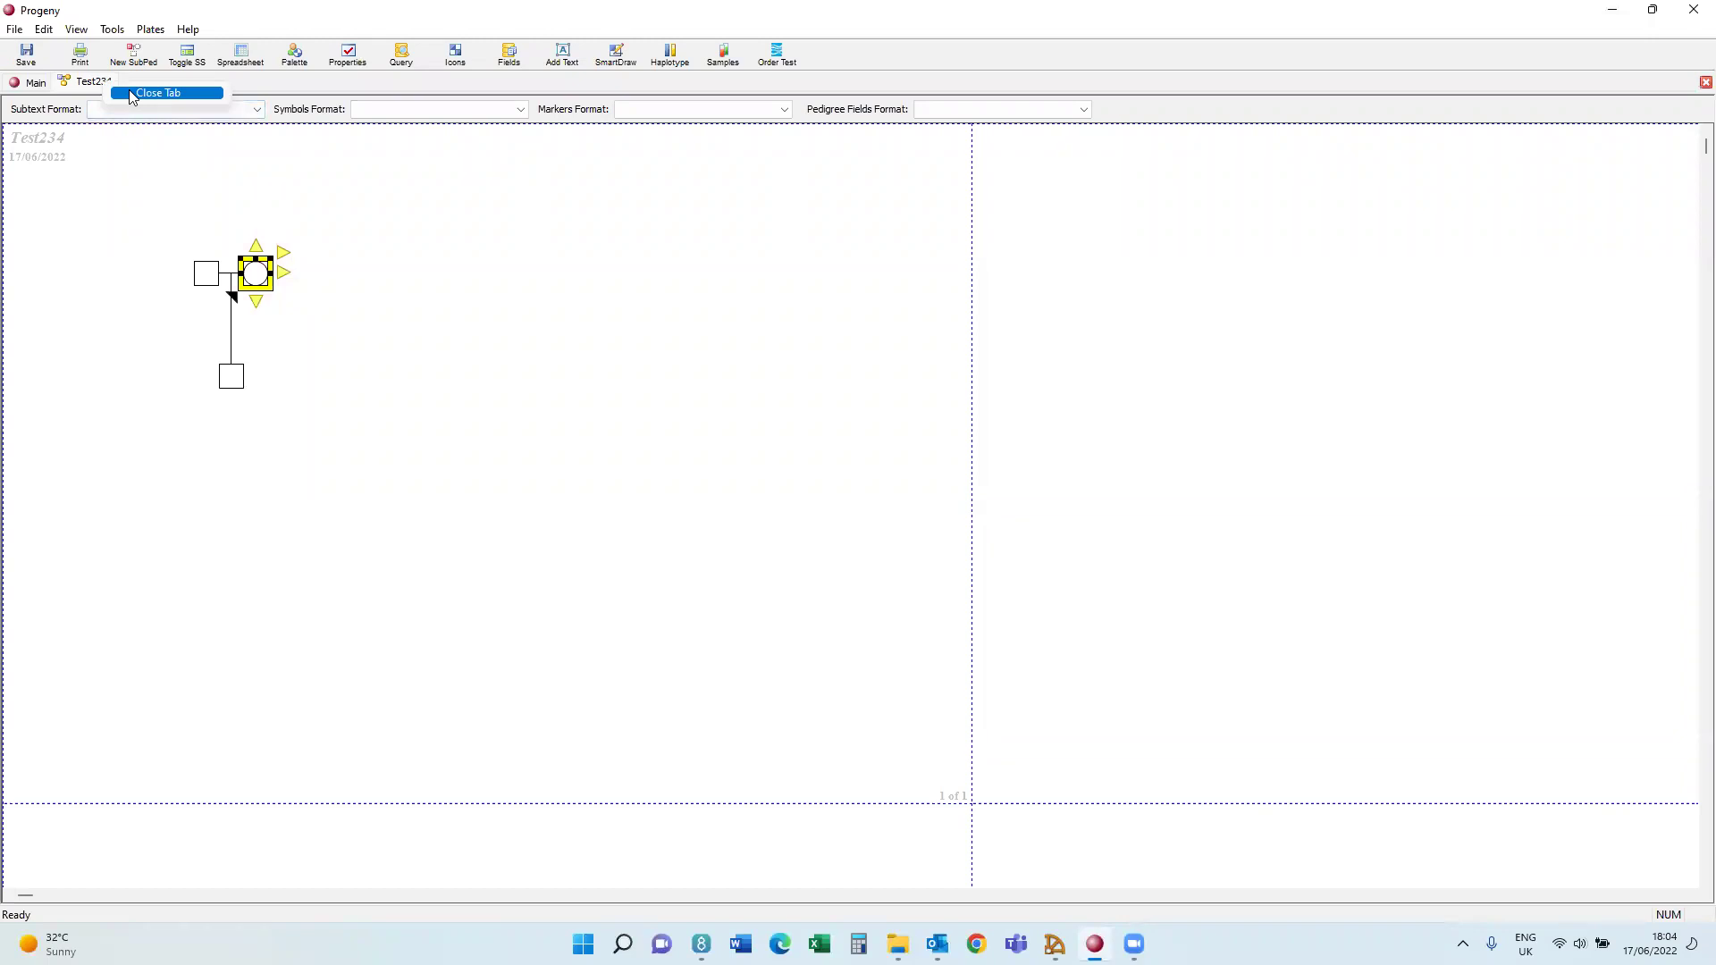
{"action": "left_click", "coordinate": [816, 508]}
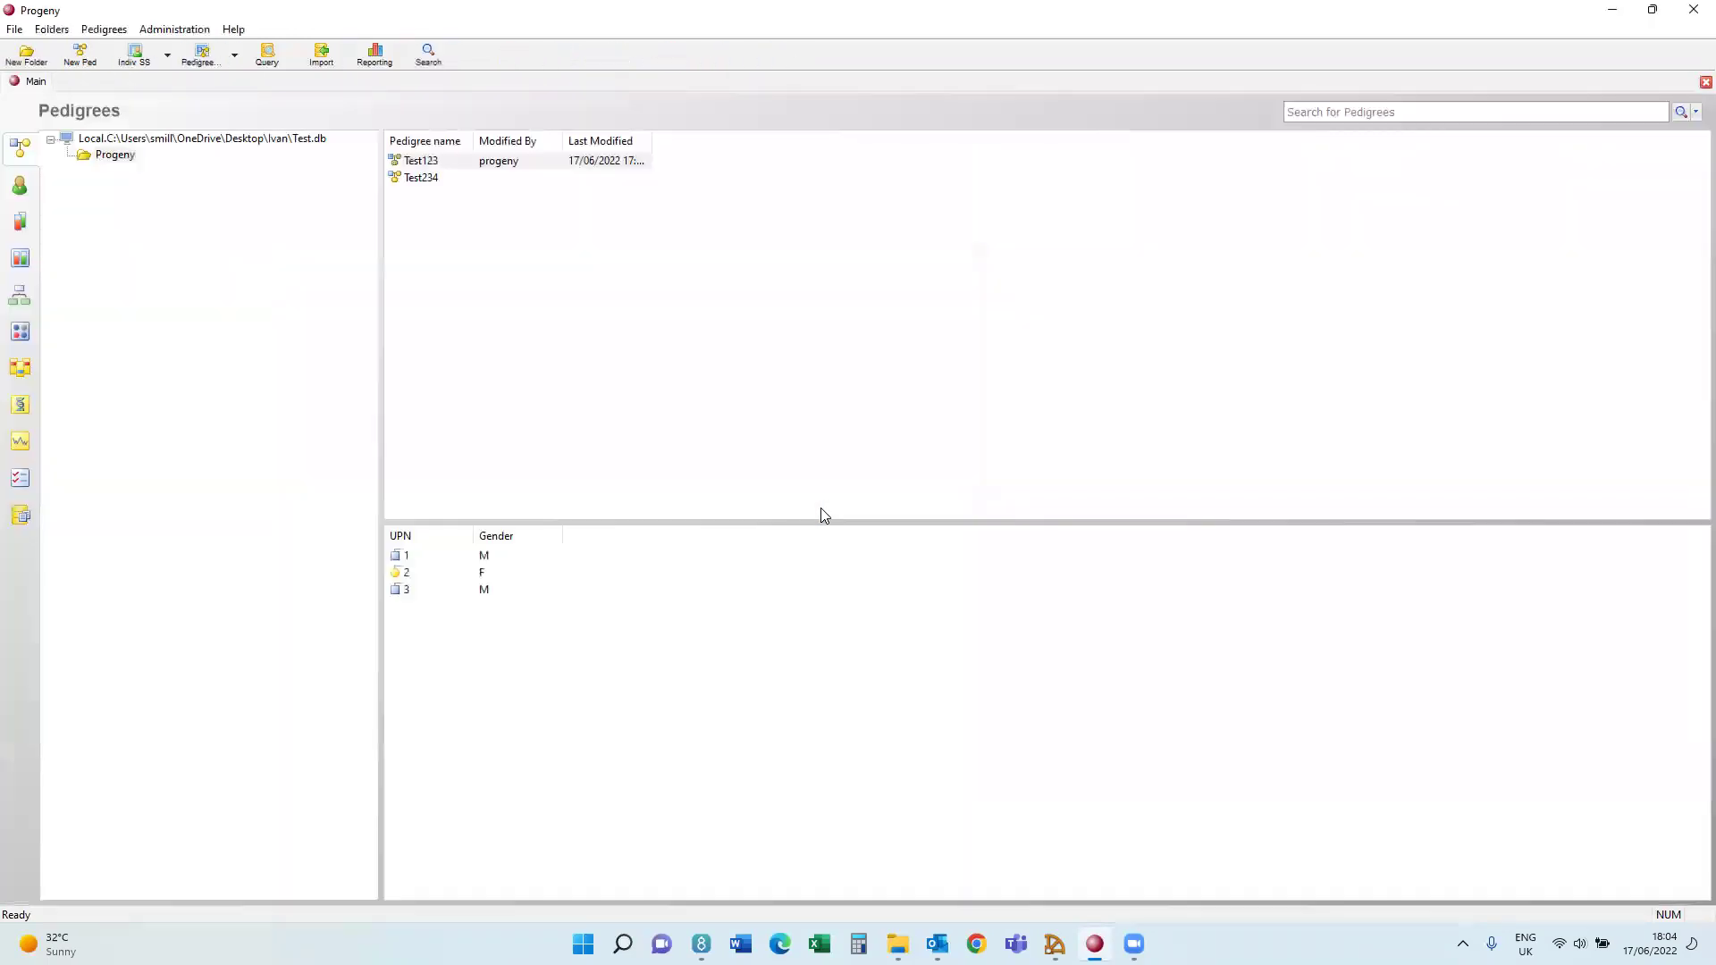
{"action": "left_click", "coordinate": [410, 179]}
{"action": "left_click", "coordinate": [413, 161], "text": "shift"}
{"action": "right_click", "coordinate": [413, 163]}
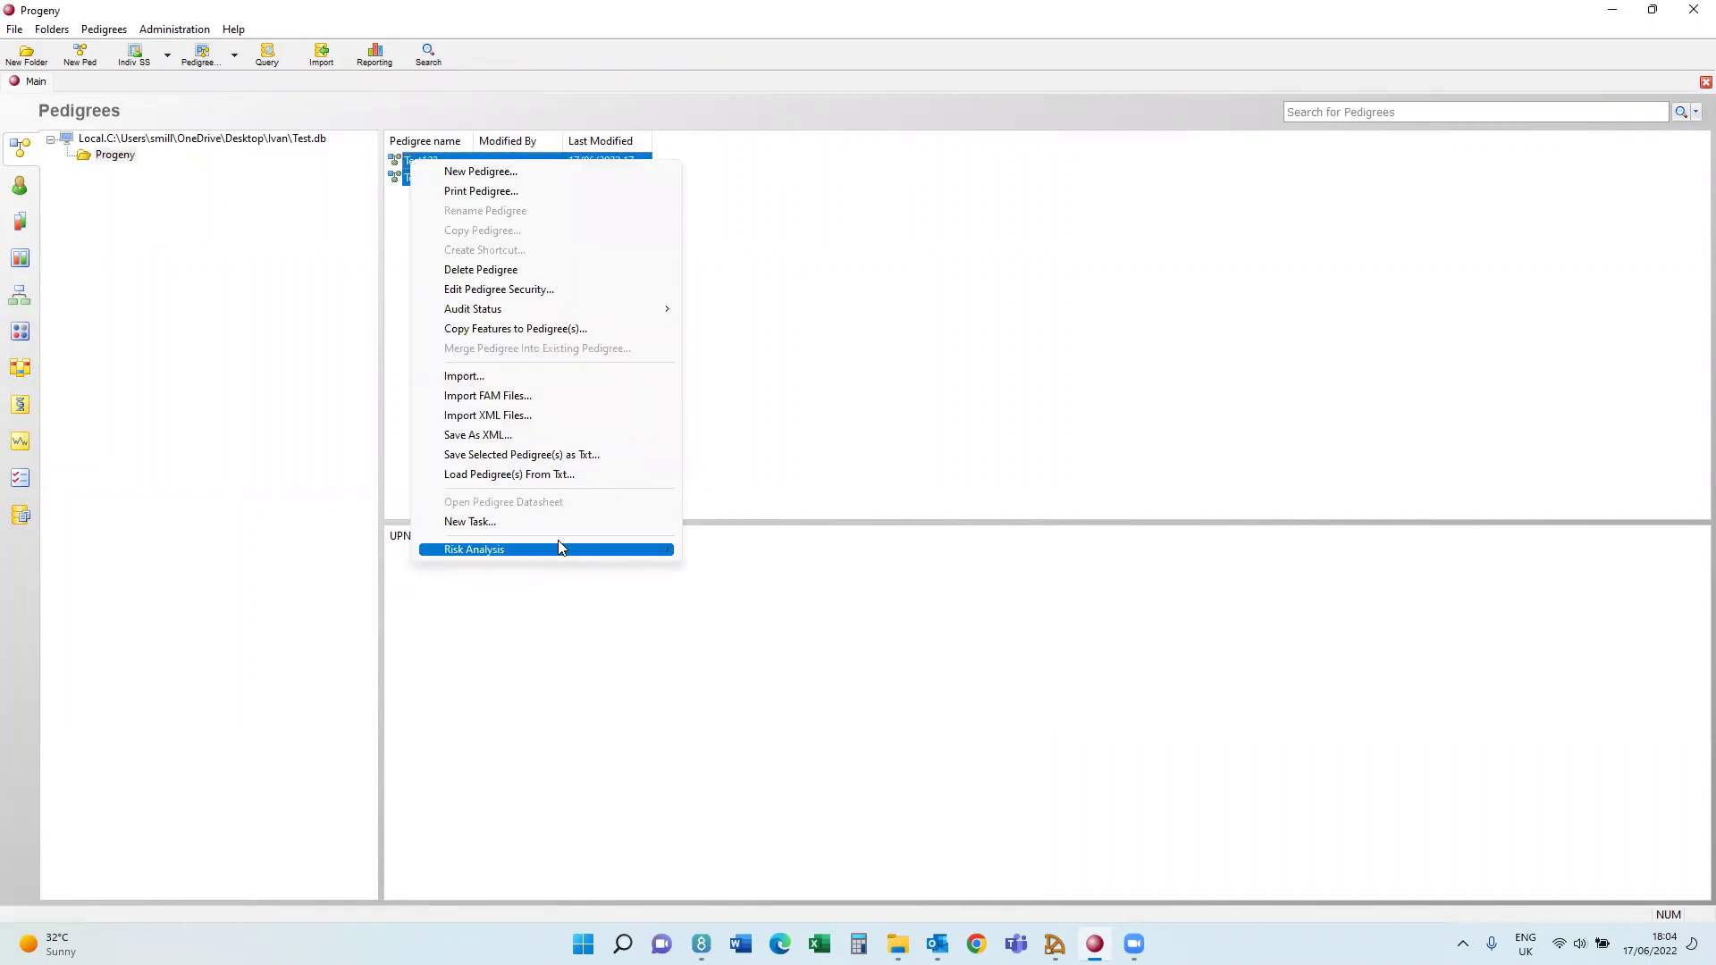
{"action": "left_click", "coordinate": [773, 283]}
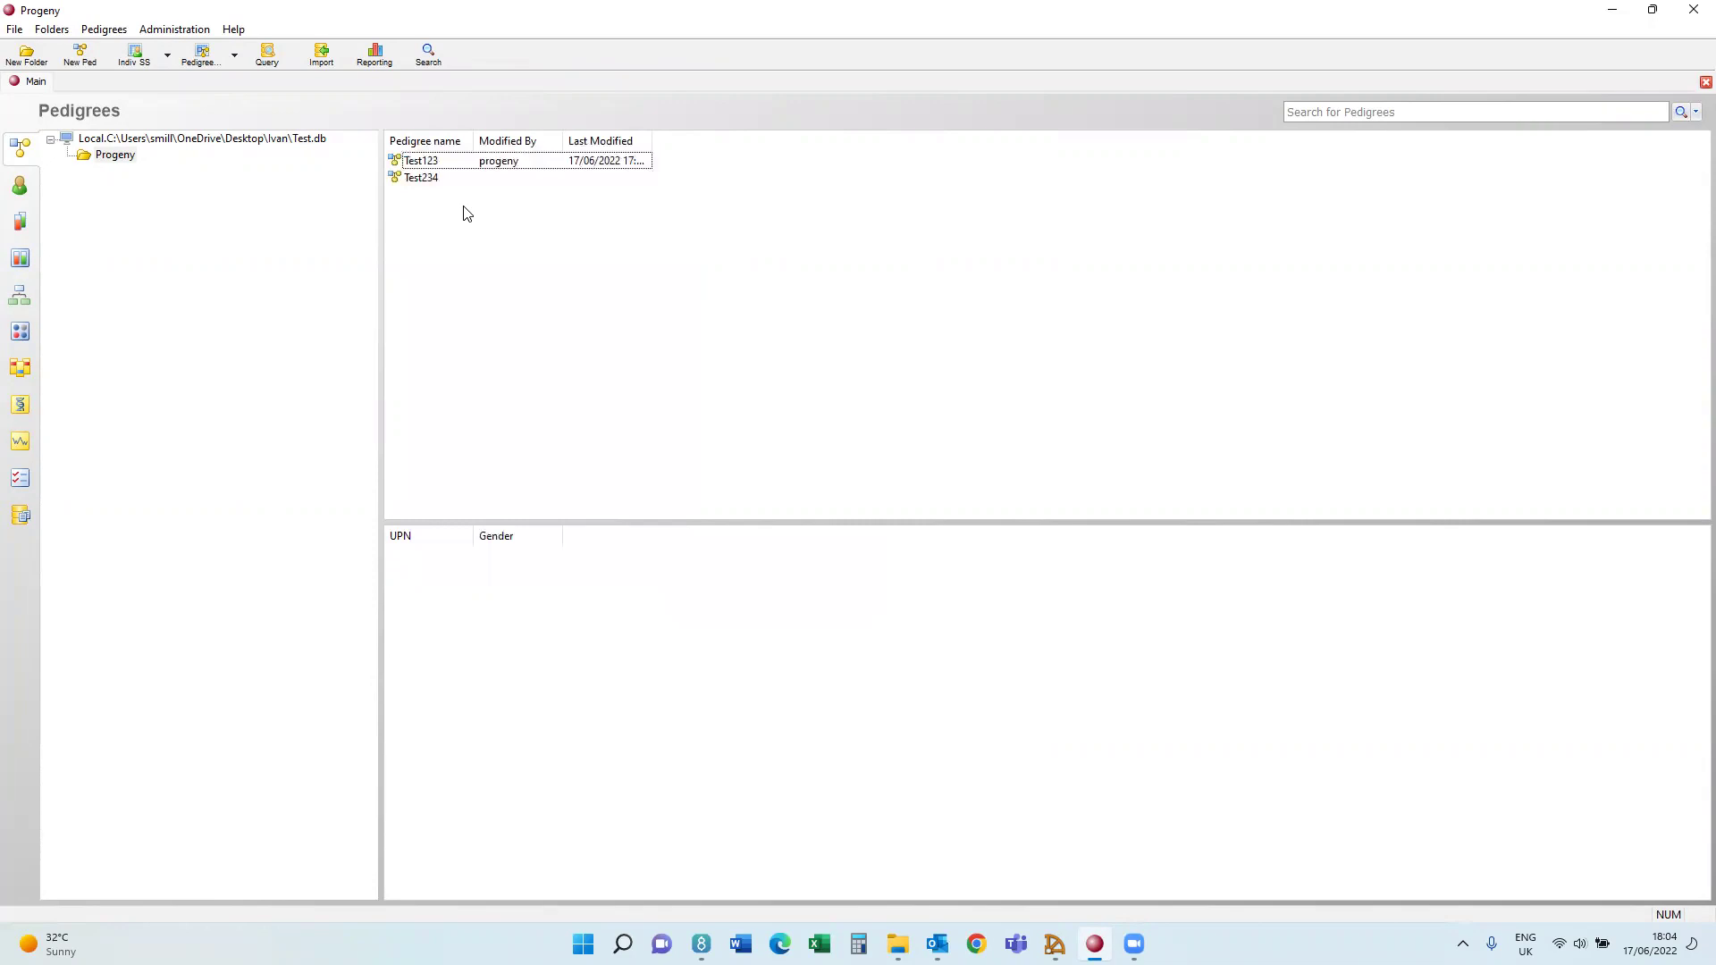
Run the Boadicea risk analysis export for pedigree Test234 with the assigned Boadicea fields and output directory C:\Documents.
{"action": "left_click", "coordinate": [434, 183]}
{"action": "right_click", "coordinate": [435, 185]}
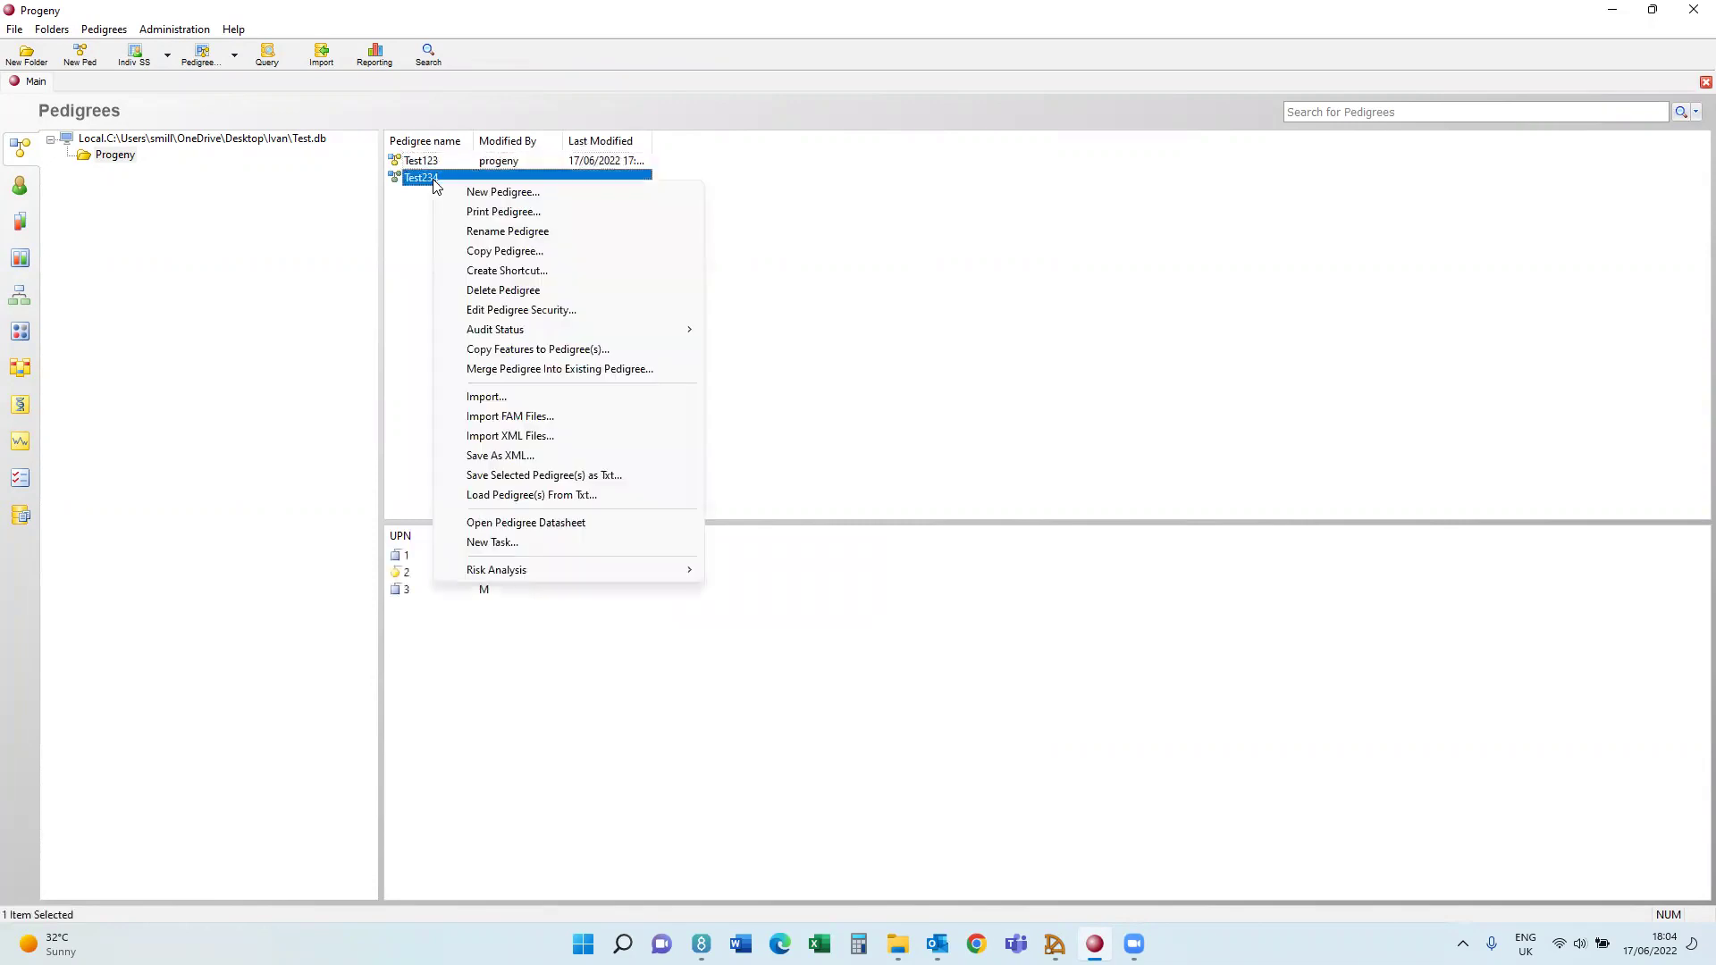
{"action": "mouse_move", "coordinate": [548, 572]}
{"action": "left_click", "coordinate": [733, 608]}
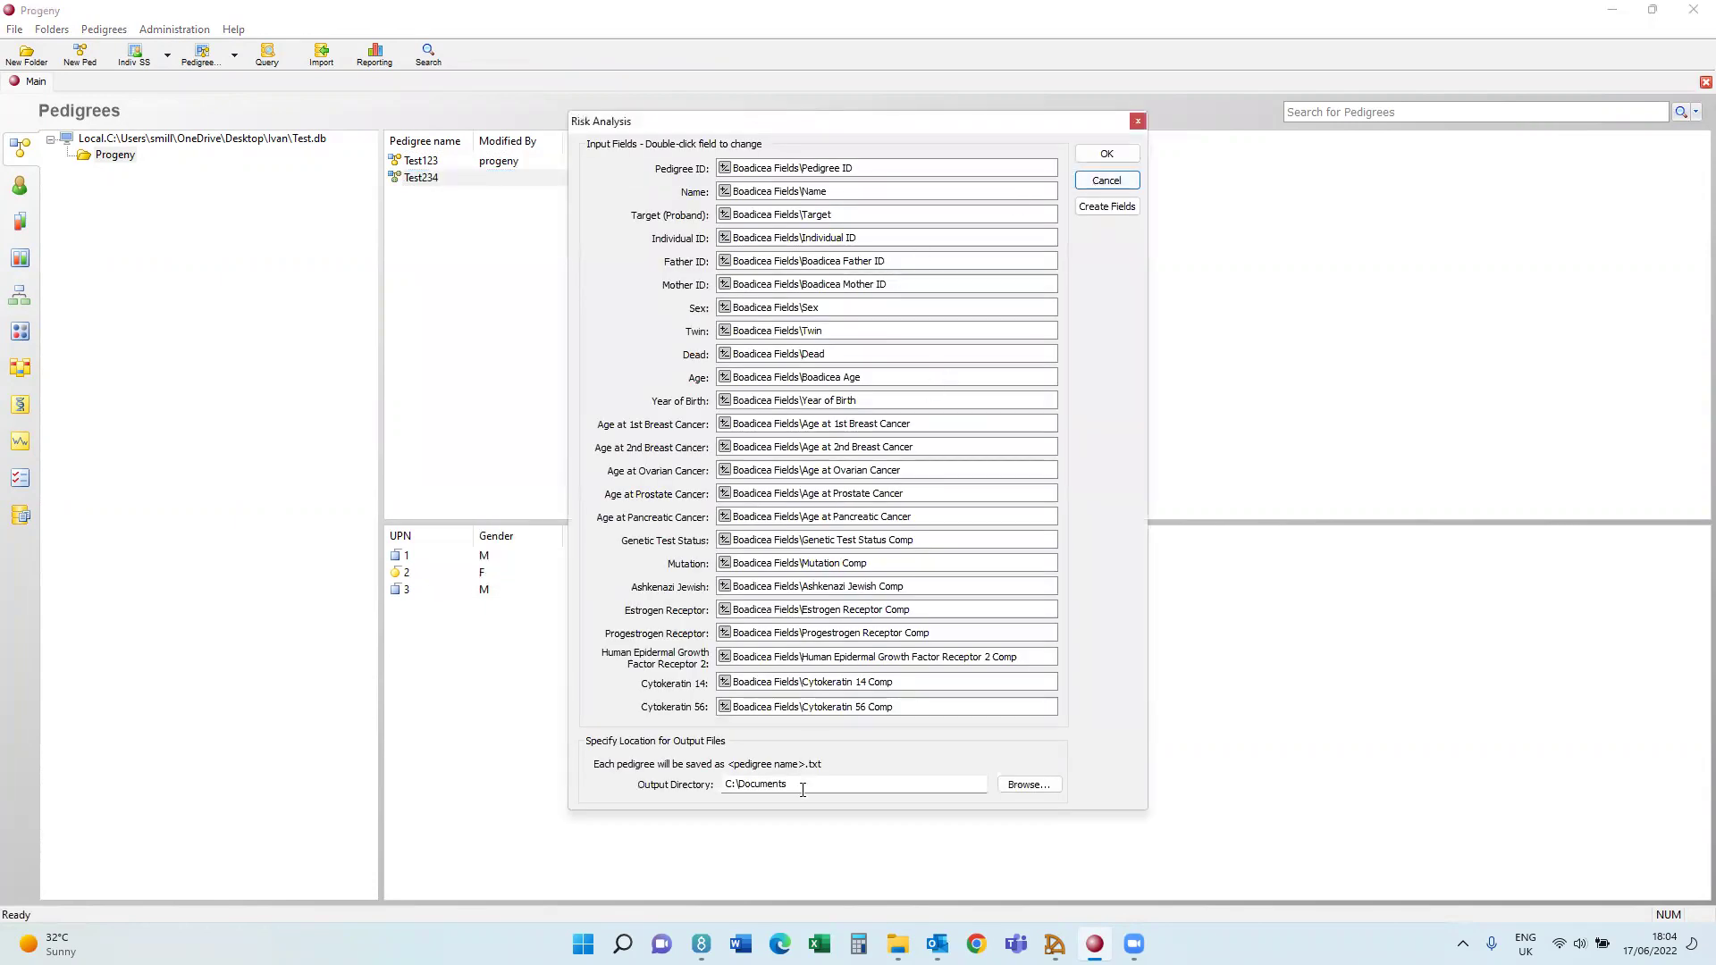
{"action": "left_click", "coordinate": [1101, 157]}
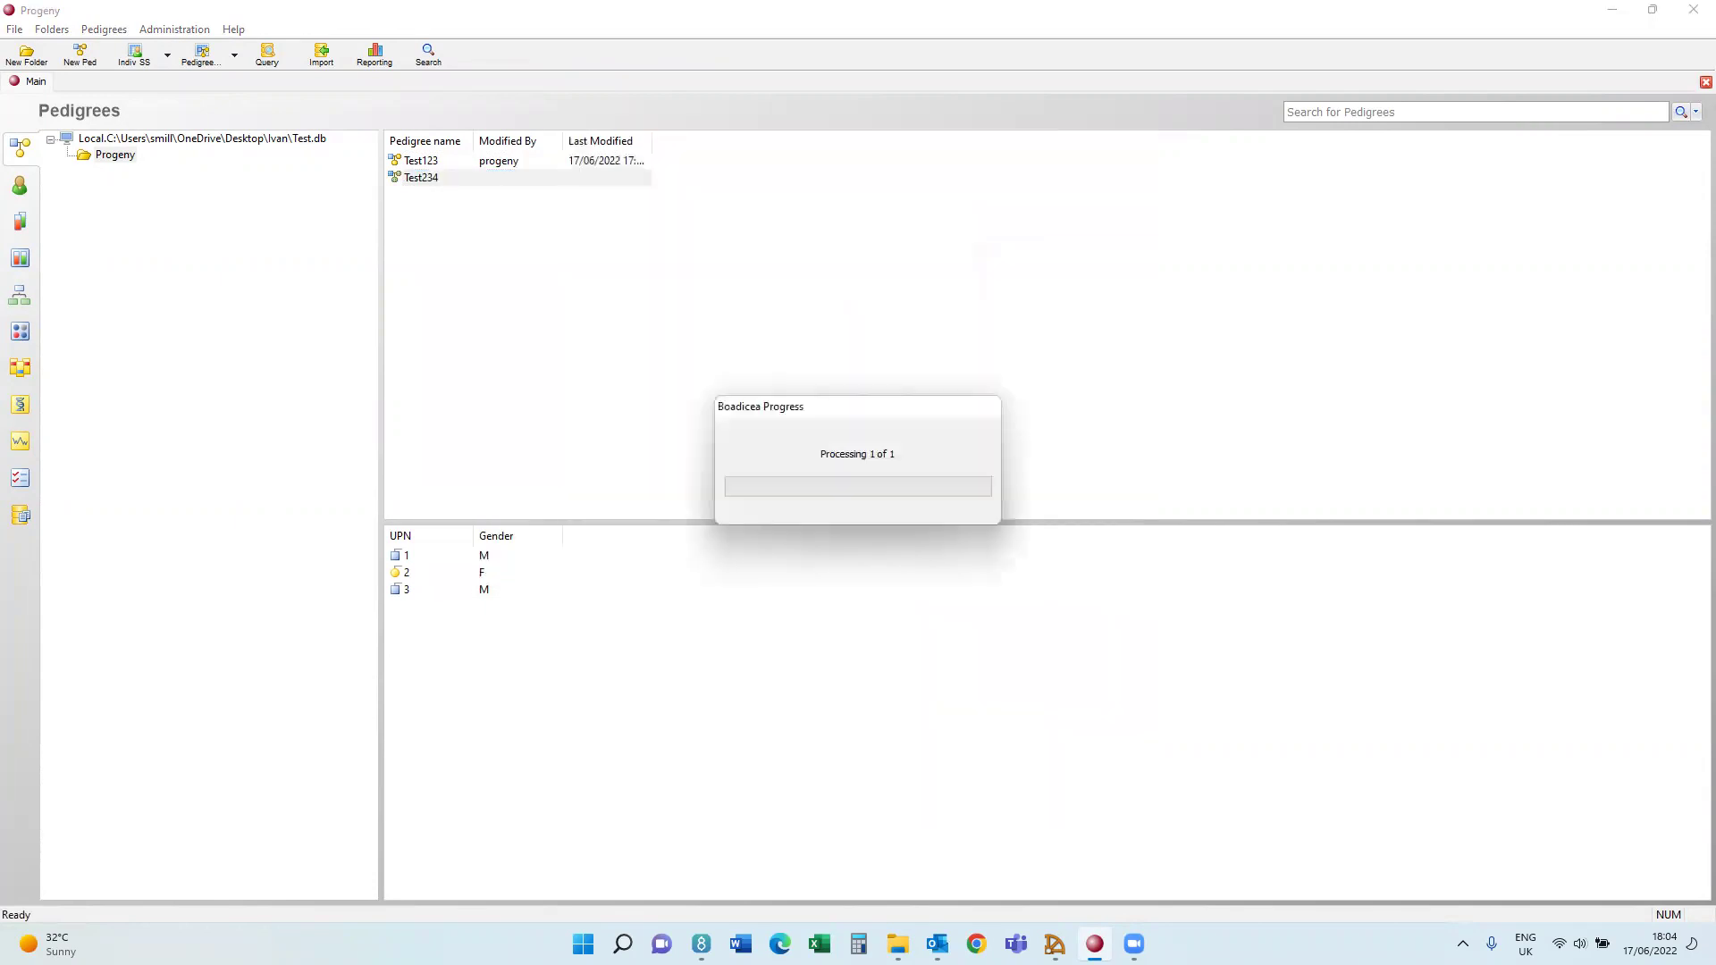
{"action": "left_click", "coordinate": [904, 498]}
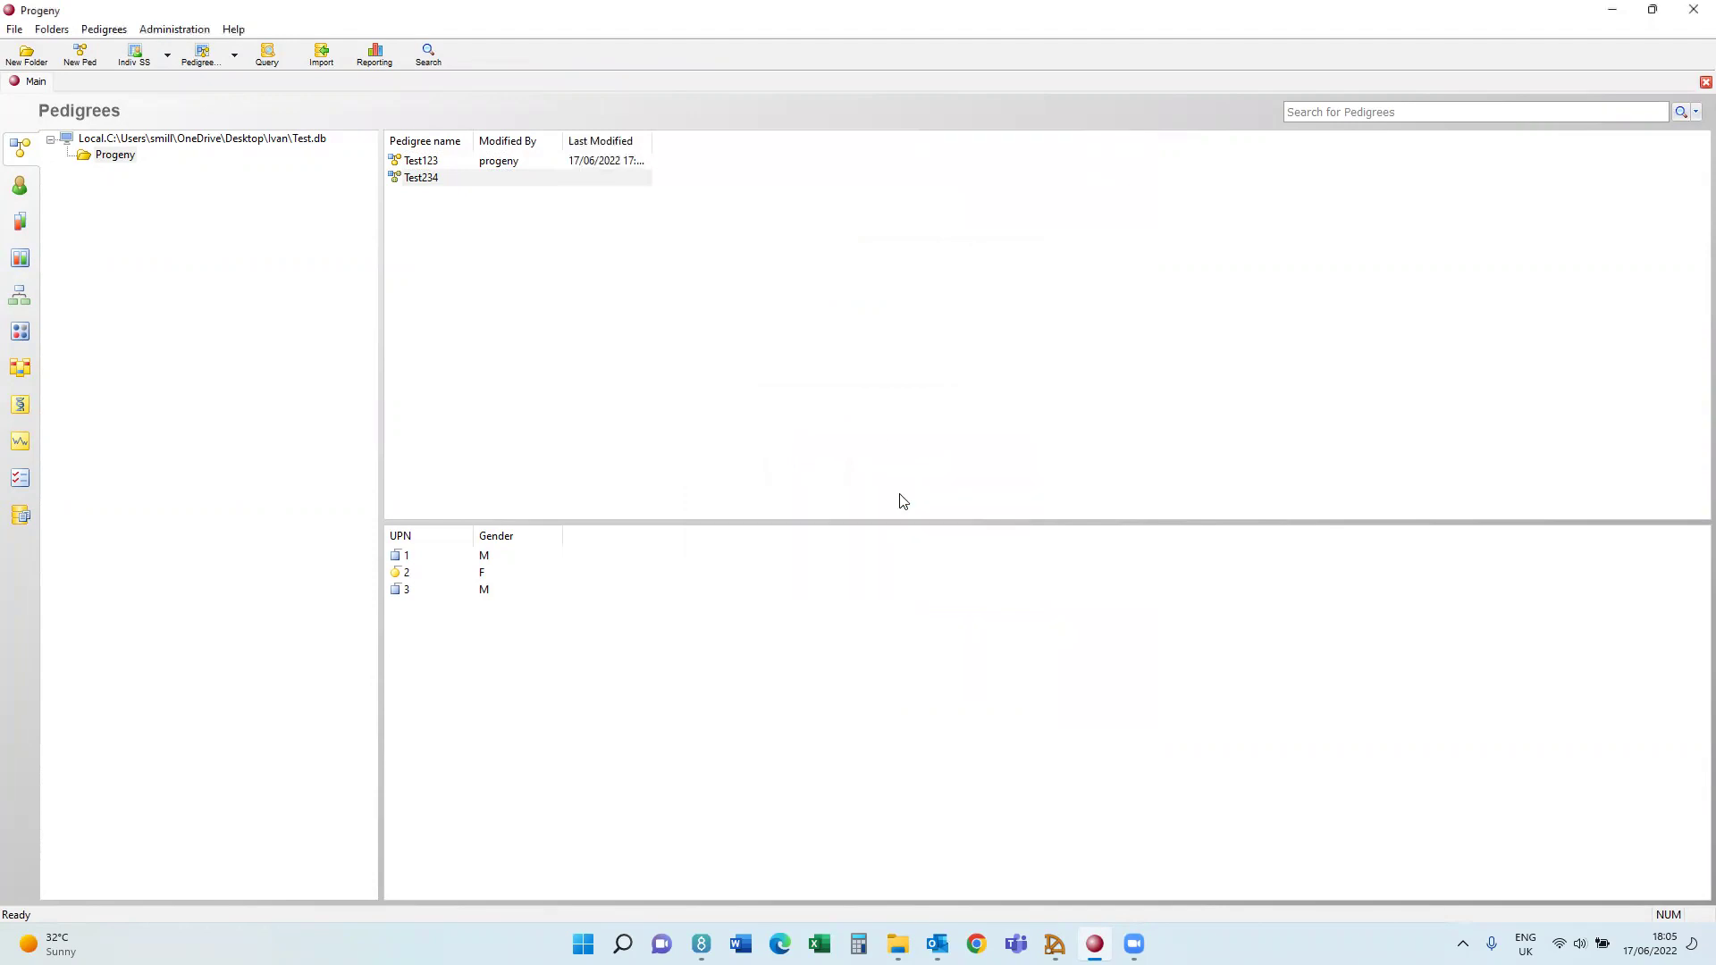
Switch to the Ivan window in File Explorer and go to the Documents folder on Local Disk (C:).
{"action": "left_click", "coordinate": [897, 944]}
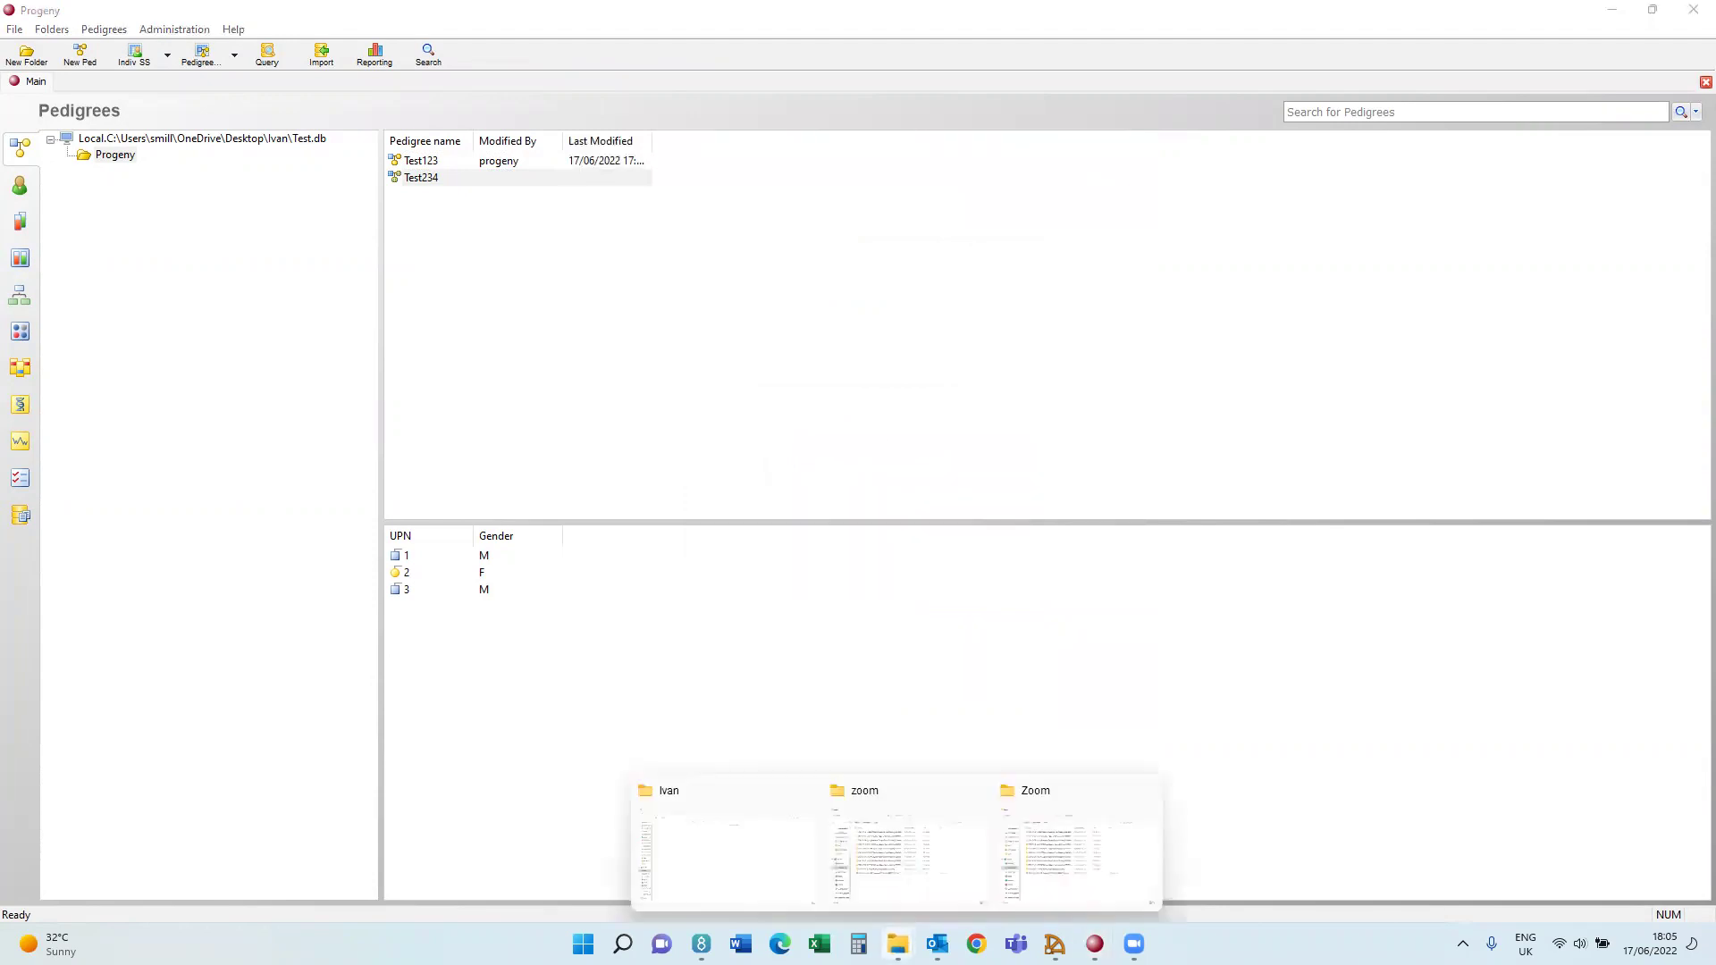
{"action": "left_click", "coordinate": [755, 871]}
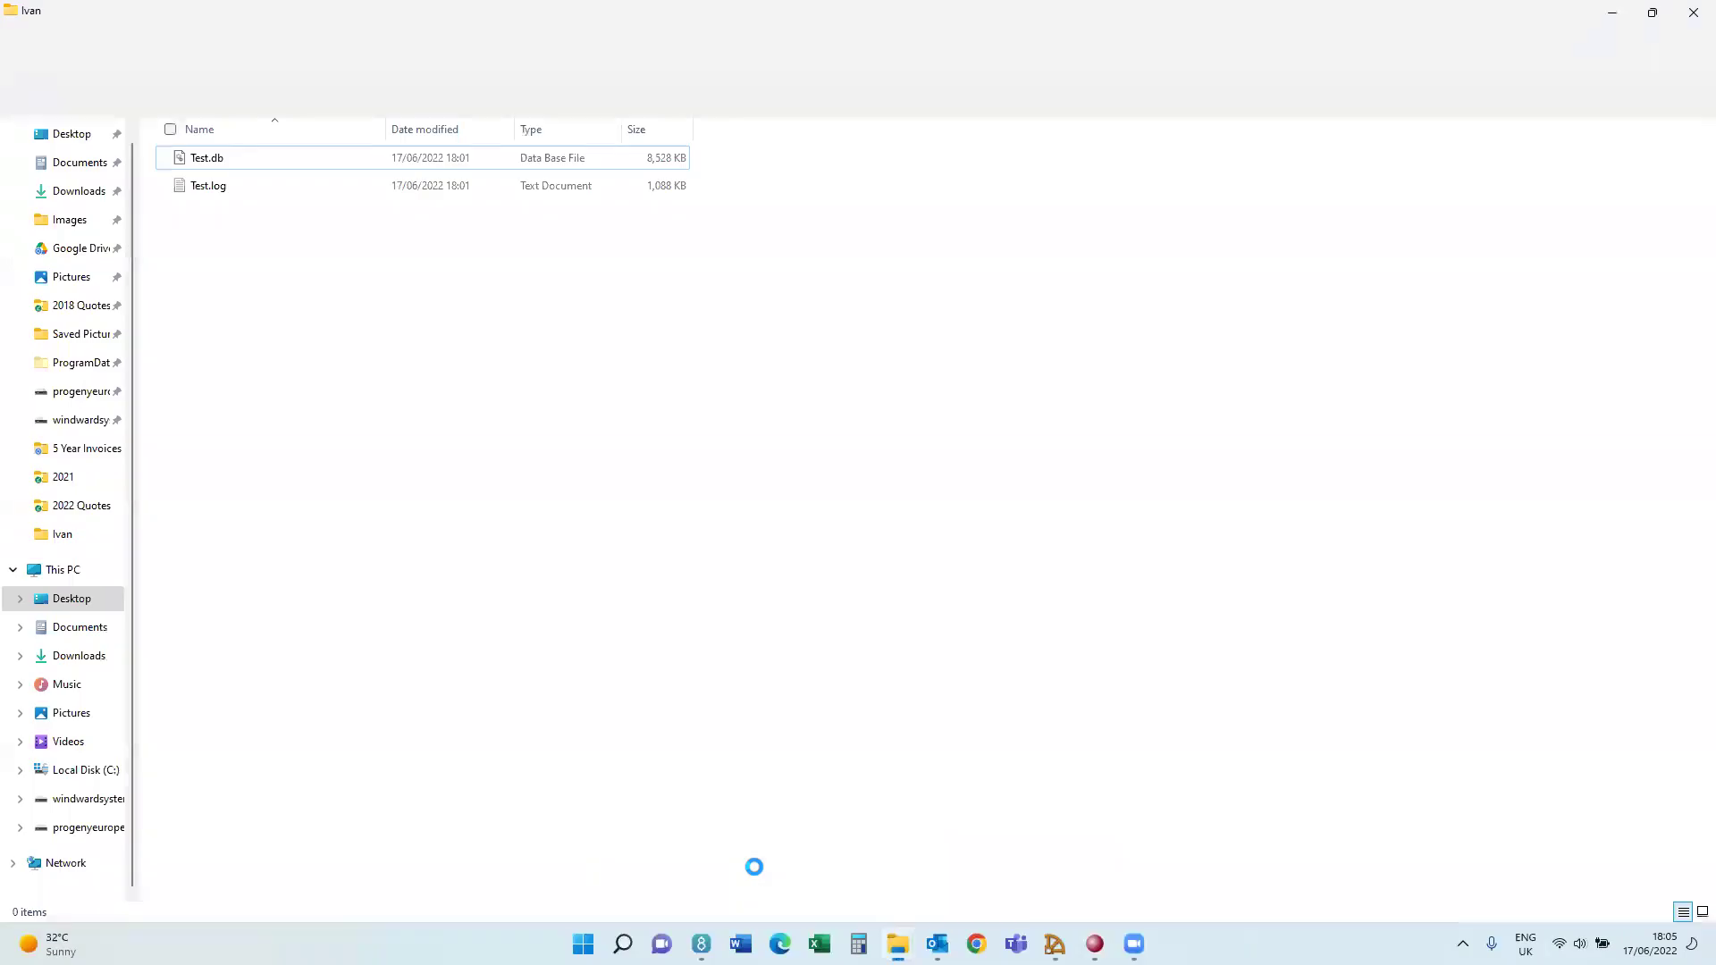
{"action": "left_click", "coordinate": [85, 770]}
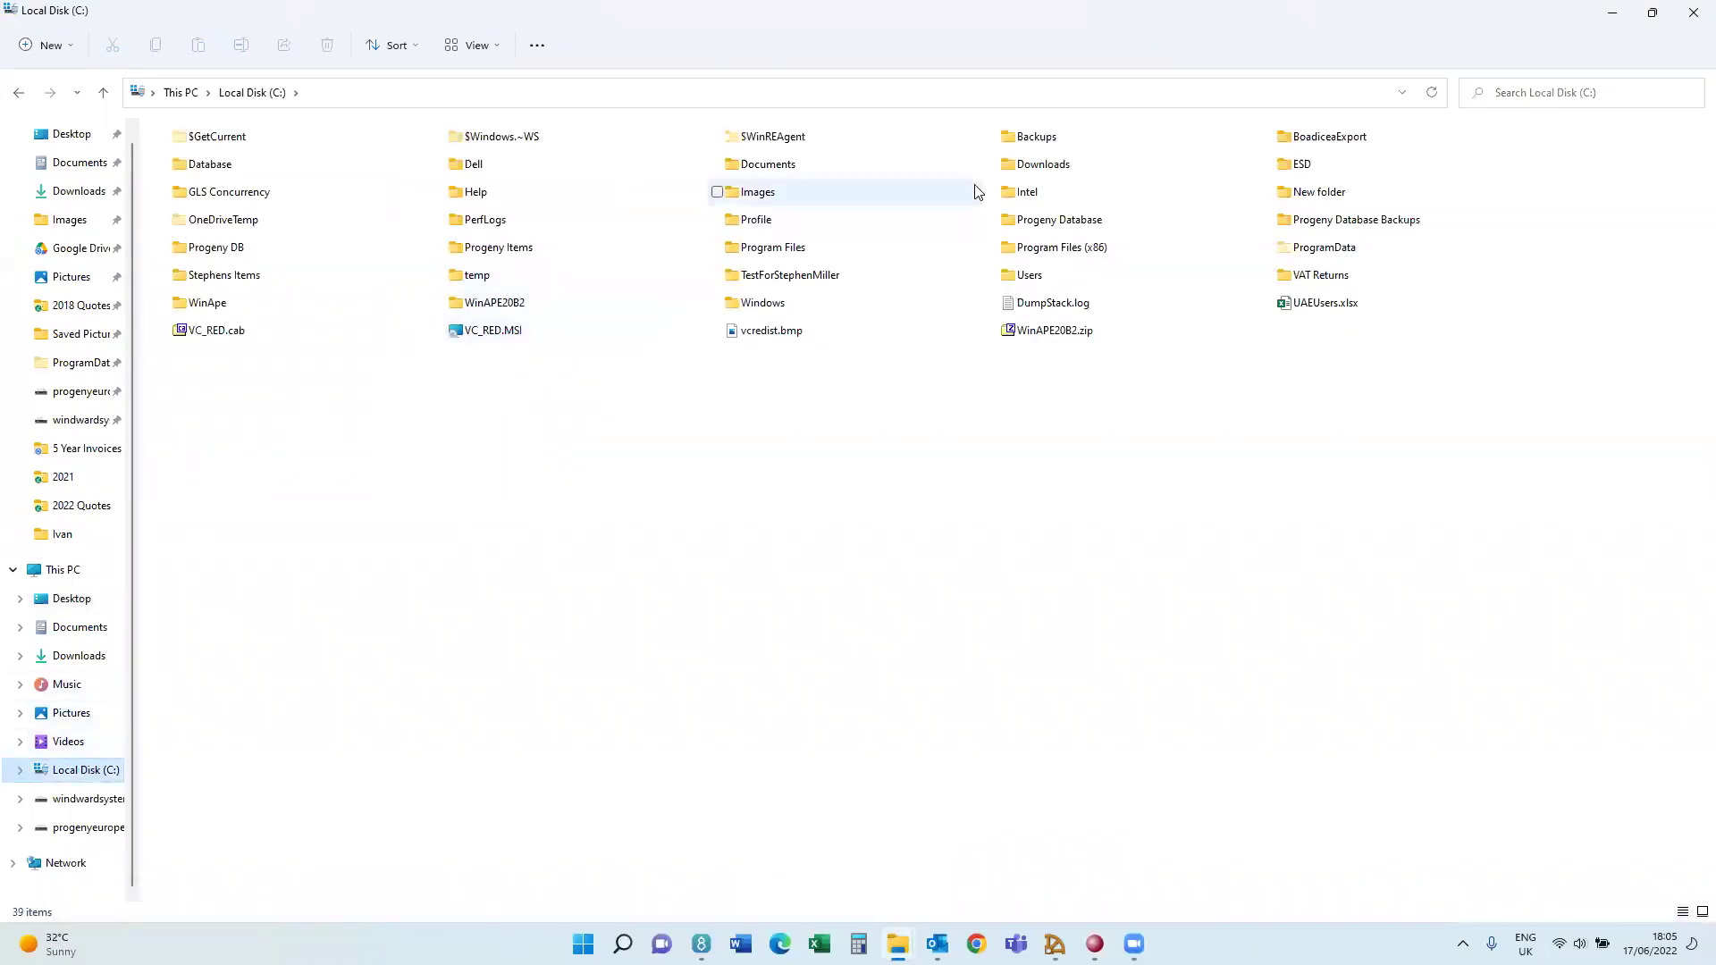
{"action": "double_click", "coordinate": [769, 165]}
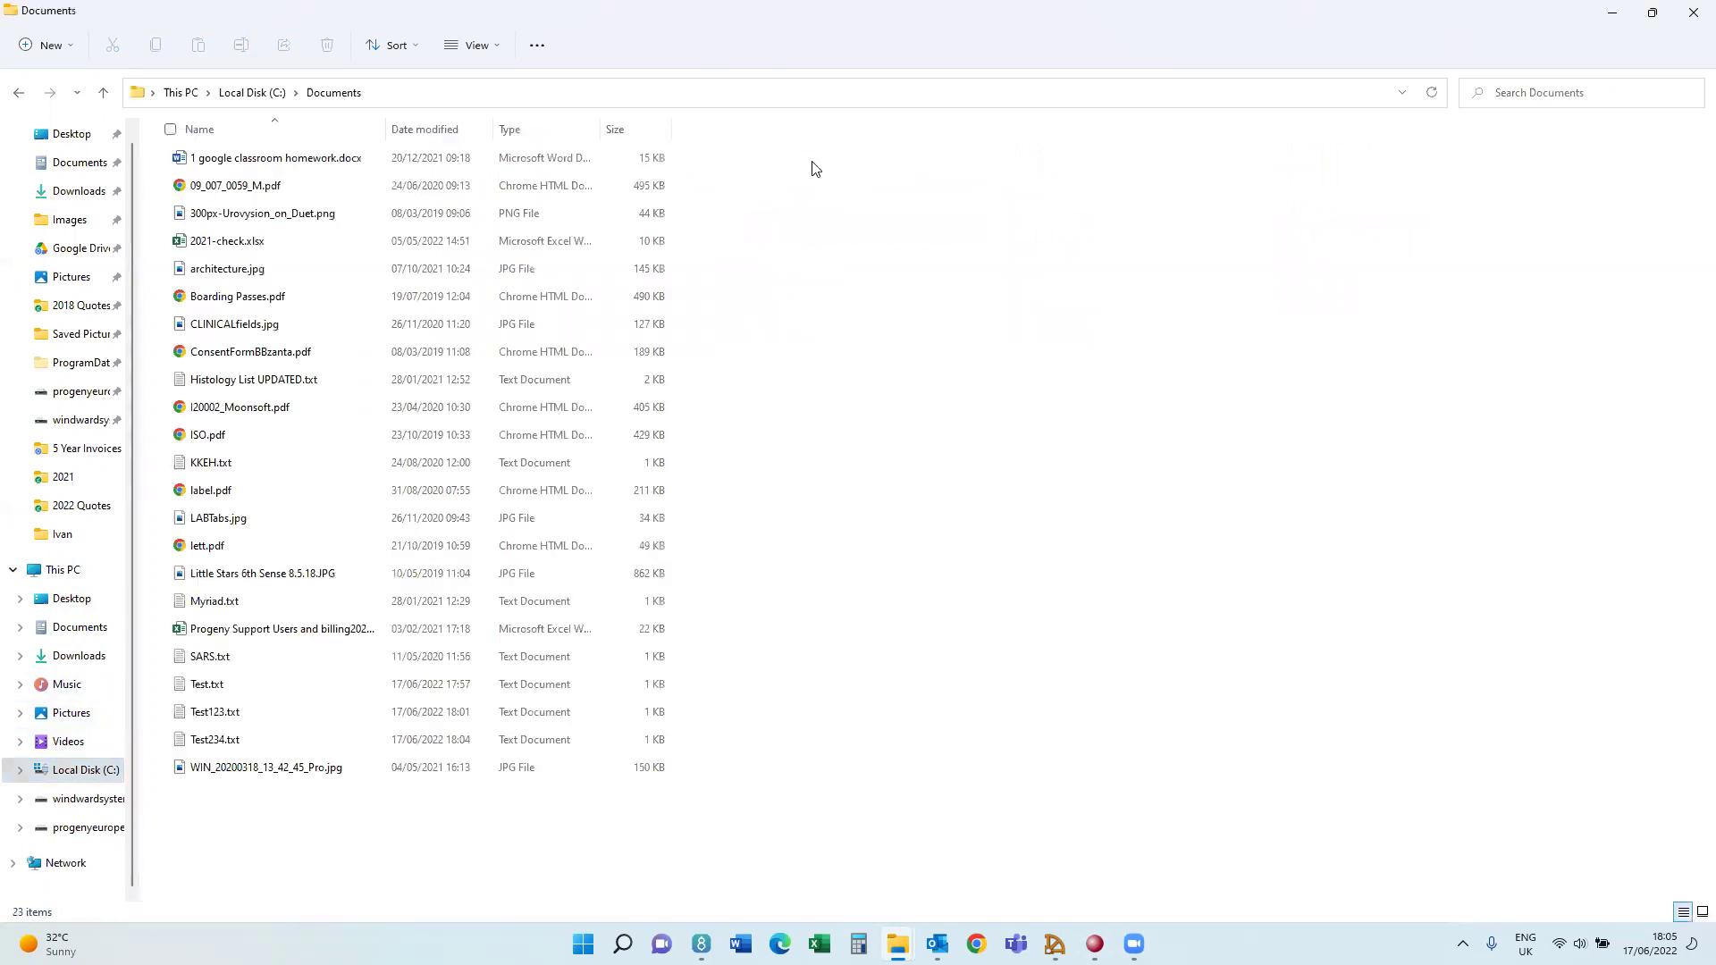
Open the exported Test234.txt in Notepad and widen its window so each pedigree record fits on one line.
{"action": "right_click", "coordinate": [209, 742]}
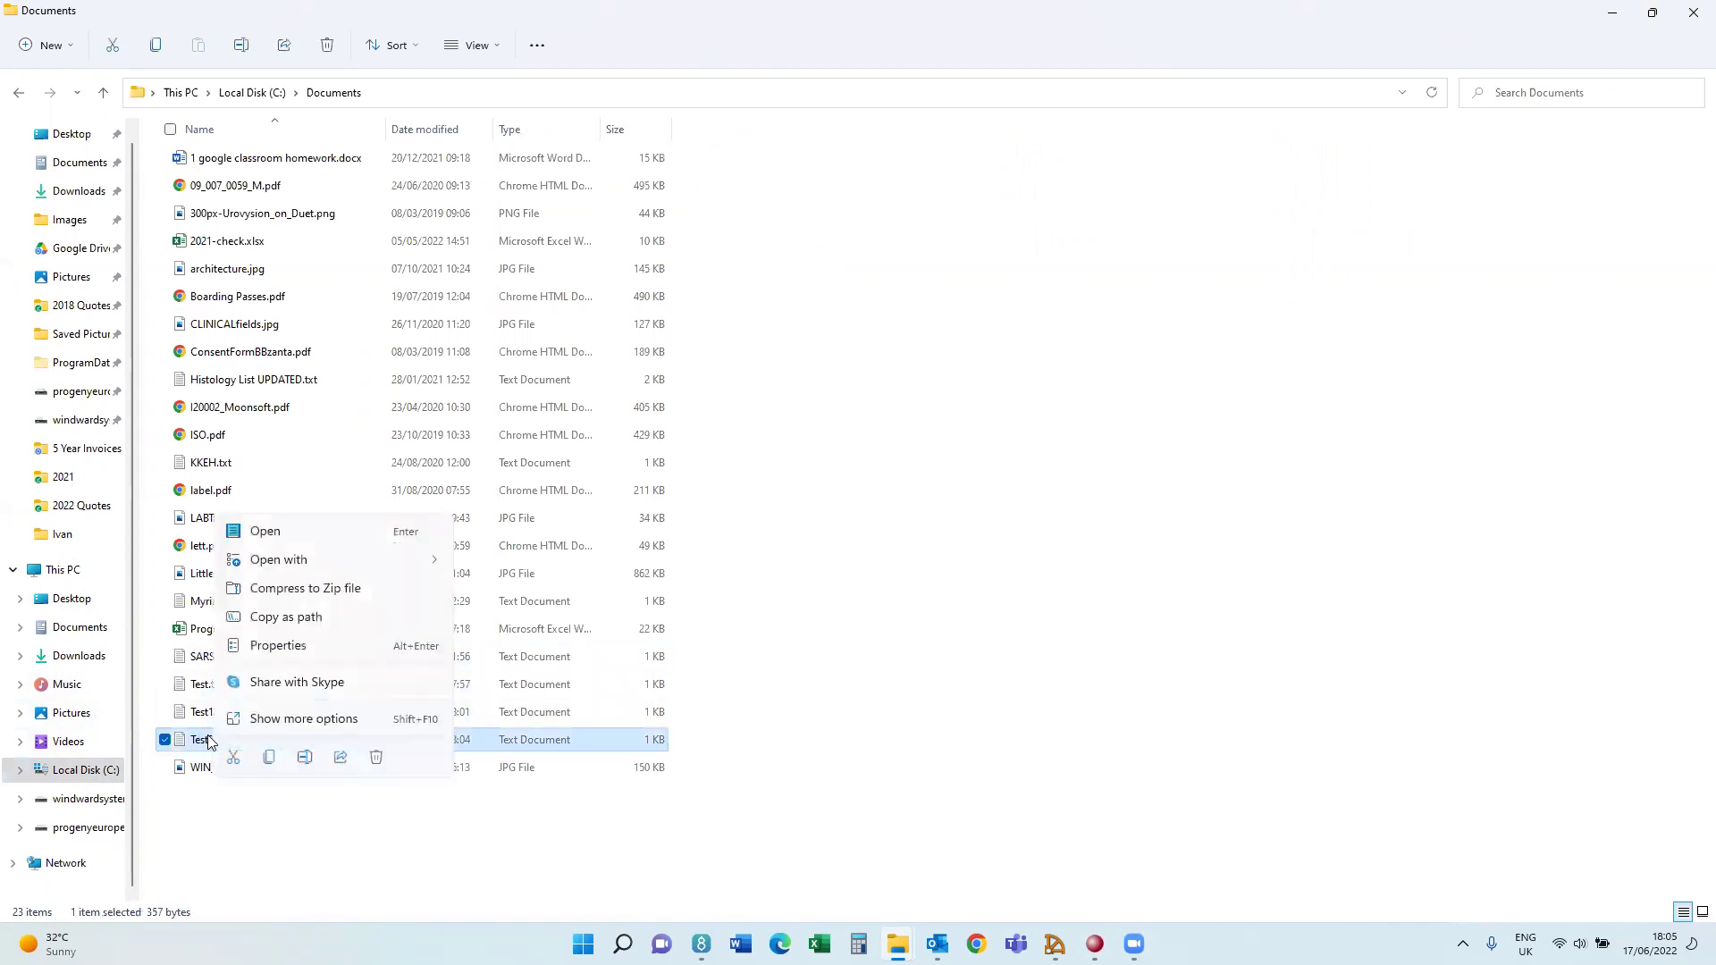
{"action": "mouse_move", "coordinate": [340, 565]}
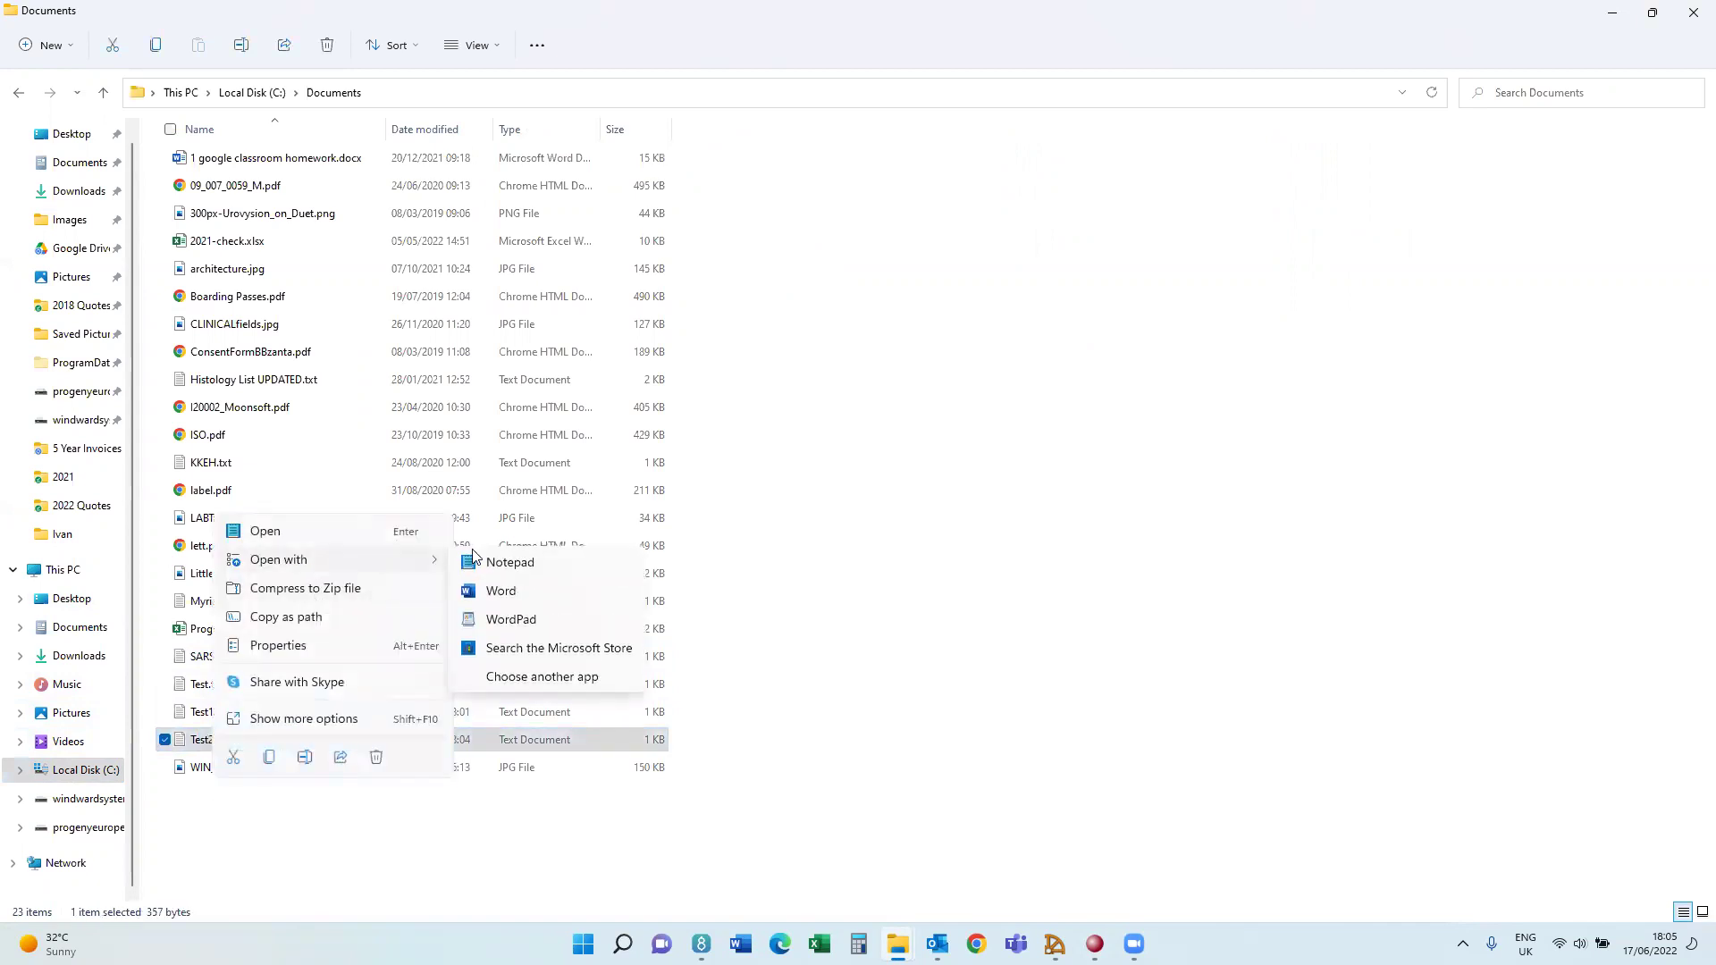
{"action": "key", "text": "Escape"}
{"action": "key", "text": "Escape"}
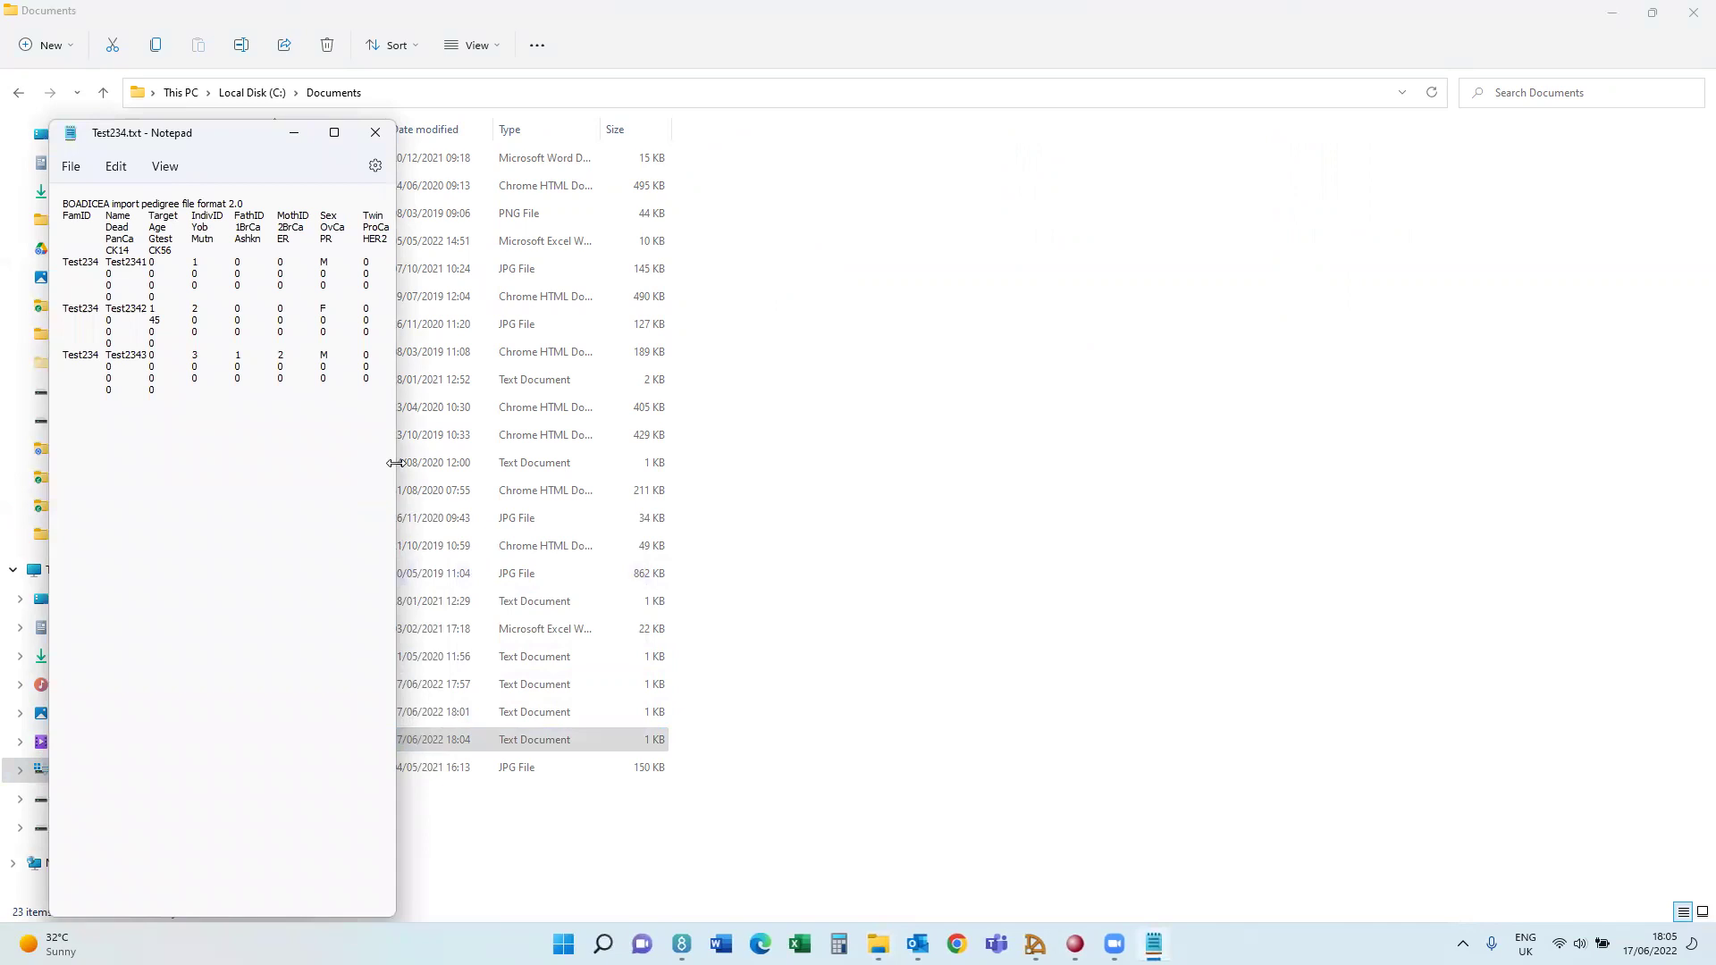
{"action": "left_click_drag", "start_coordinate": [394, 462], "coordinate": [1373, 431]}
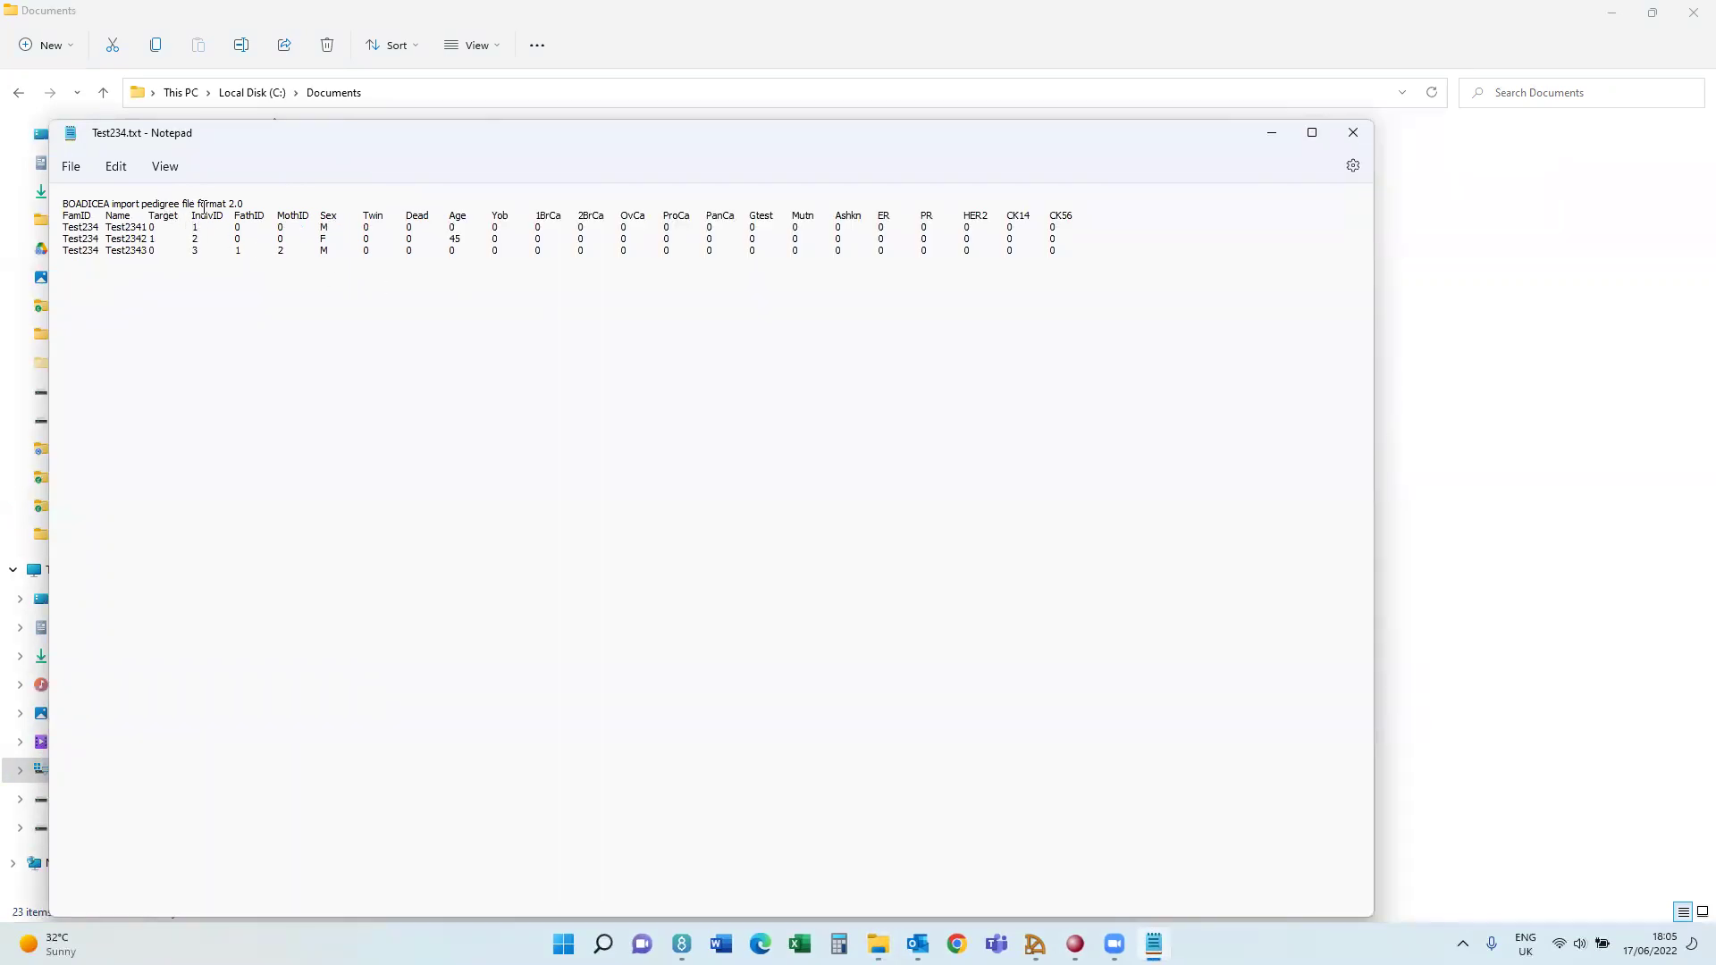